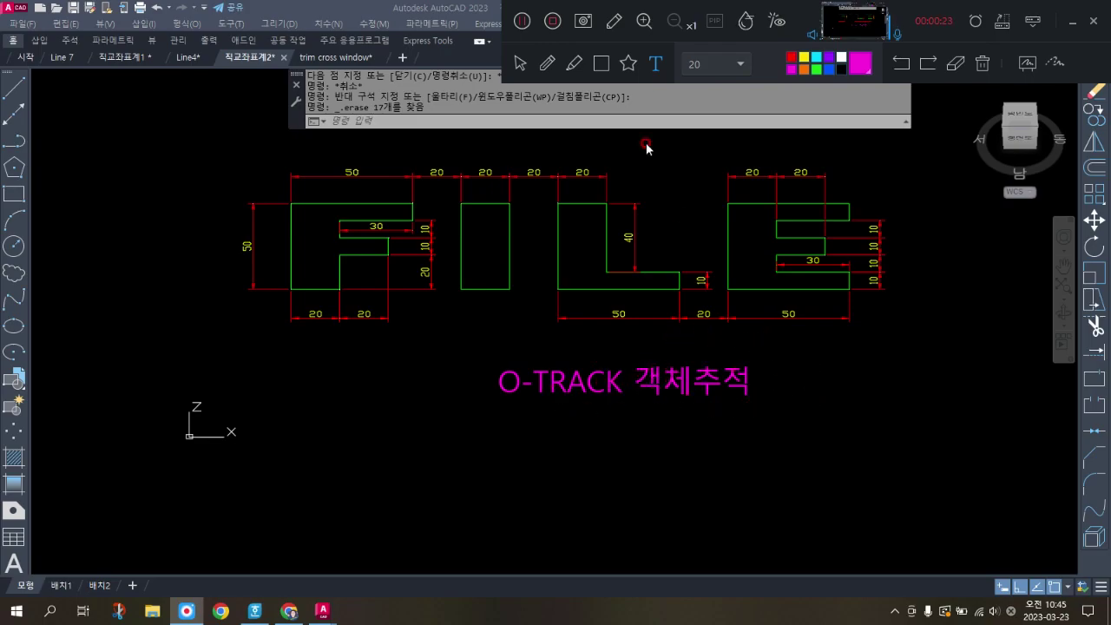
left_click(624, 24)
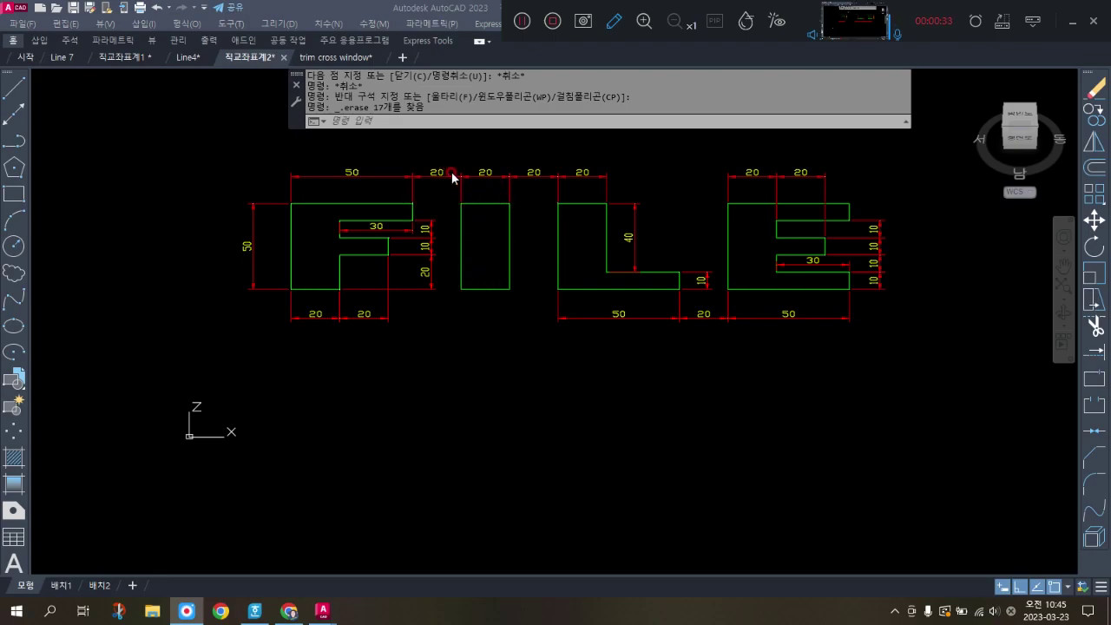
scroll(425, 169, "up", 2)
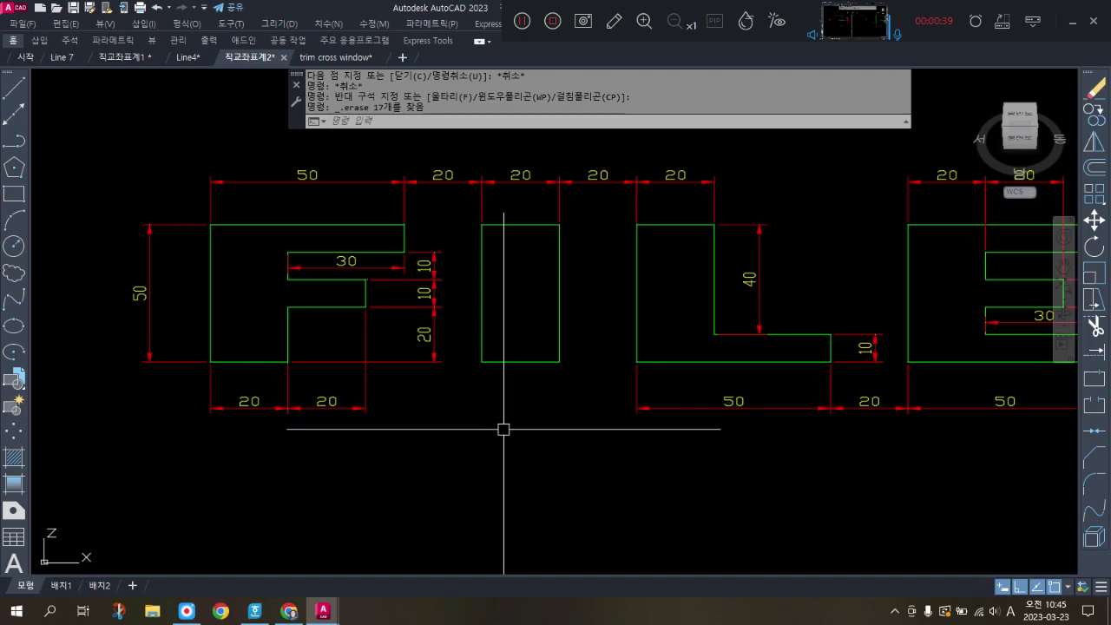
key("Return")
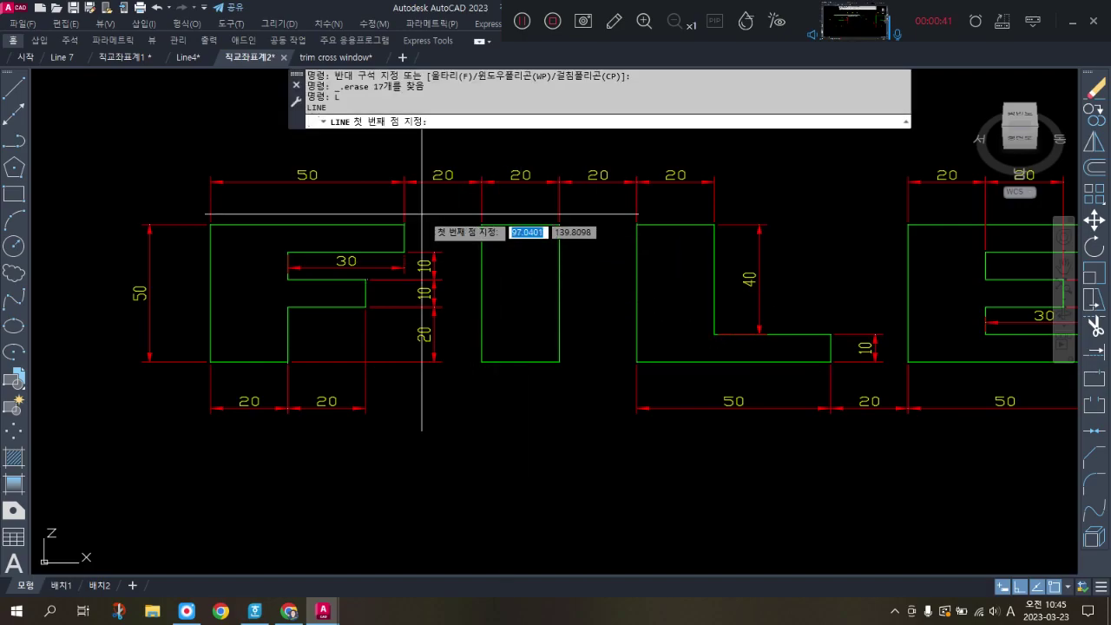
left_click(405, 225)
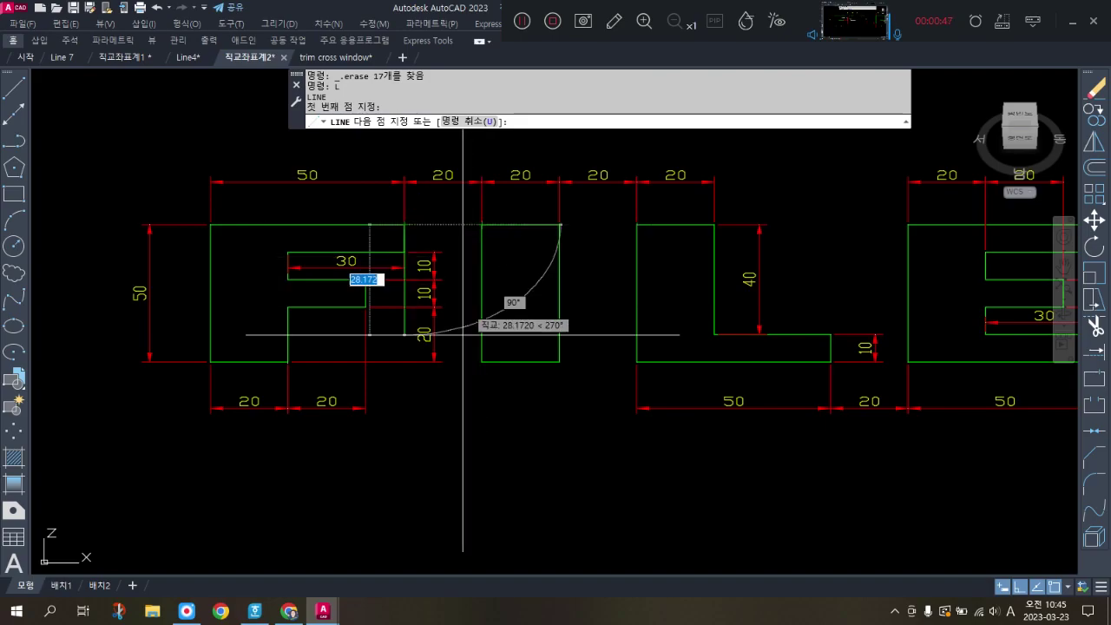
key("Escape")
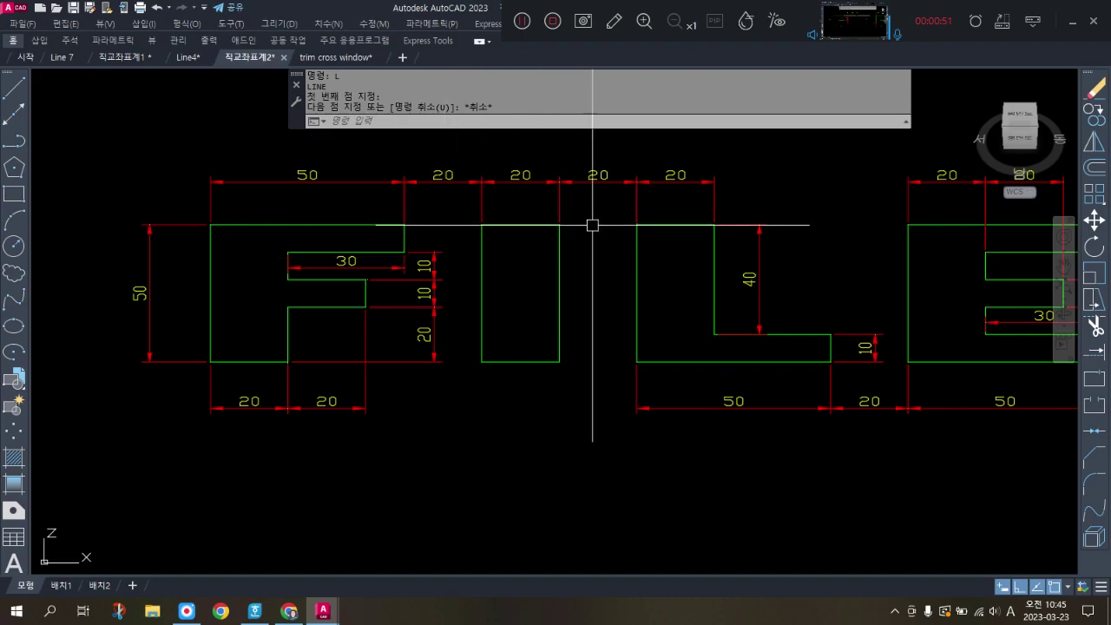
scroll(456, 181, "down", 2)
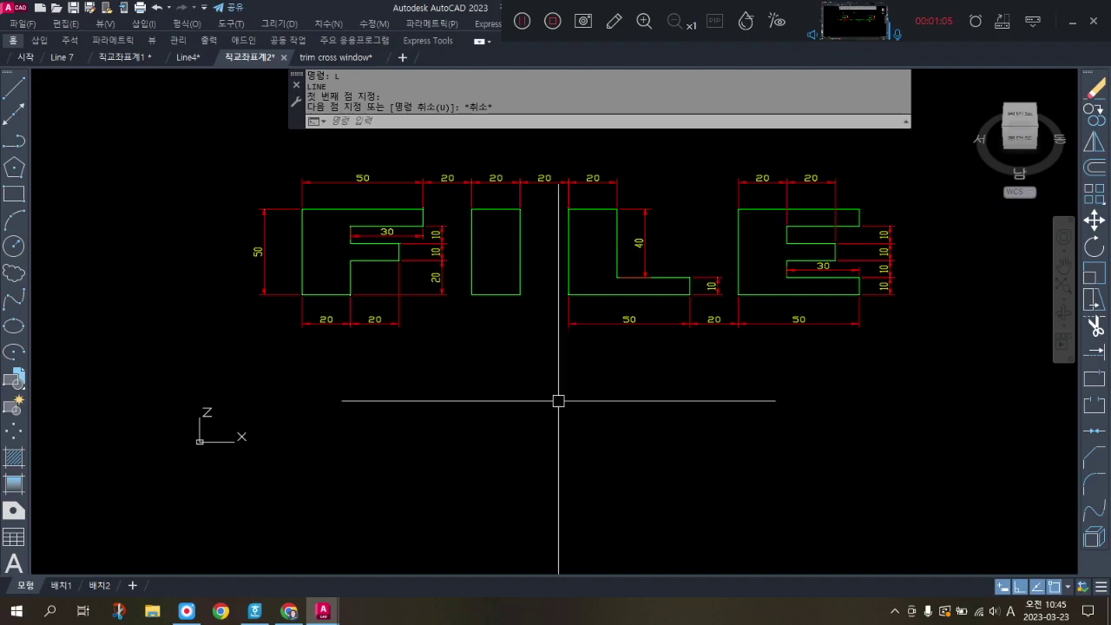
scroll(448, 193, "up", 2)
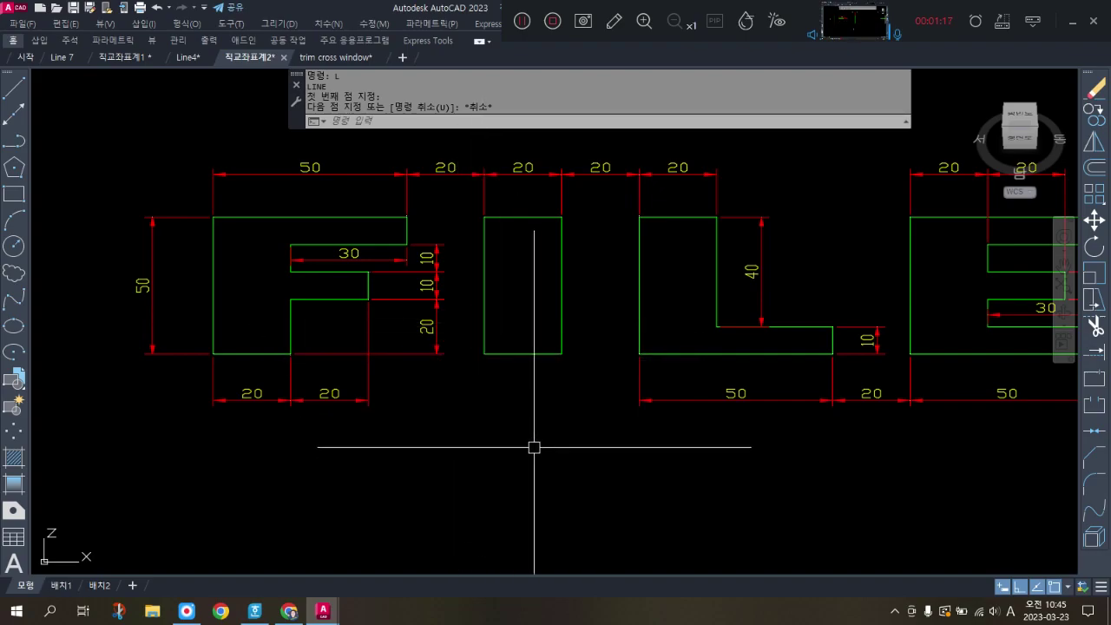
scroll(488, 336, "down", 2)
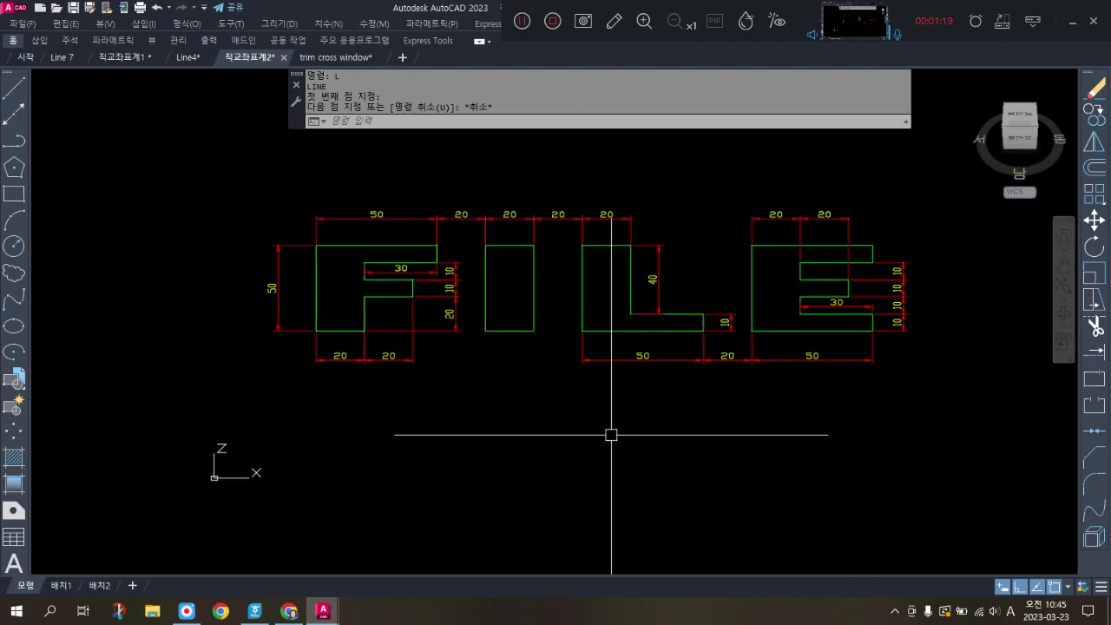
Start a line below the dimensioned F, aligned with its left edge, and draw segments 50 up, 50 right and 10 down
right_click(446, 488)
left_click(536, 226)
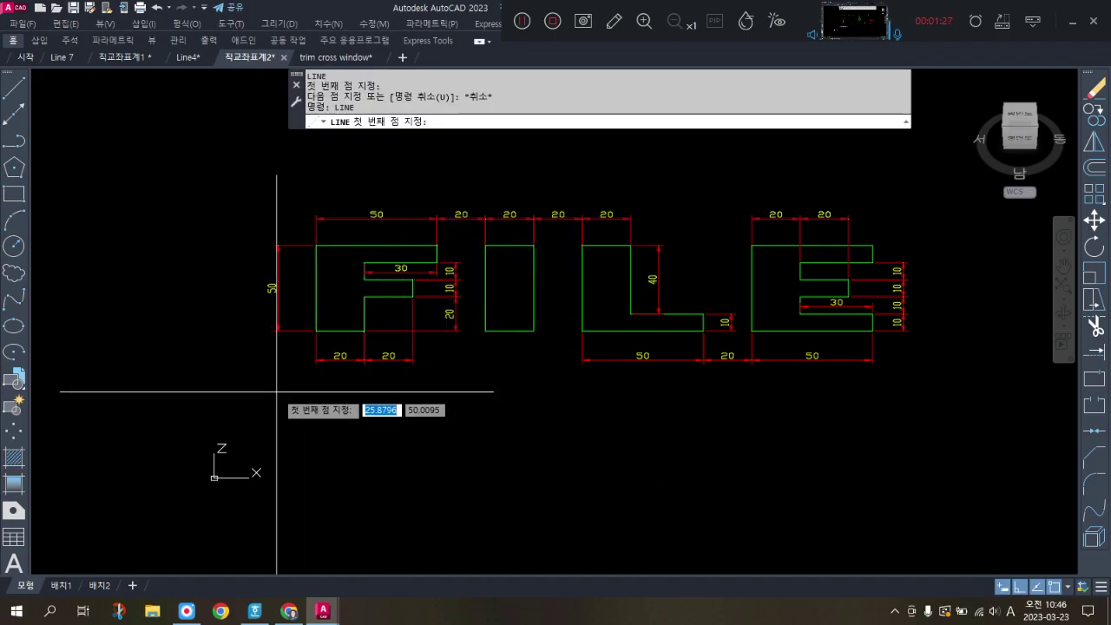
scroll(273, 389, "up", 3)
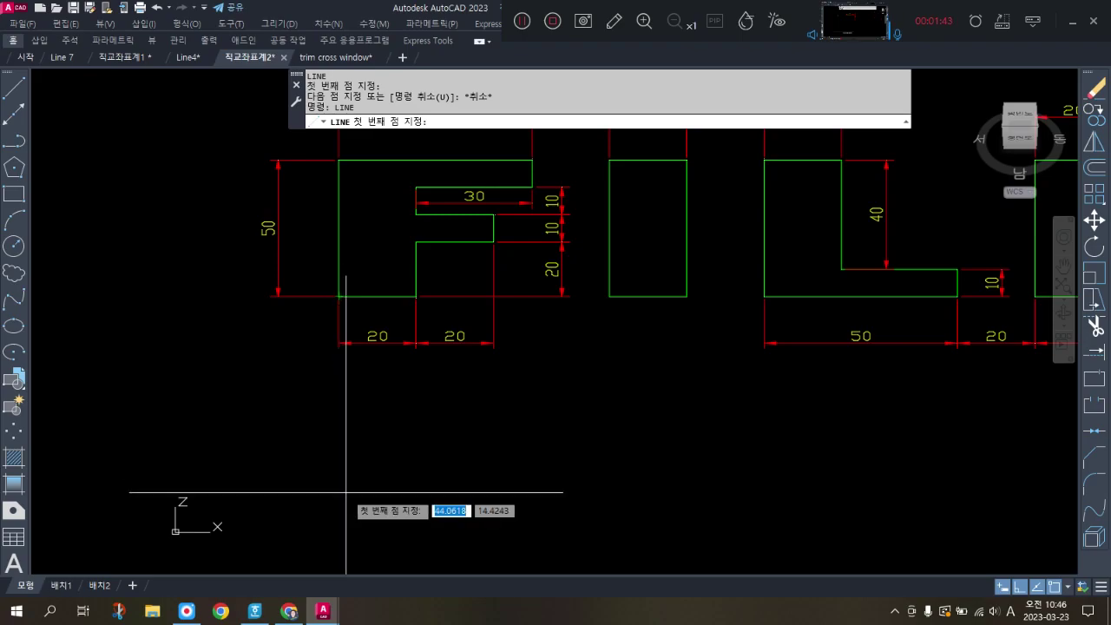
left_click(338, 474)
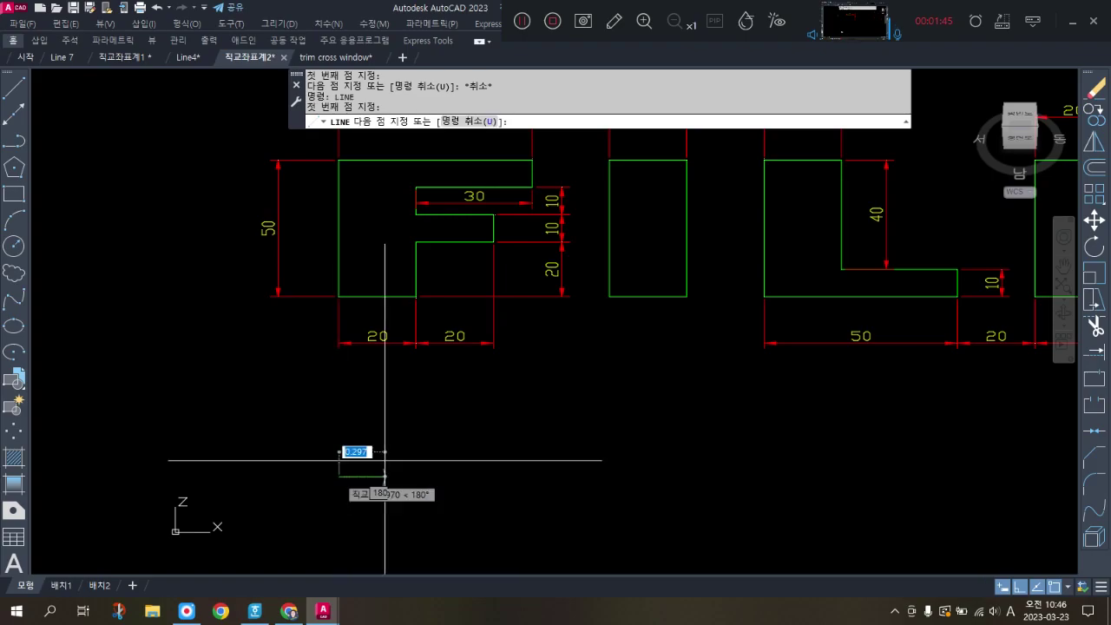
type("50")
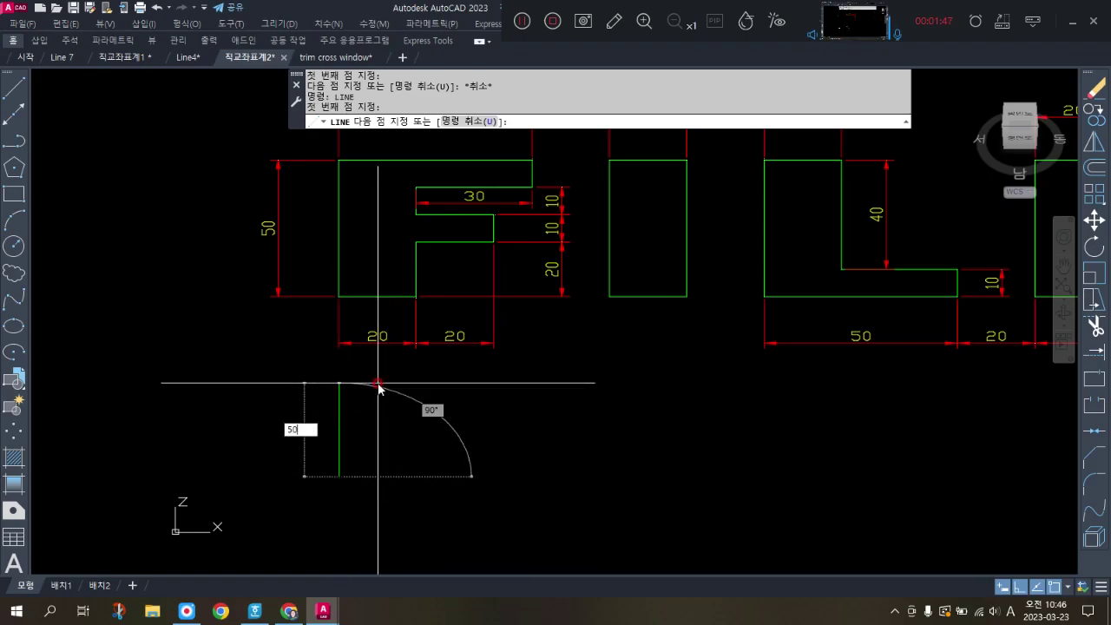
key("Return")
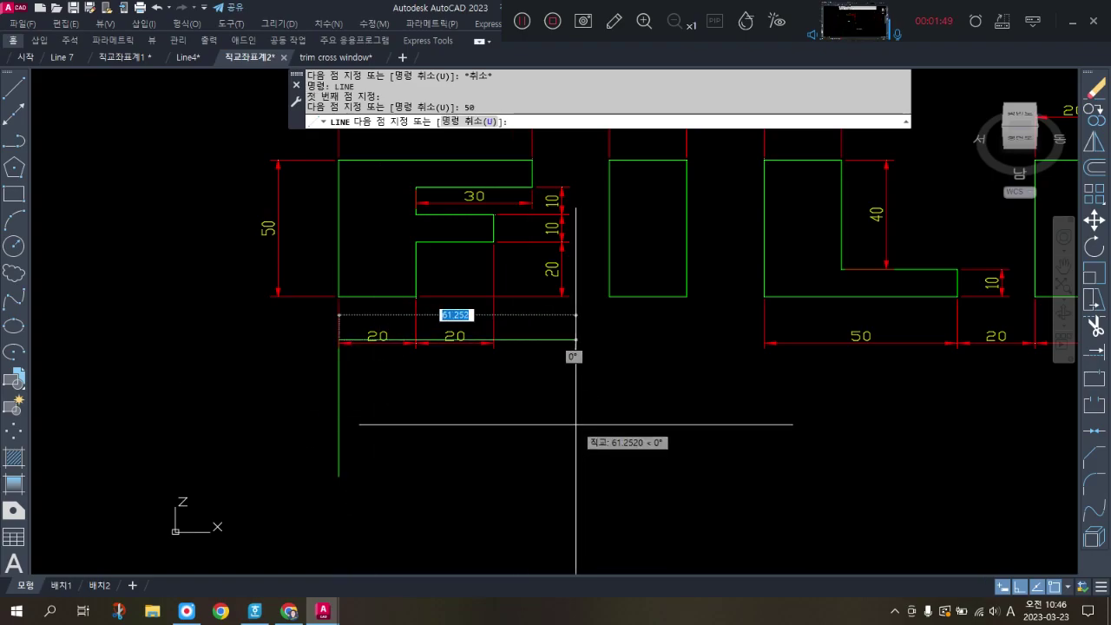
type("50")
key("Return")
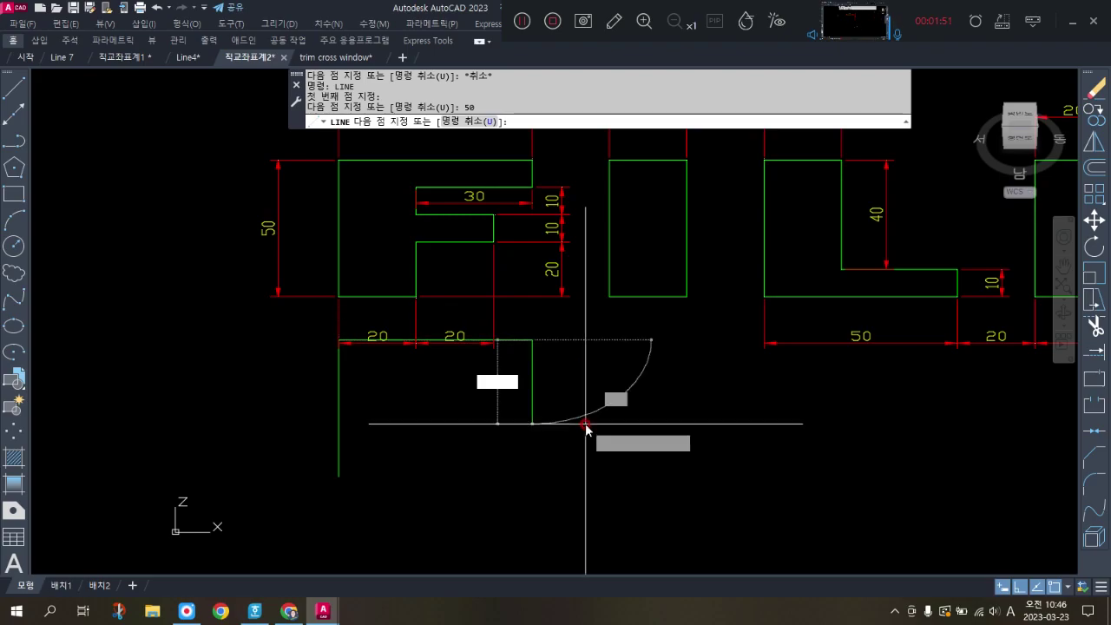
type("10")
key("Return")
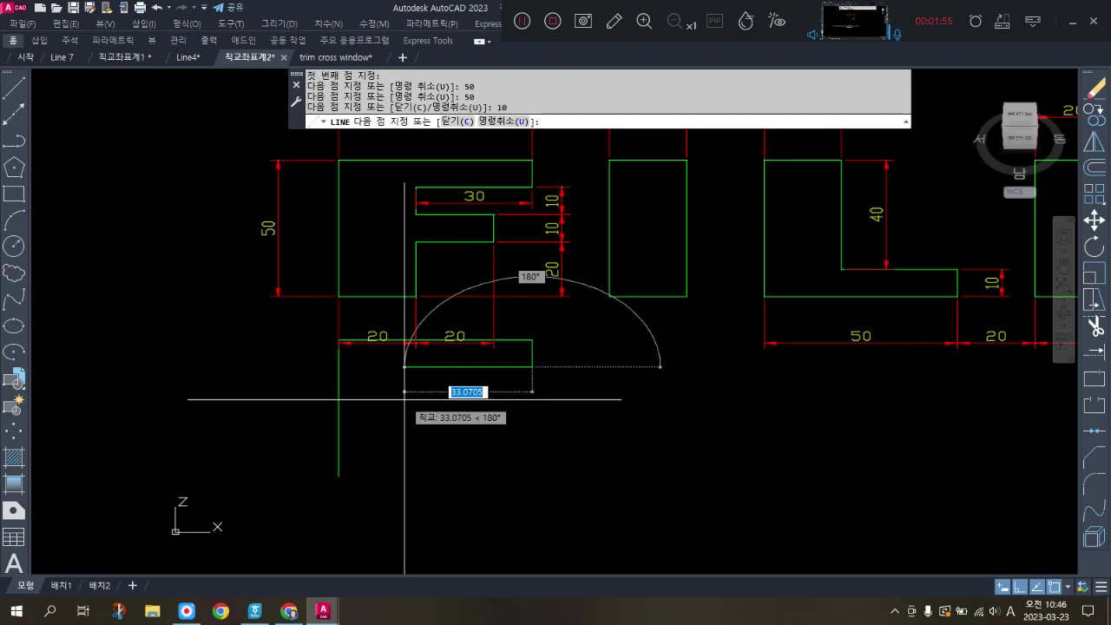
Continue the new F outline with line segments 30 left, 10 down, 20 right and 10 down
type("30")
key("Return")
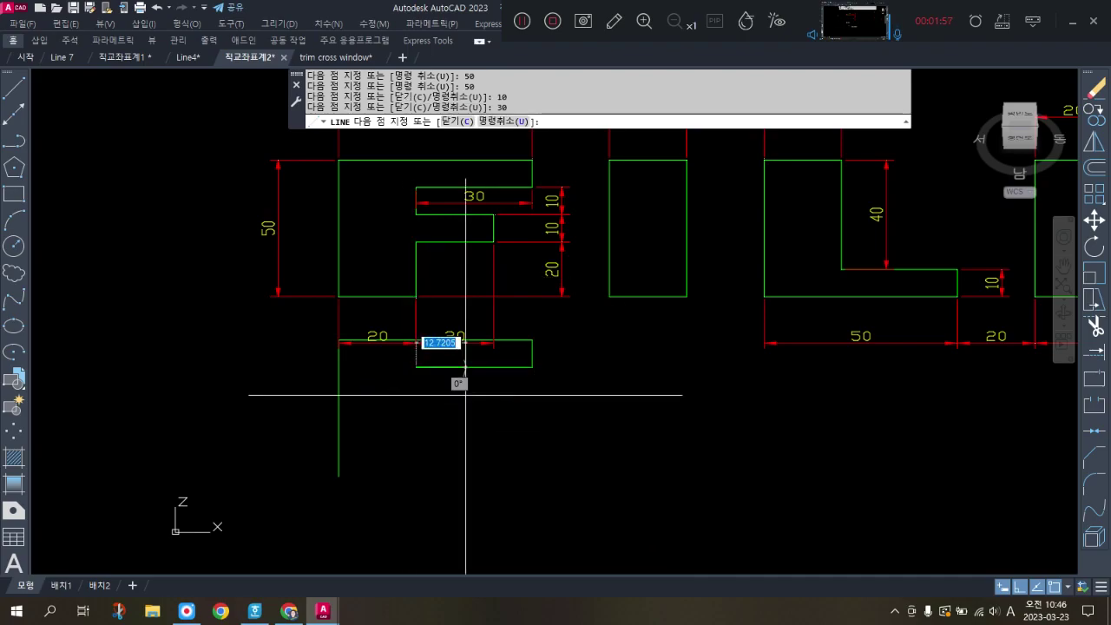
type("10")
key("Return")
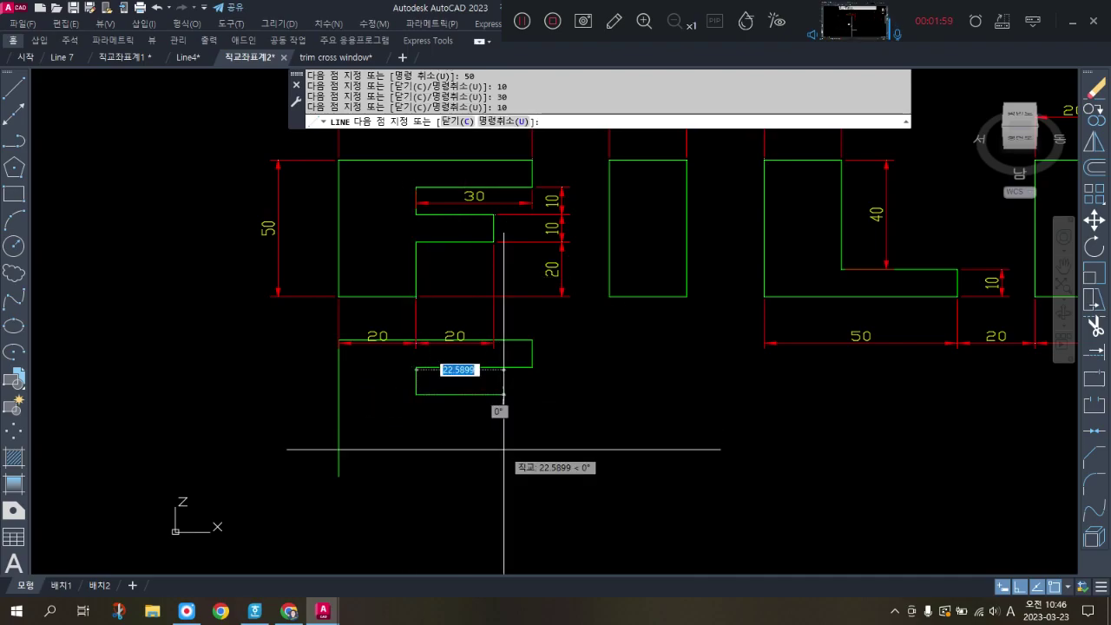
type("20")
key("Return")
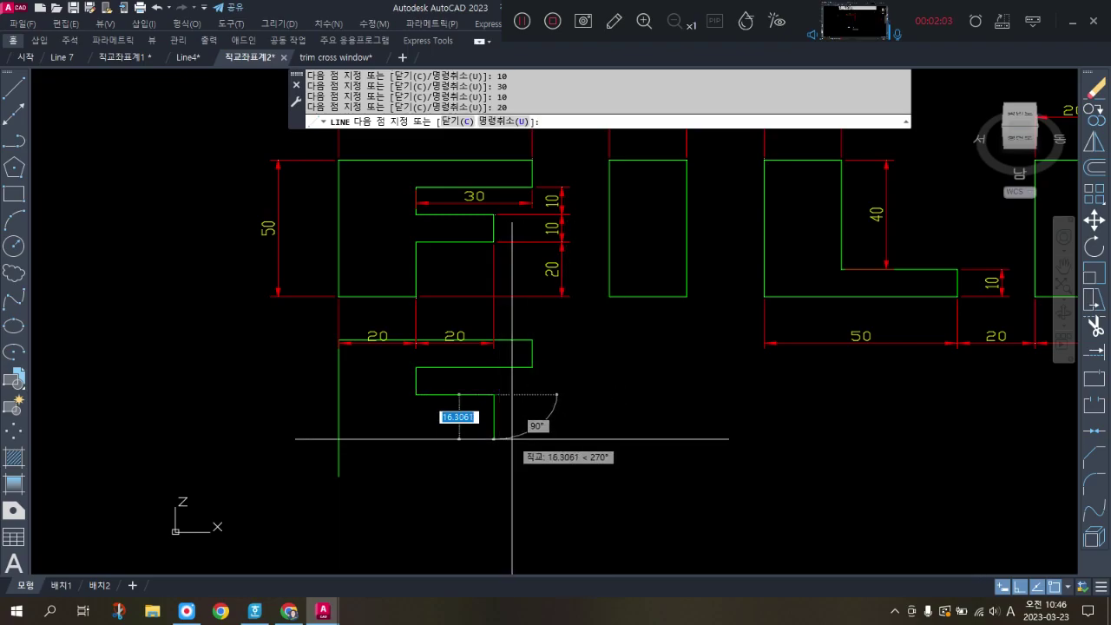
type("10")
key("Return")
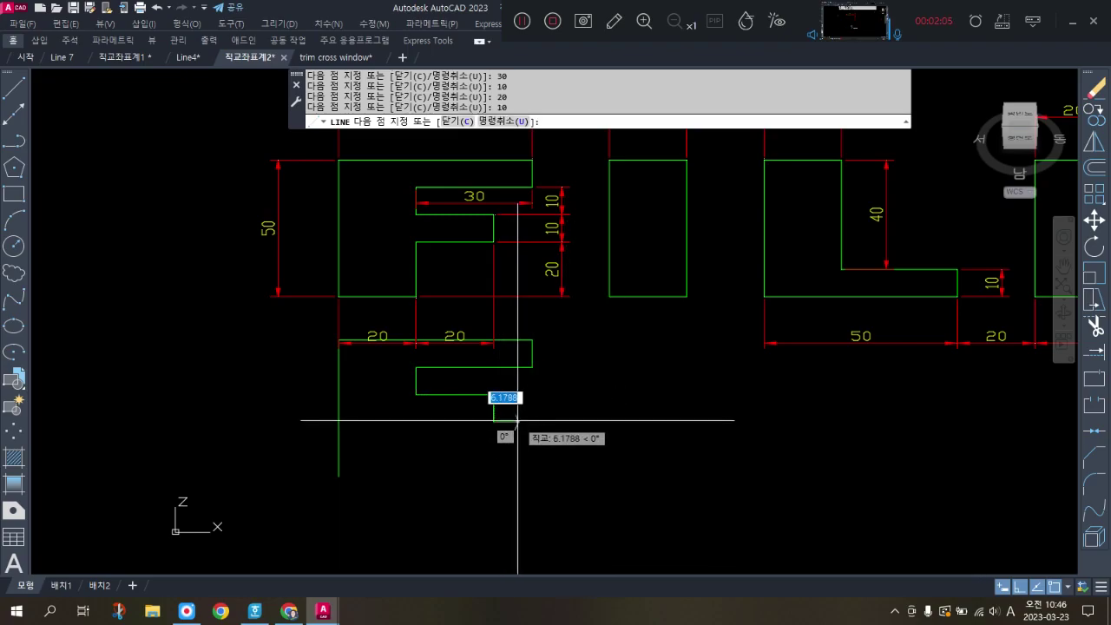
Finish the F with object tracking: left to the inner vertical edge, down to the base level, and left to the start point
scroll(475, 418, "up", 2)
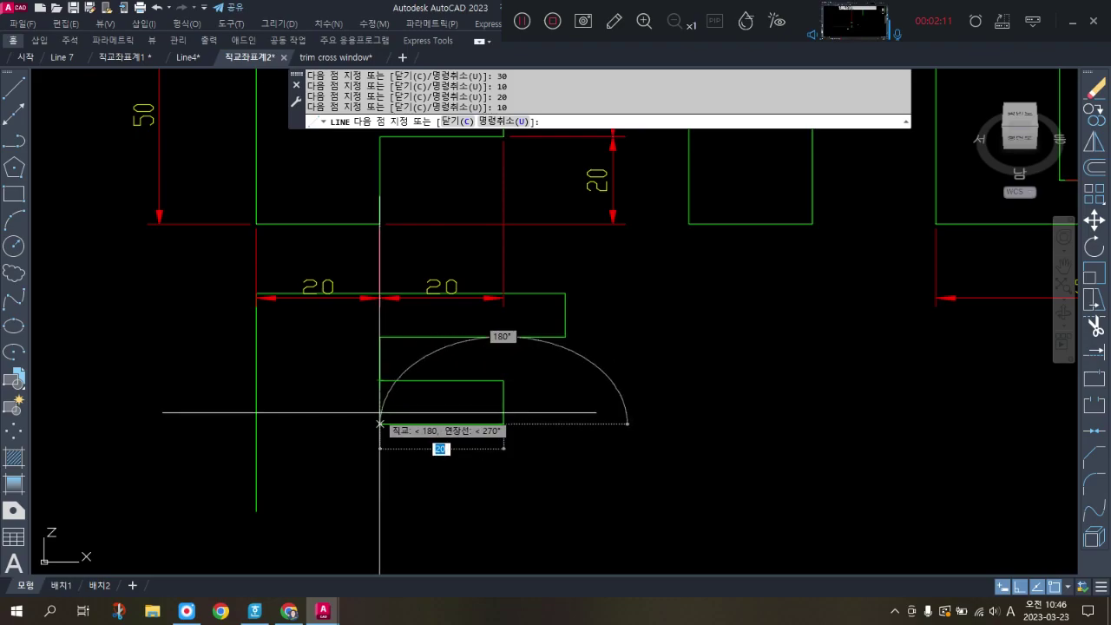
scroll(382, 408, "up", 2)
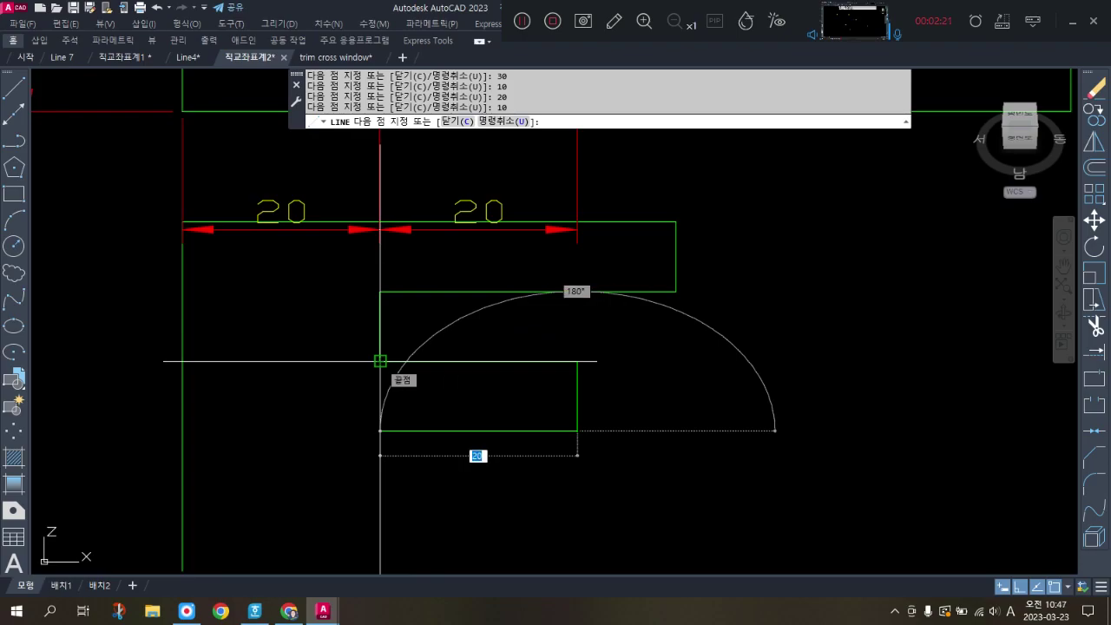
left_click(380, 430)
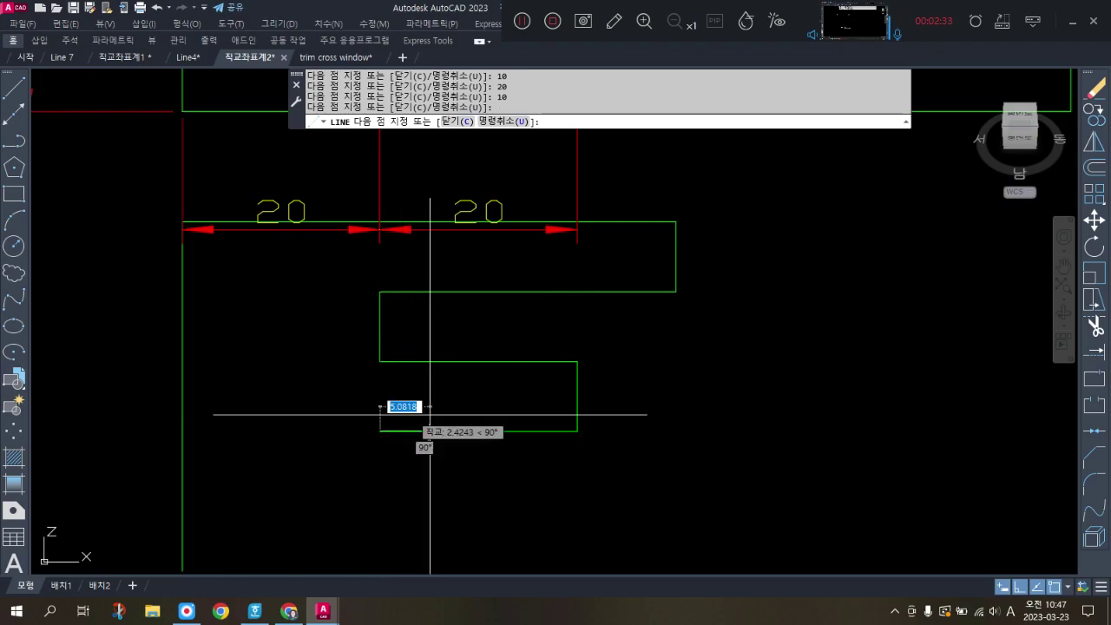
scroll(402, 409, "down", 2)
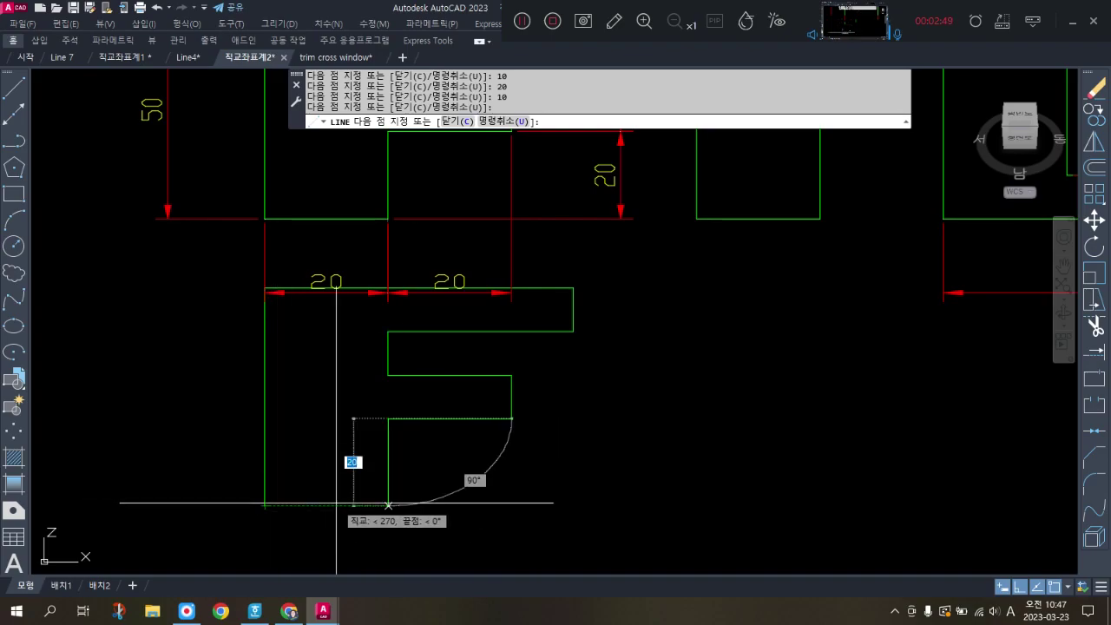
left_click(388, 505)
left_click(265, 505)
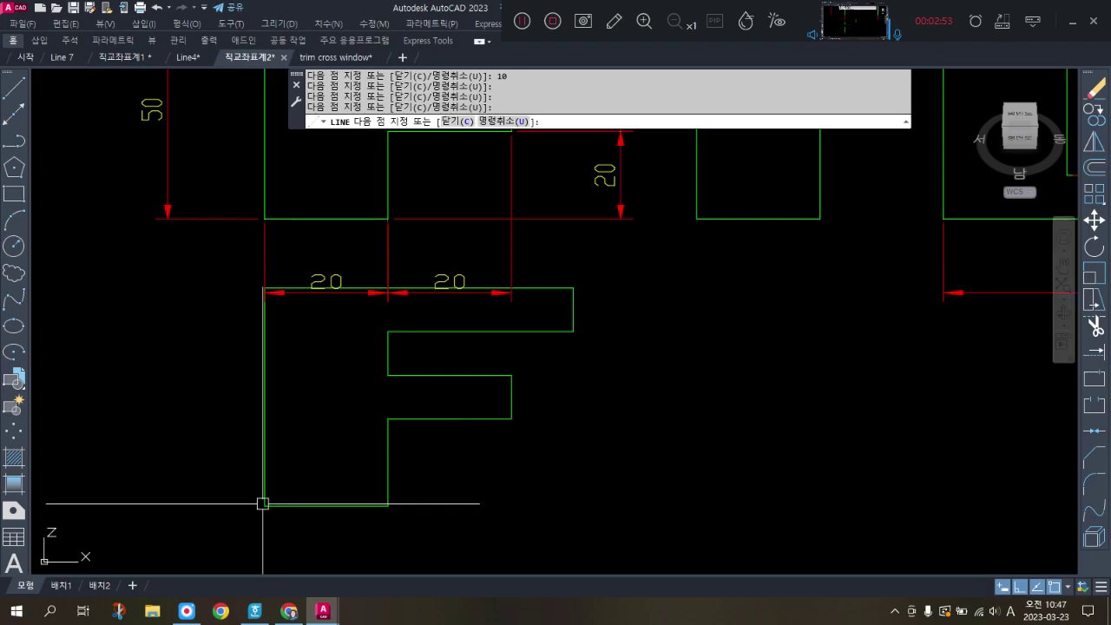
key("Return")
Move the whole new F outline straight down, clear of the dimensions above it
left_click(226, 265)
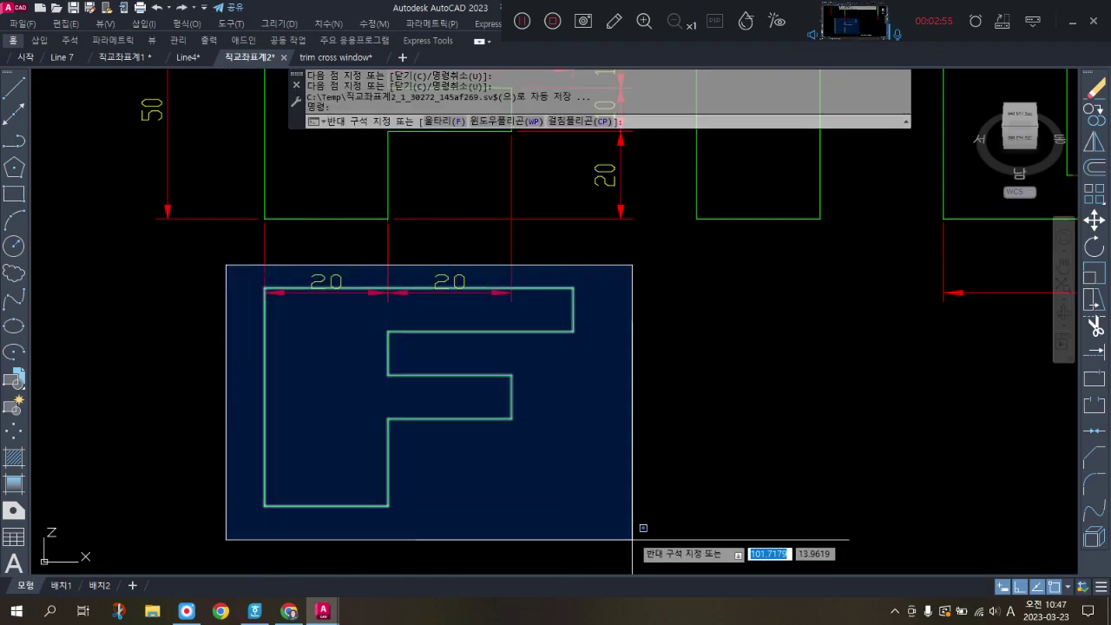
left_click(632, 533)
right_click(638, 423)
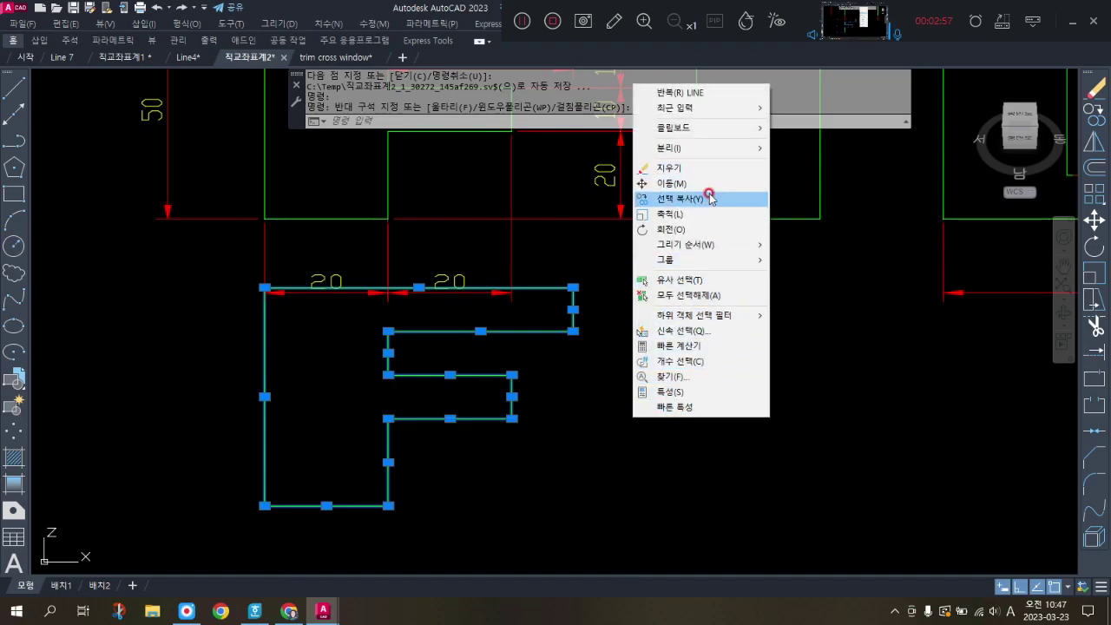
left_click(707, 184)
left_click(573, 331)
left_click(578, 389)
scroll(555, 297, "down", 4)
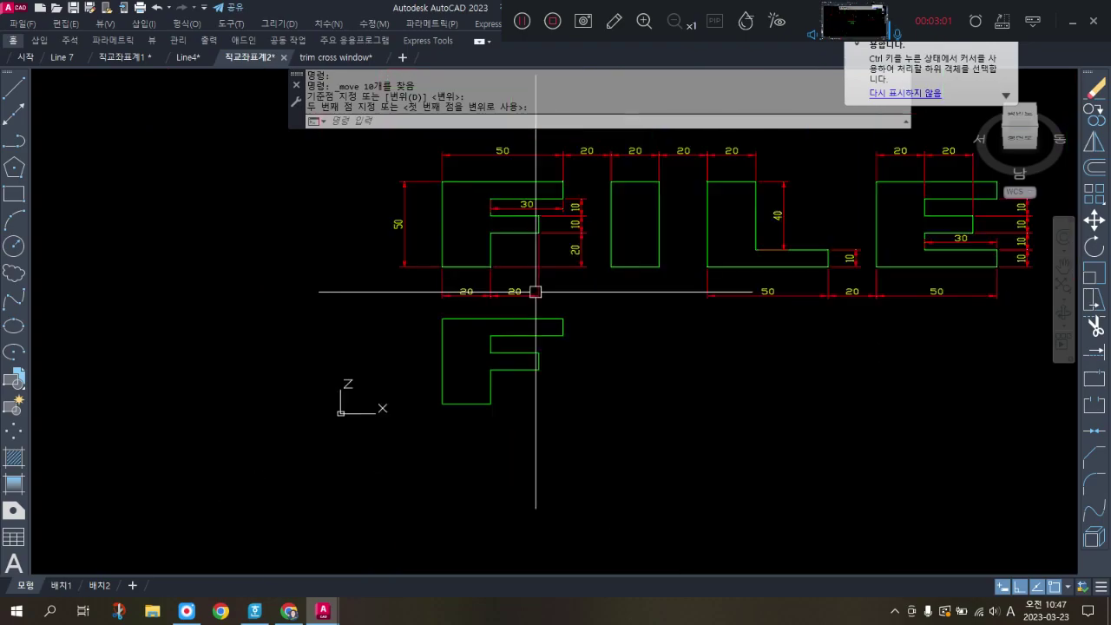
Start a line tracked 20 right of the new F's upper-right corner and draw the I's first edge 50 down
scroll(625, 292, "up", 3)
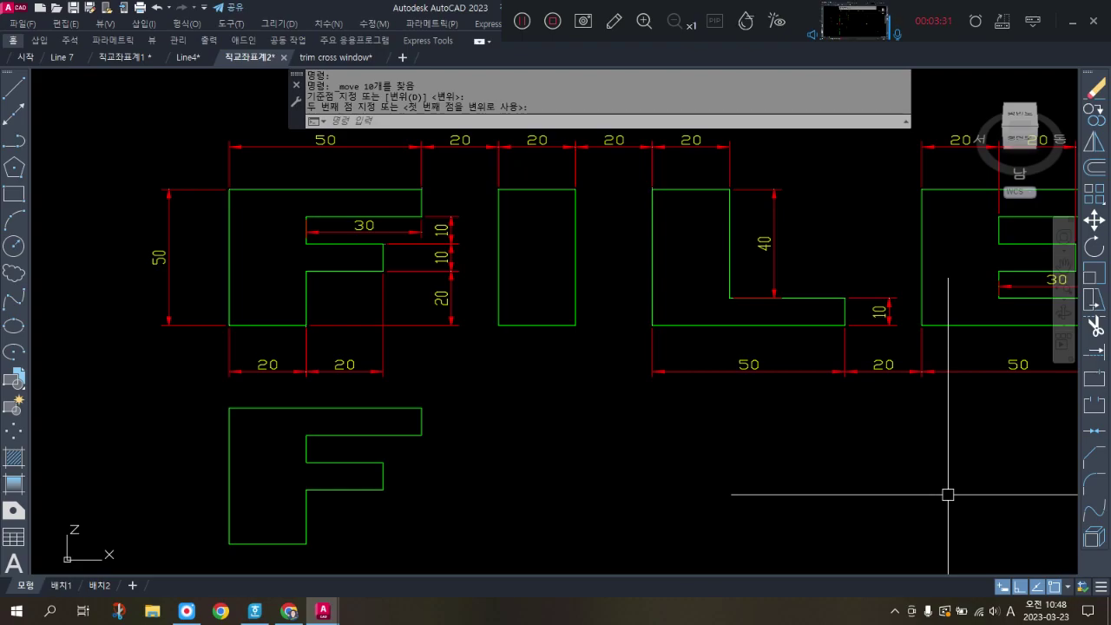
right_click(518, 436)
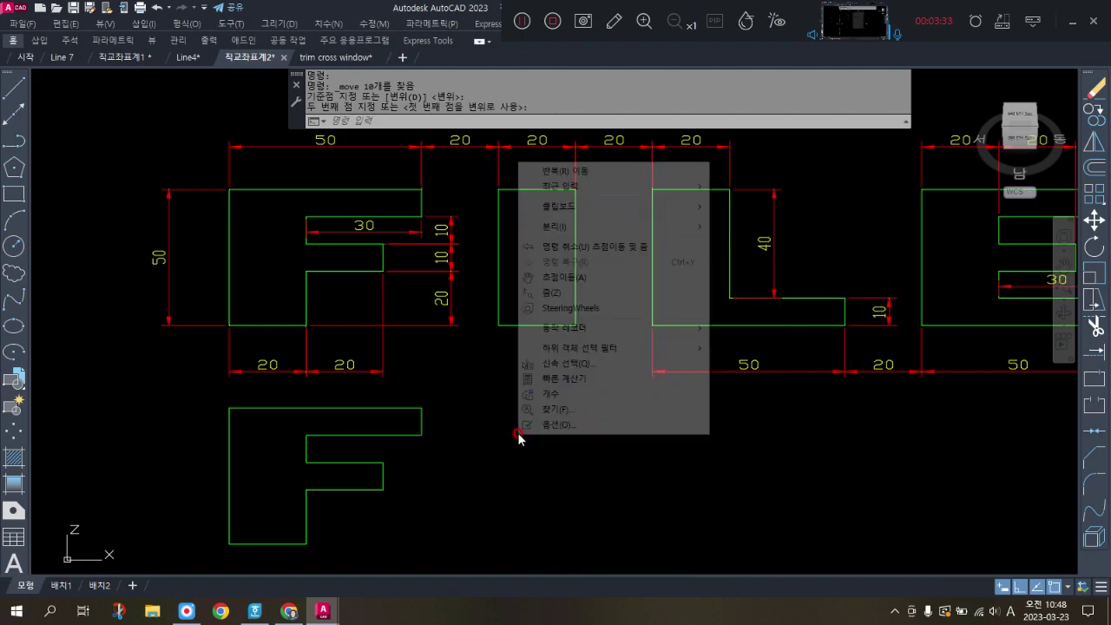
mouse_move(630, 186)
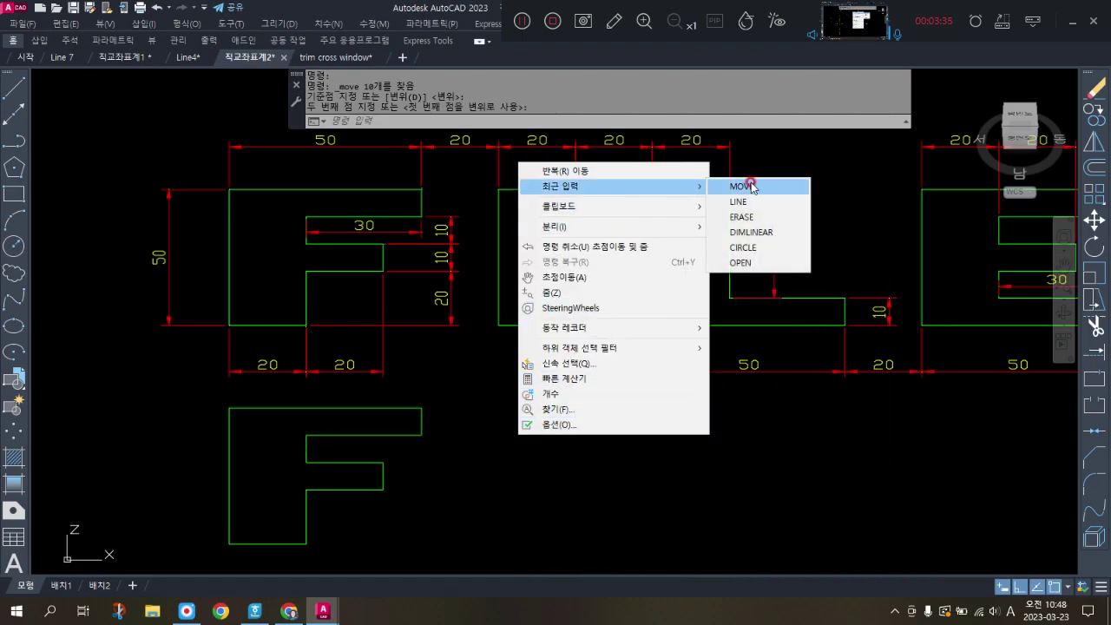
left_click(740, 202)
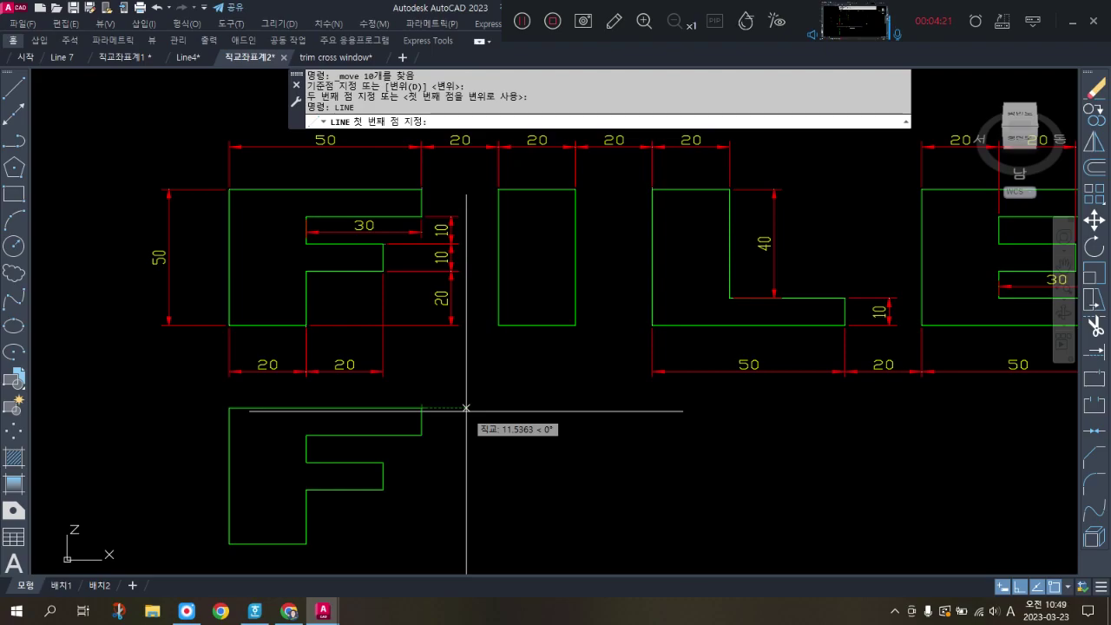
type("20")
key("Return")
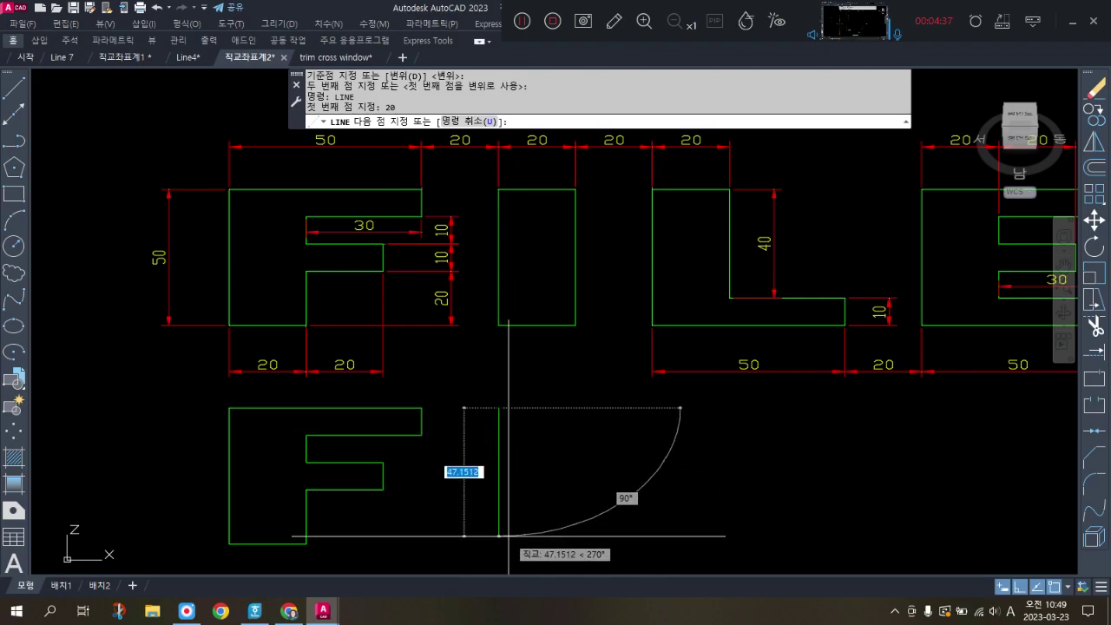
type("50")
key("Return")
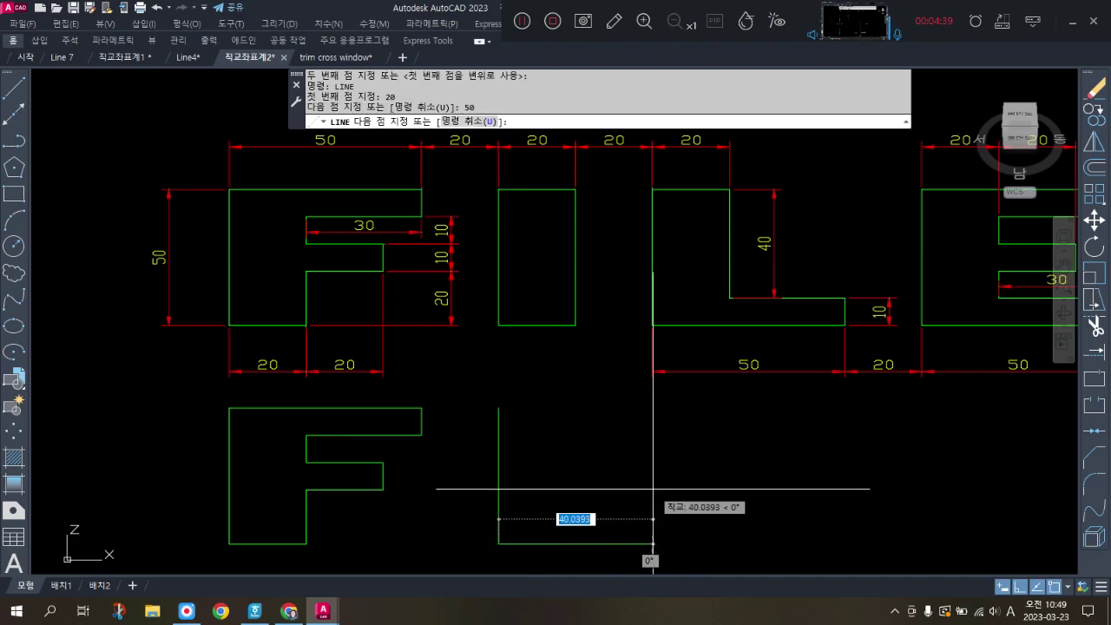
Complete the I rectangle with line segments 20 right and 50 up, and close the outline
type("20")
key("Return")
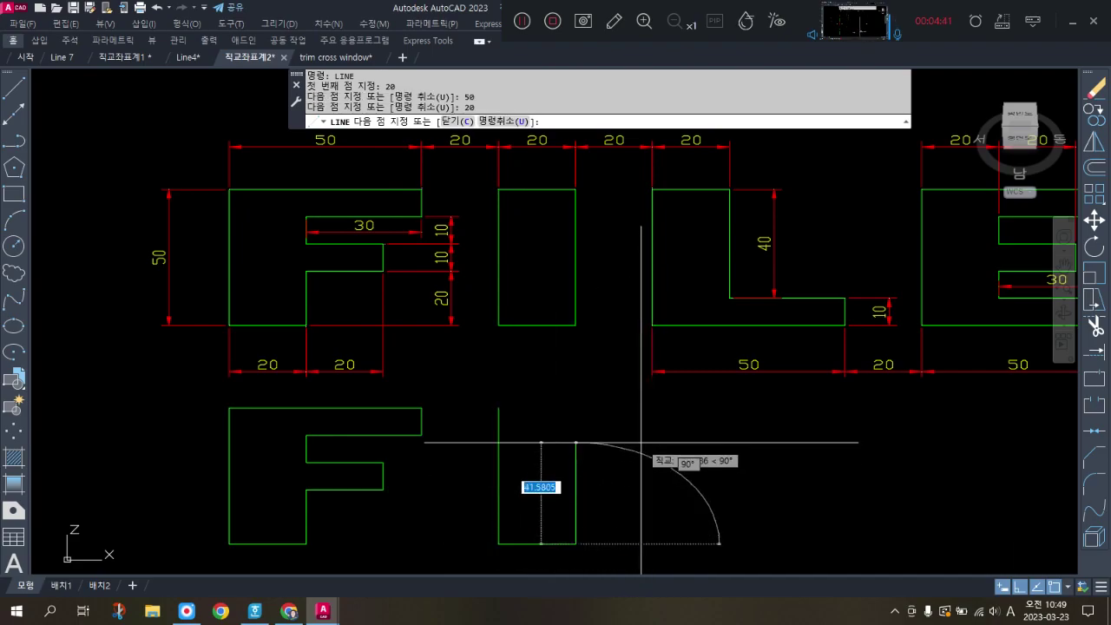
type("50")
key("Return")
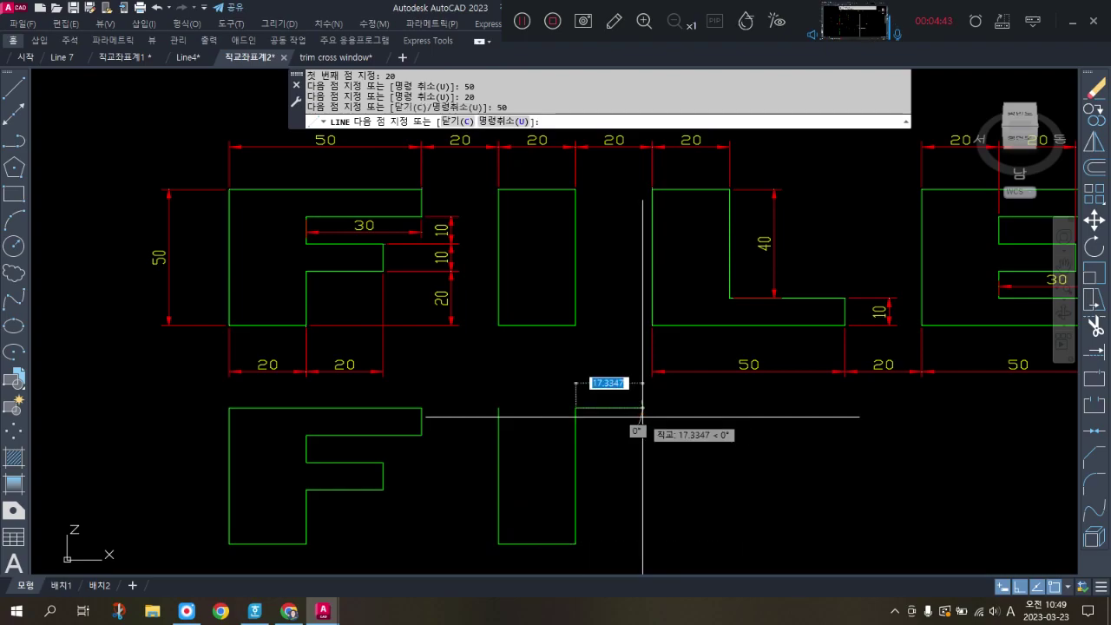
type("c")
key("Return")
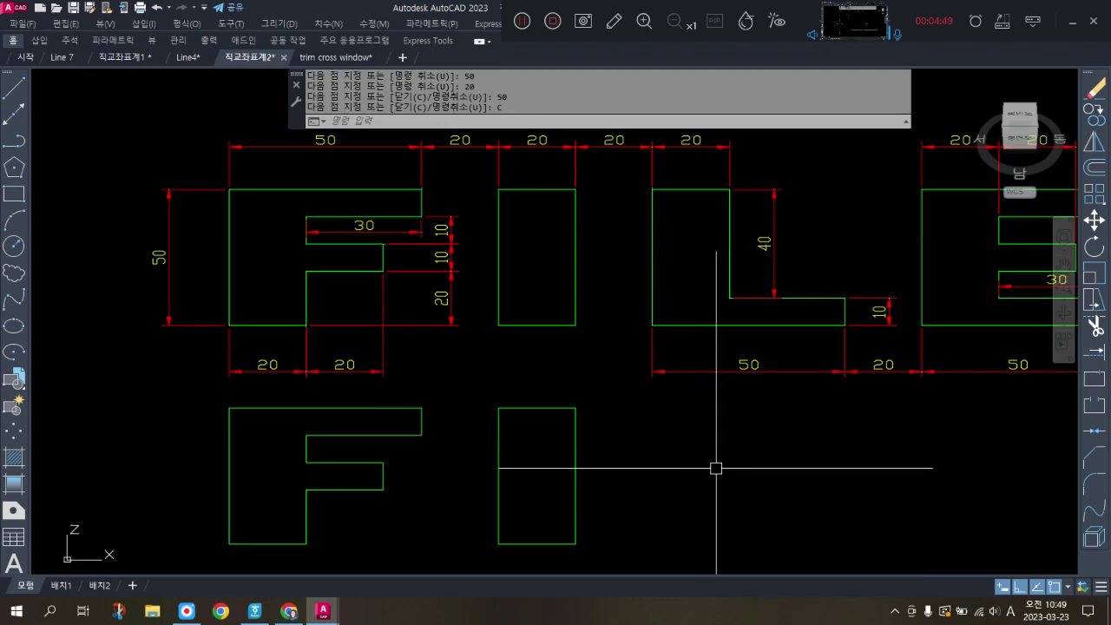
Start the L with a line 20 right of the I's upper-right corner, drawing segments 50 down, 50 right and 10 up
key("Return")
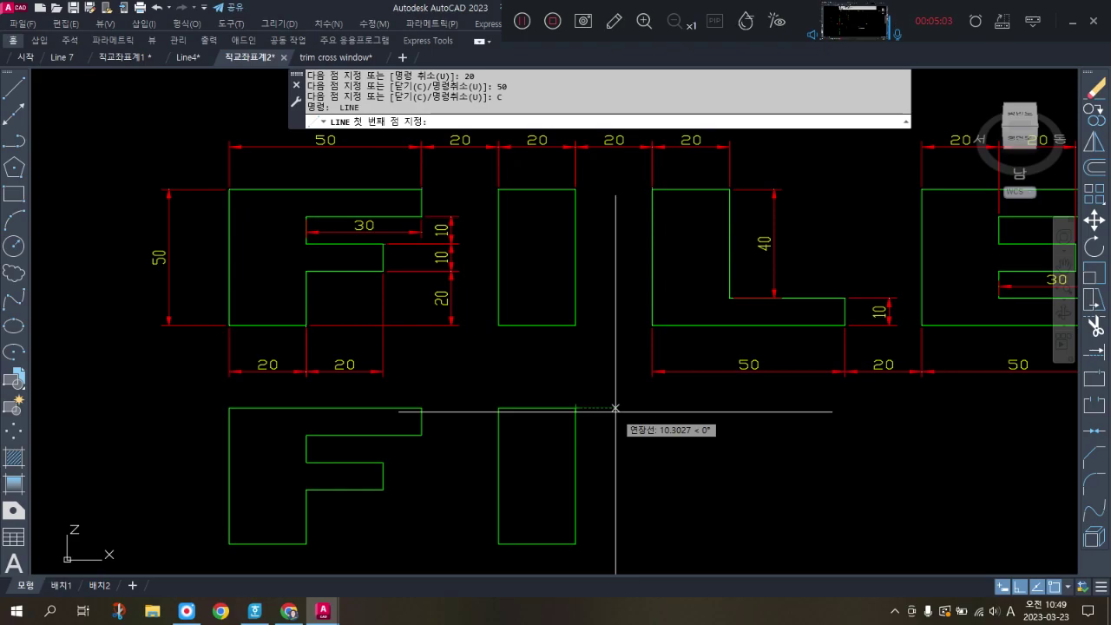
type("20")
key("Return")
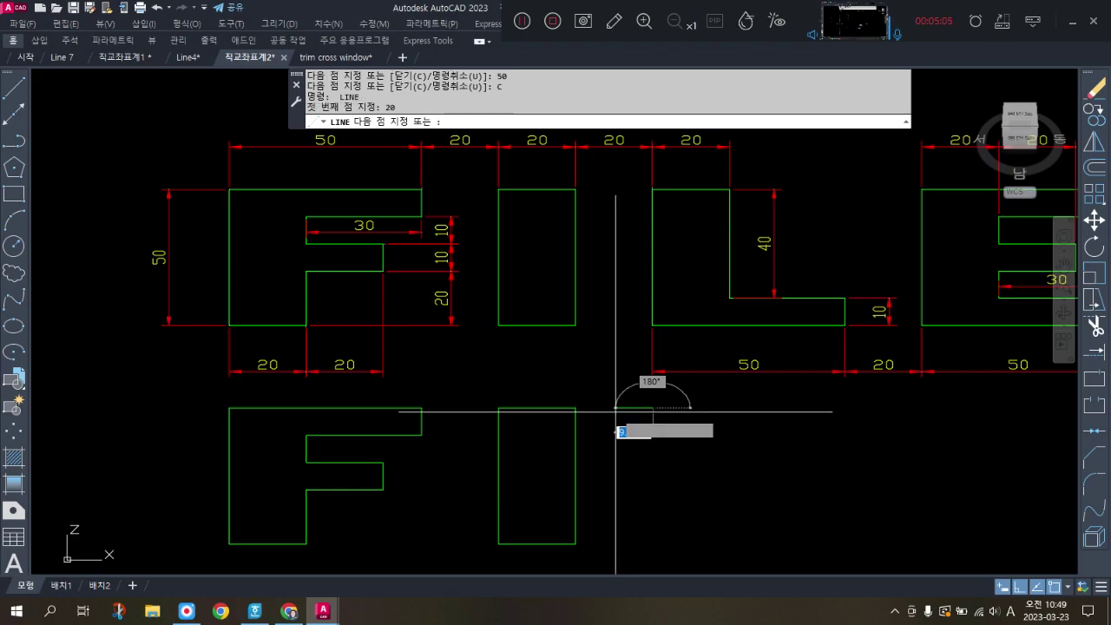
type("50")
key("Return")
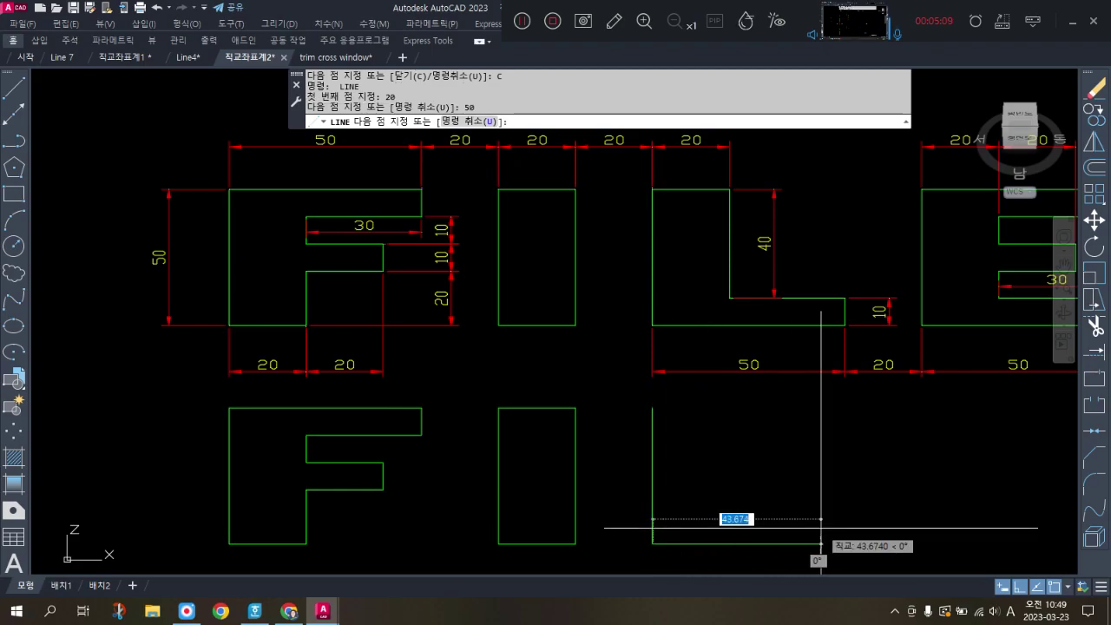
type("50")
key("Return")
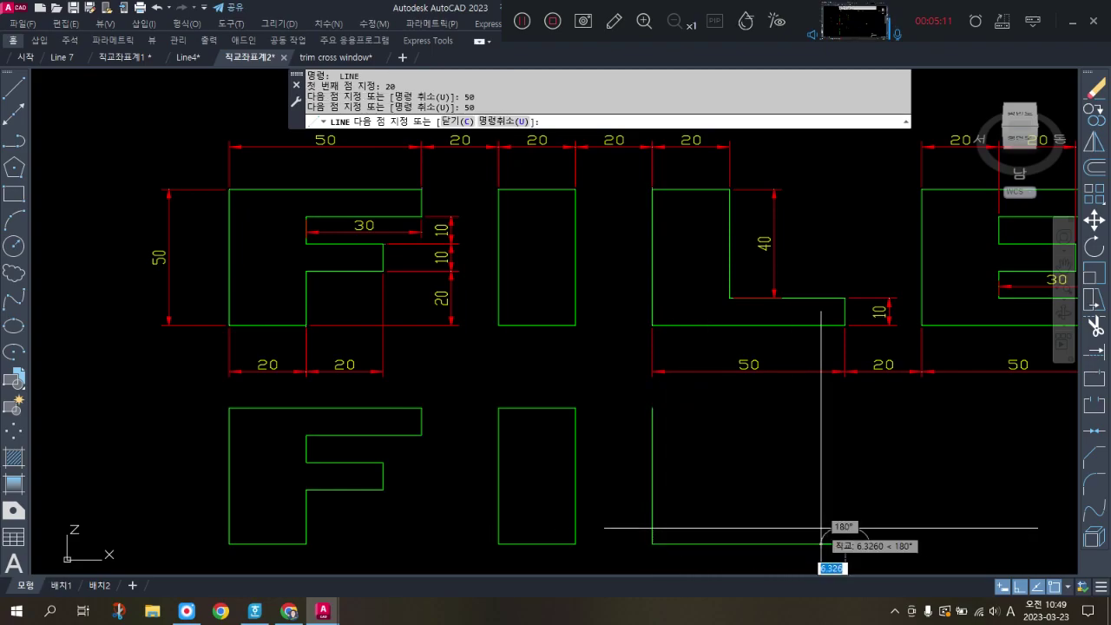
type("10")
key("Return")
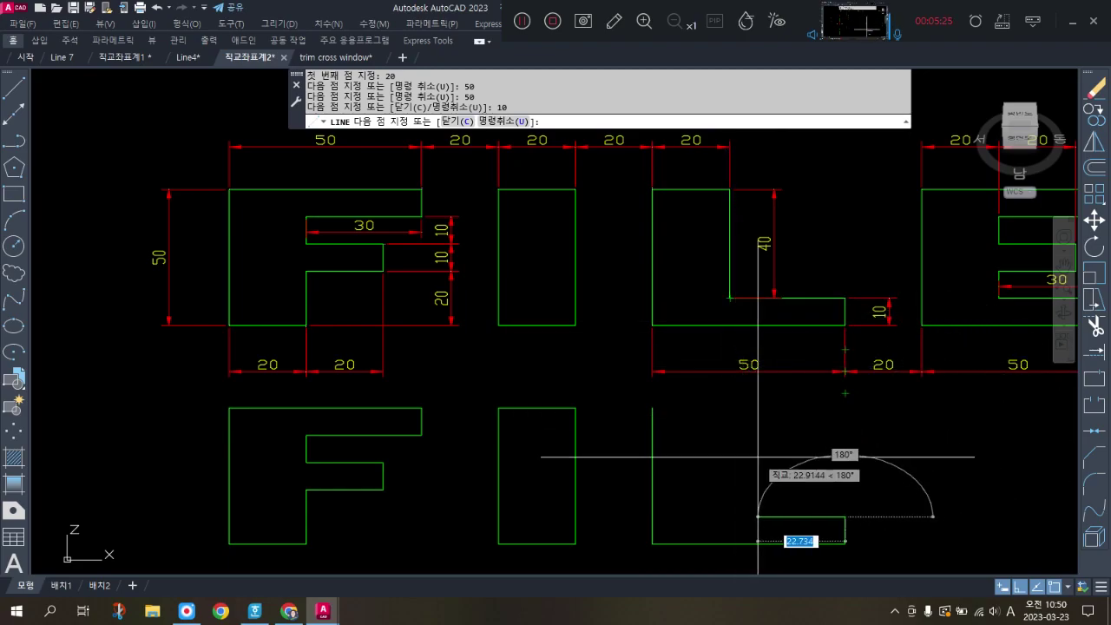
Finish the L with object tracking: left to the original L's inner vertical edge, up to the start point's level, and close the outline
left_click(729, 516)
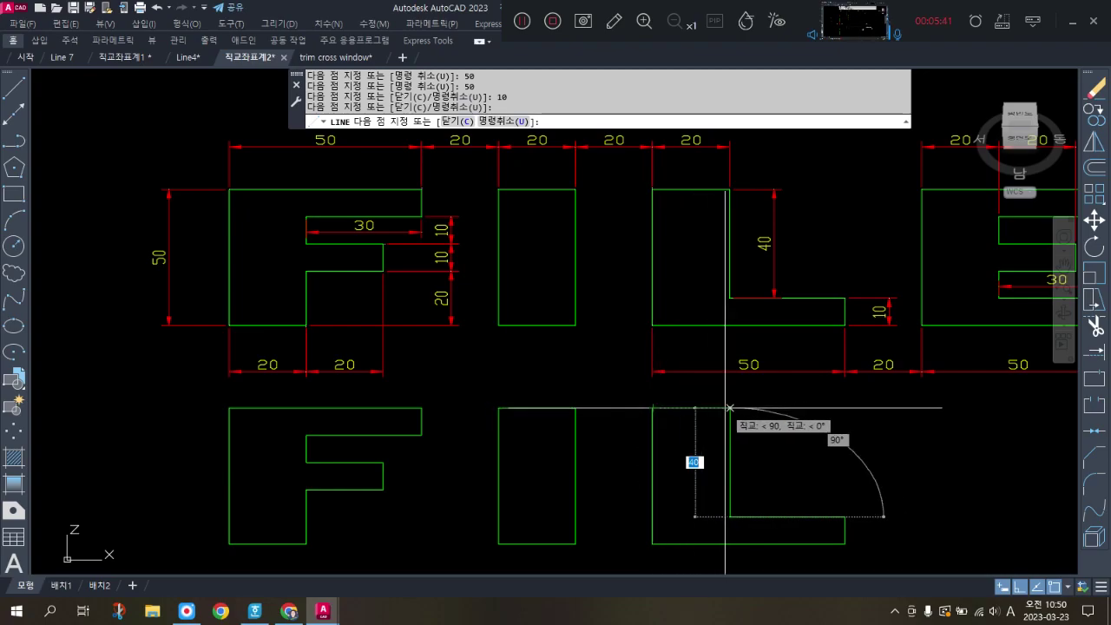
left_click(730, 407)
type("c")
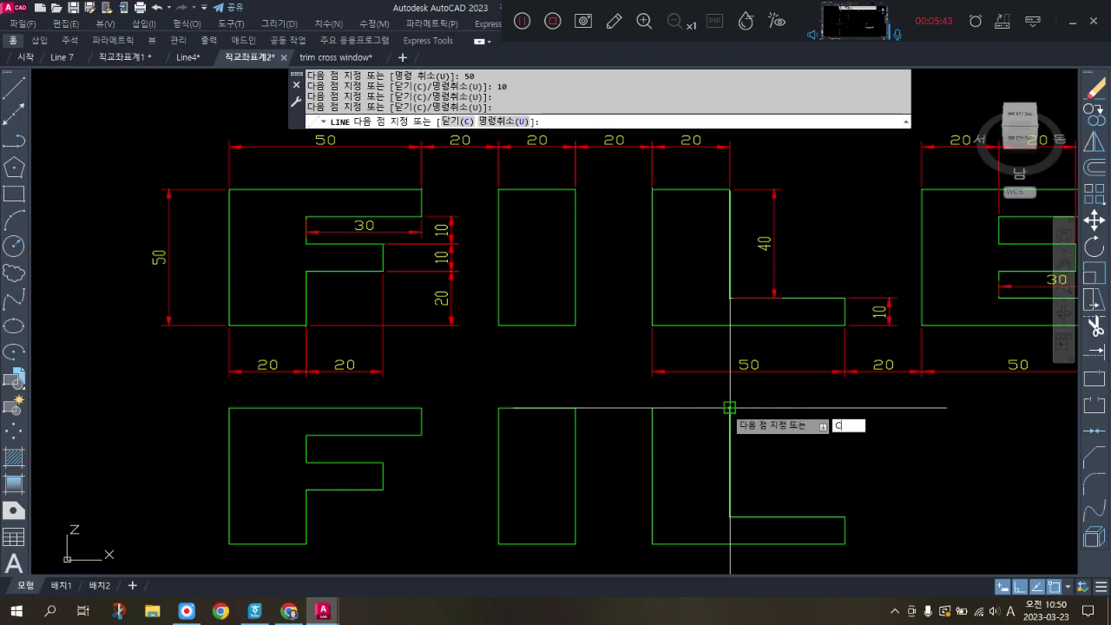
key("Return")
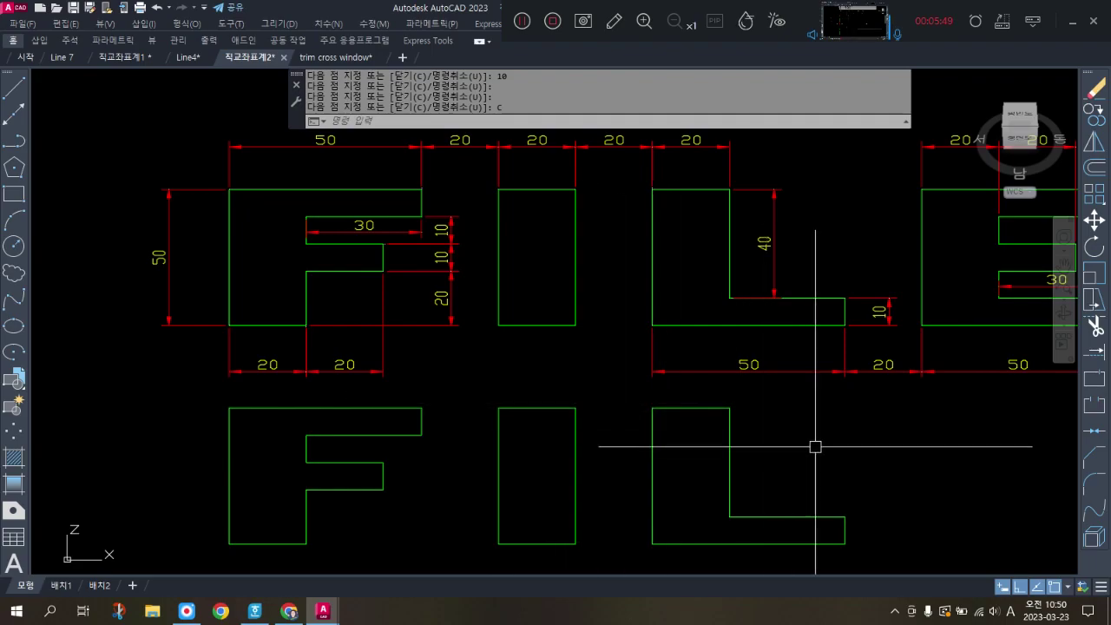
Draw a circle with a radius of about 17 below and to the right of the new L
scroll(472, 356, "down", 2)
mouse_move(778, 486)
middle_mouse_down()
mouse_move(783, 426)
mouse_move(779, 462)
middle_mouse_up()
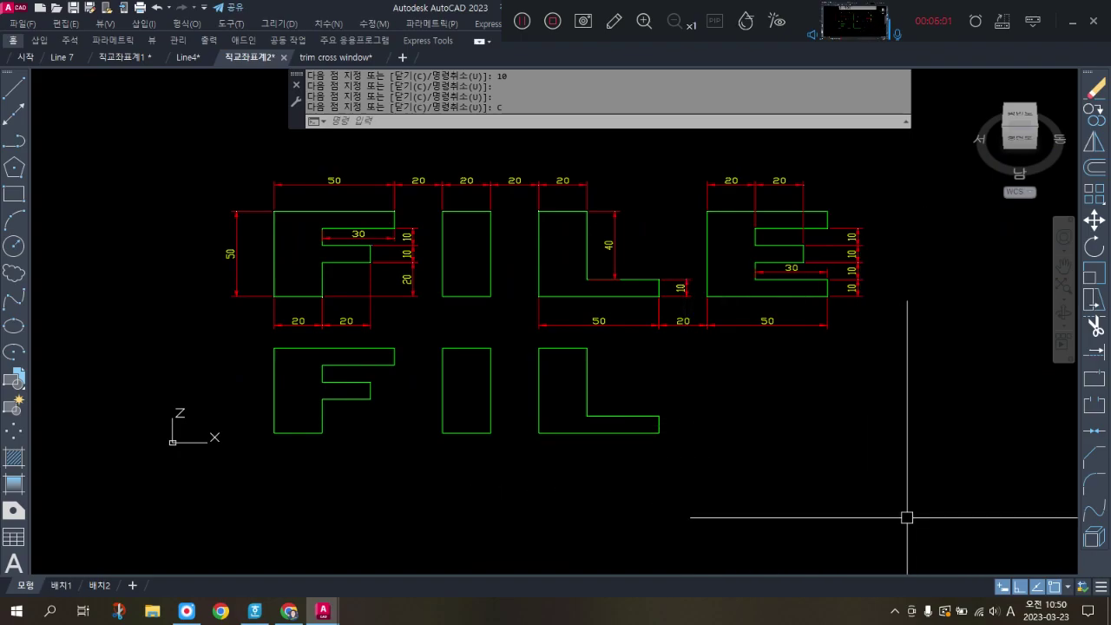
scroll(799, 520, "up", 2)
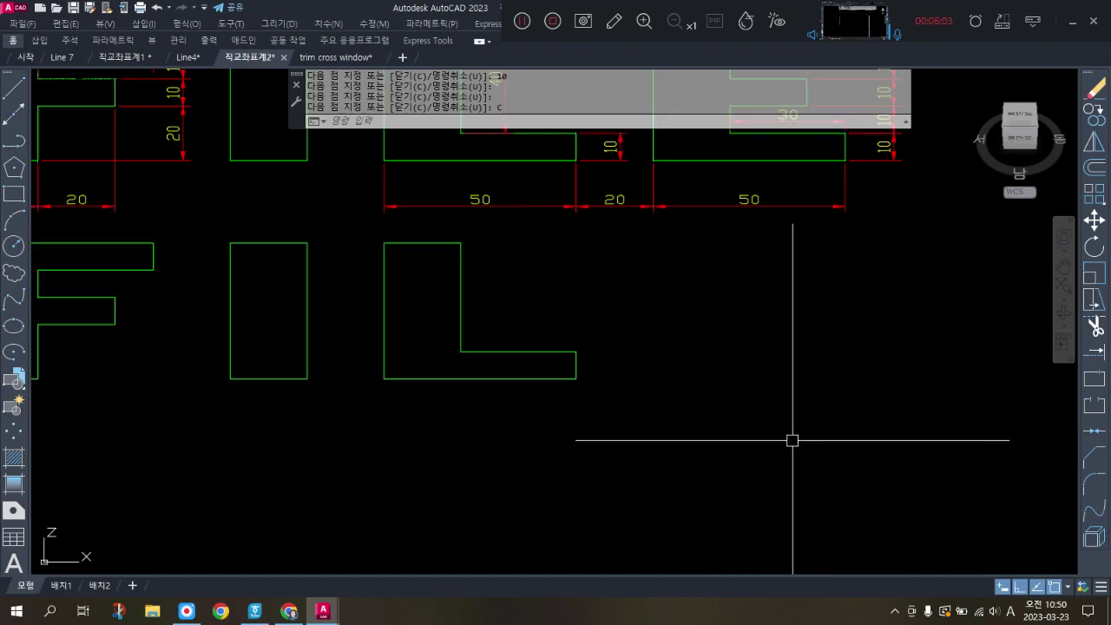
key("Return")
left_click(628, 464)
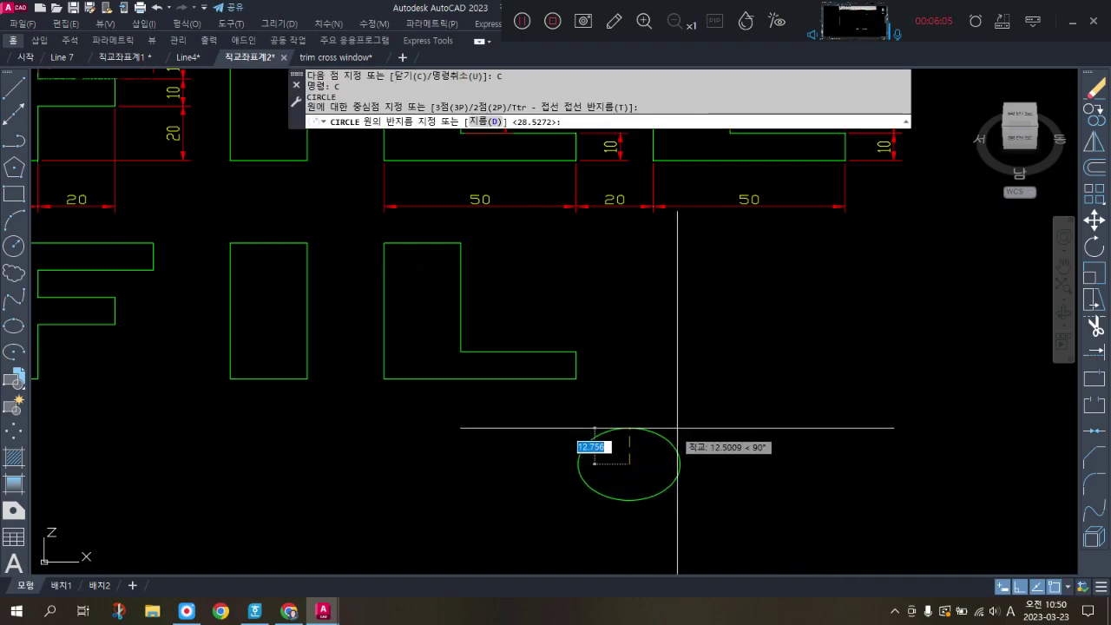
middle_click_drag(811, 474, 790, 449)
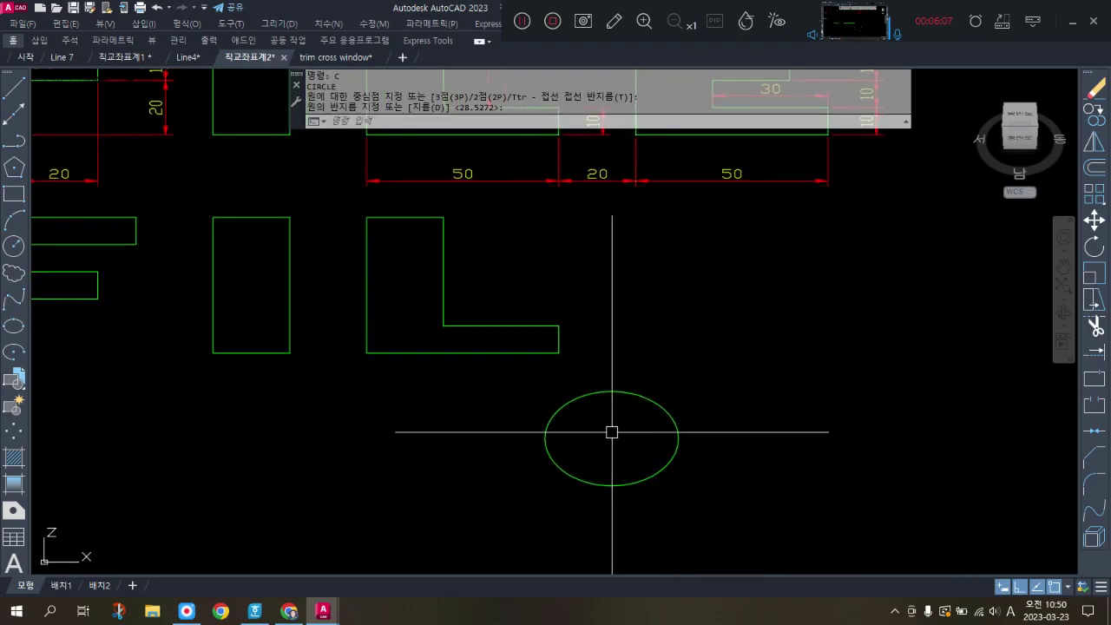
Draw a second circle of the same radius, its centre tracked 100 to the right of the first circle's centre
middle_click_drag(1071, 453, 850, 442)
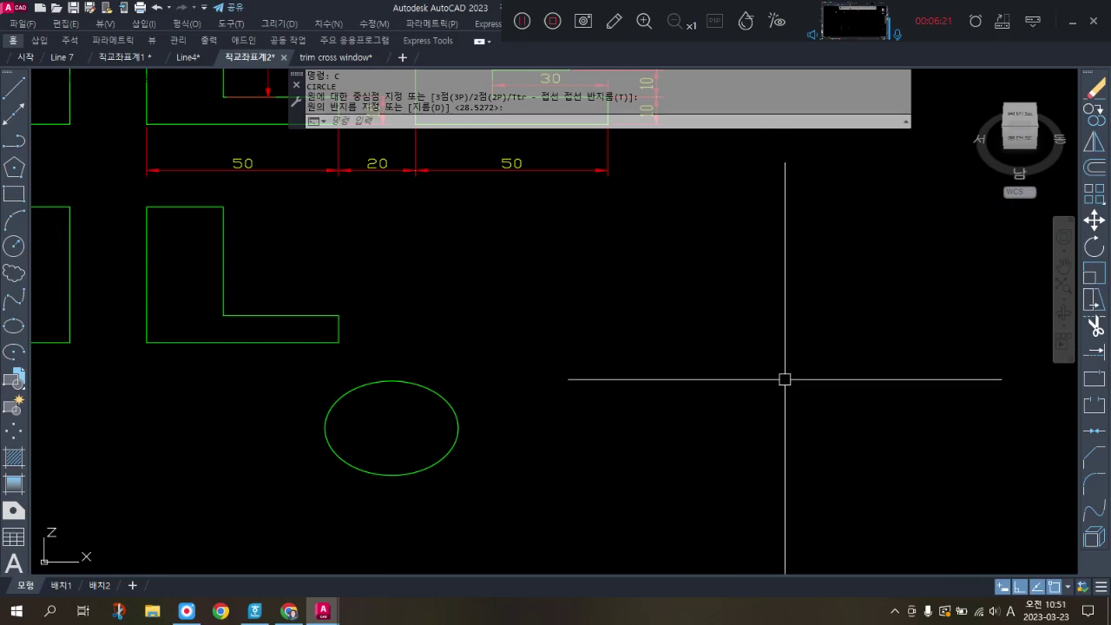
key("Return")
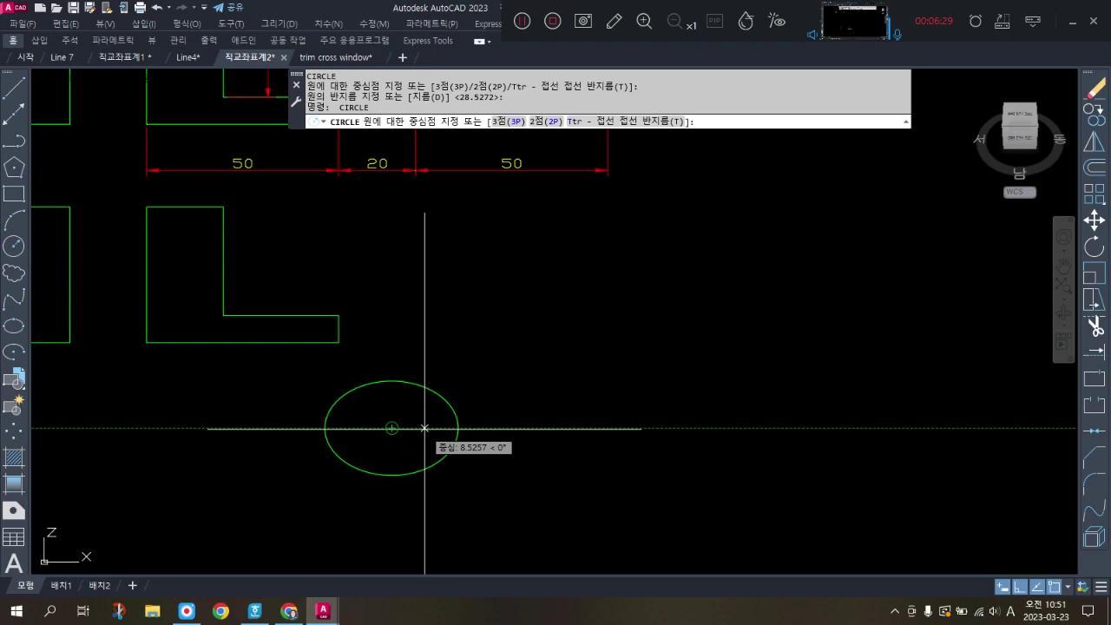
type("100")
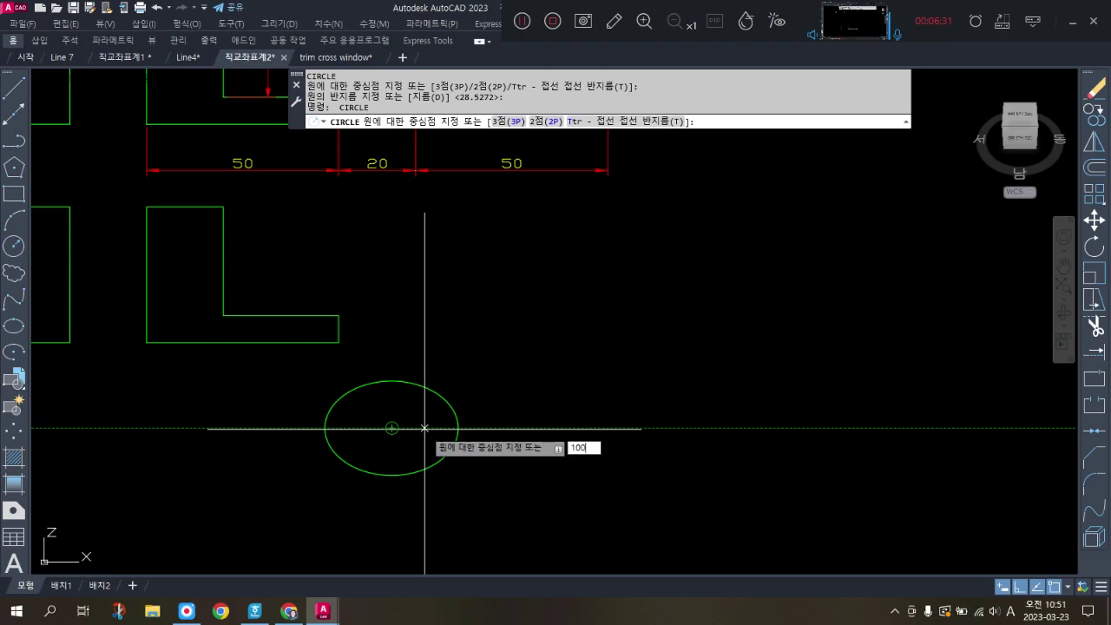
key("Return")
key("Return")
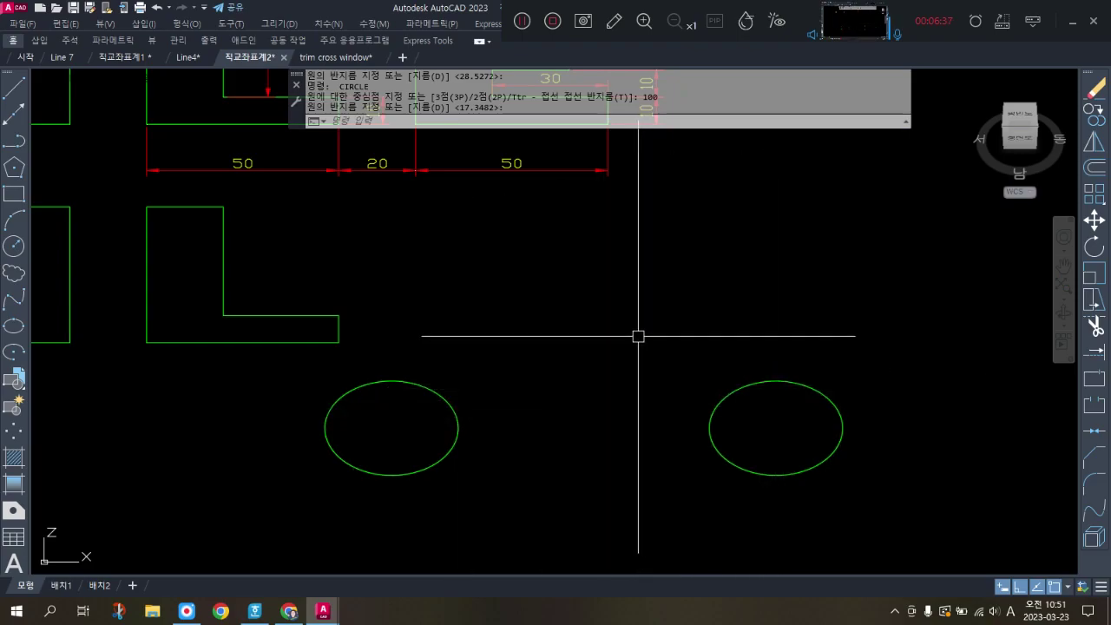
Add a horizontal linear dimension between the upper quadrants of the two circles, placed above them
type("I")
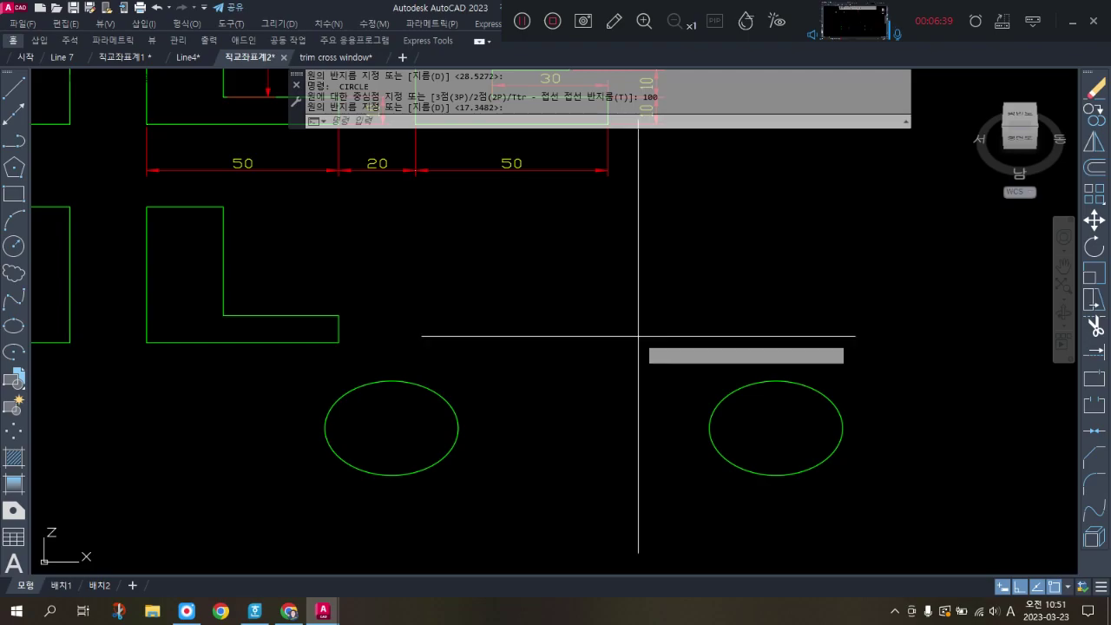
key("Return")
left_click(391, 380)
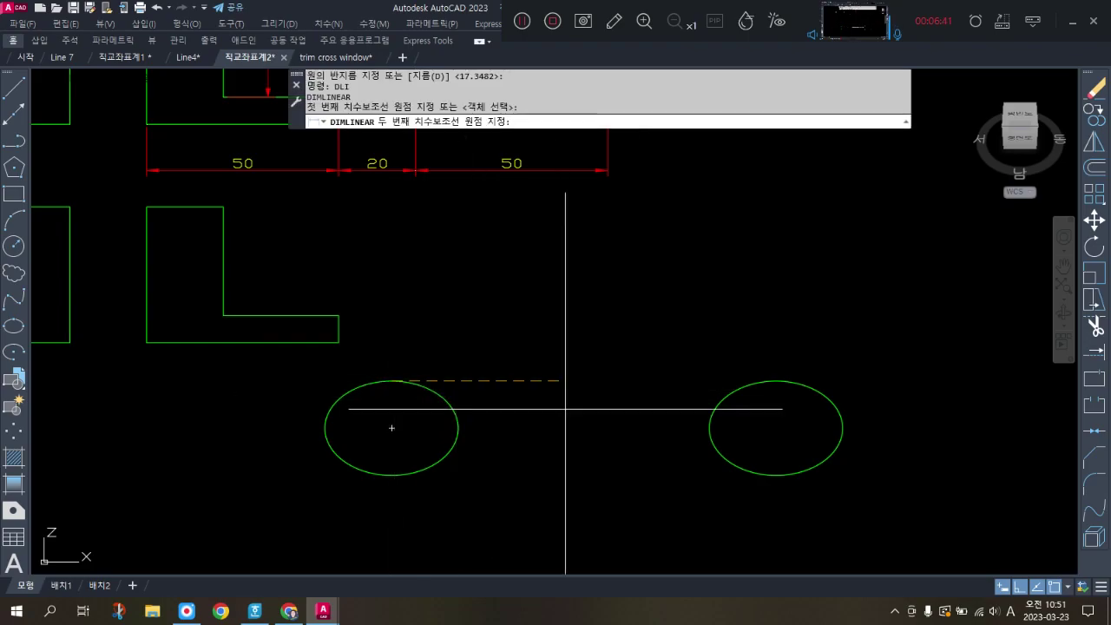
left_click(776, 380)
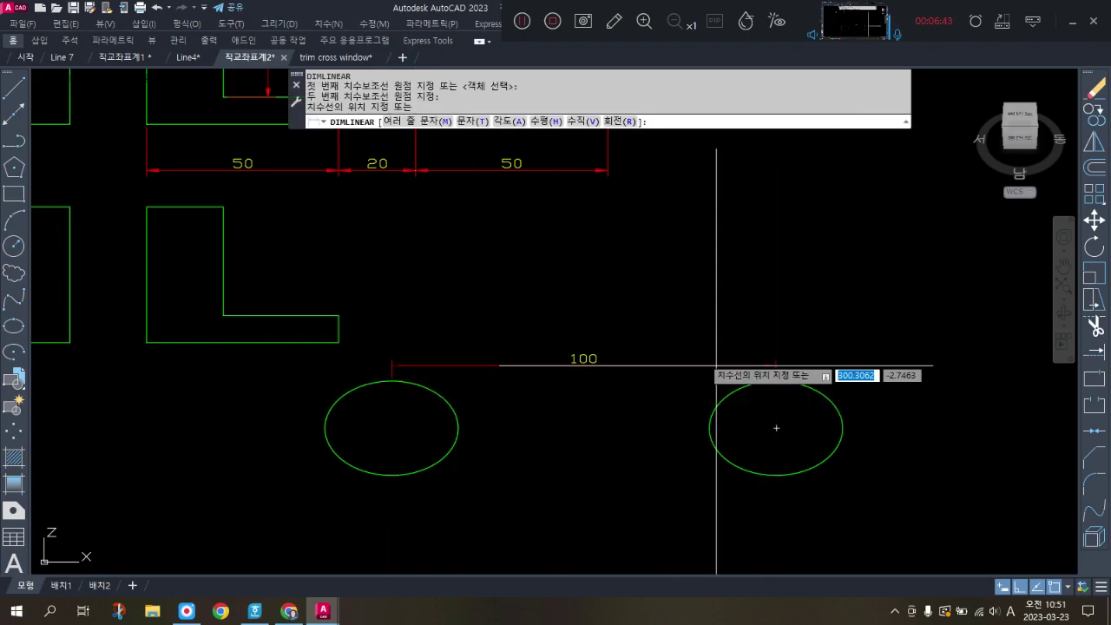
left_click(669, 341)
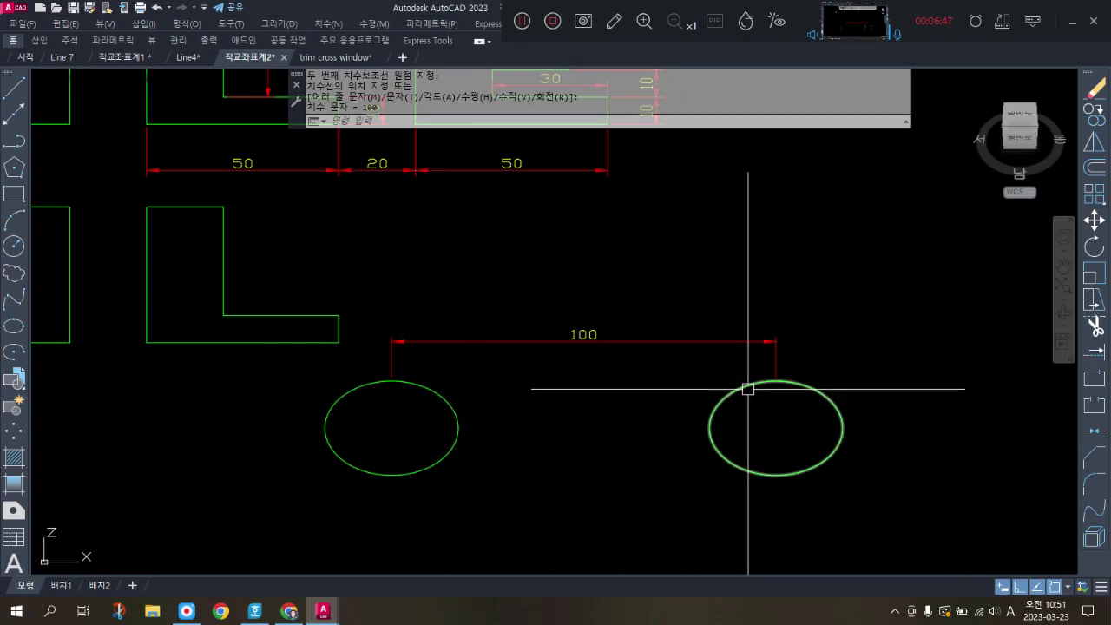
Erase both circles and the linear dimension between them
left_click(841, 495)
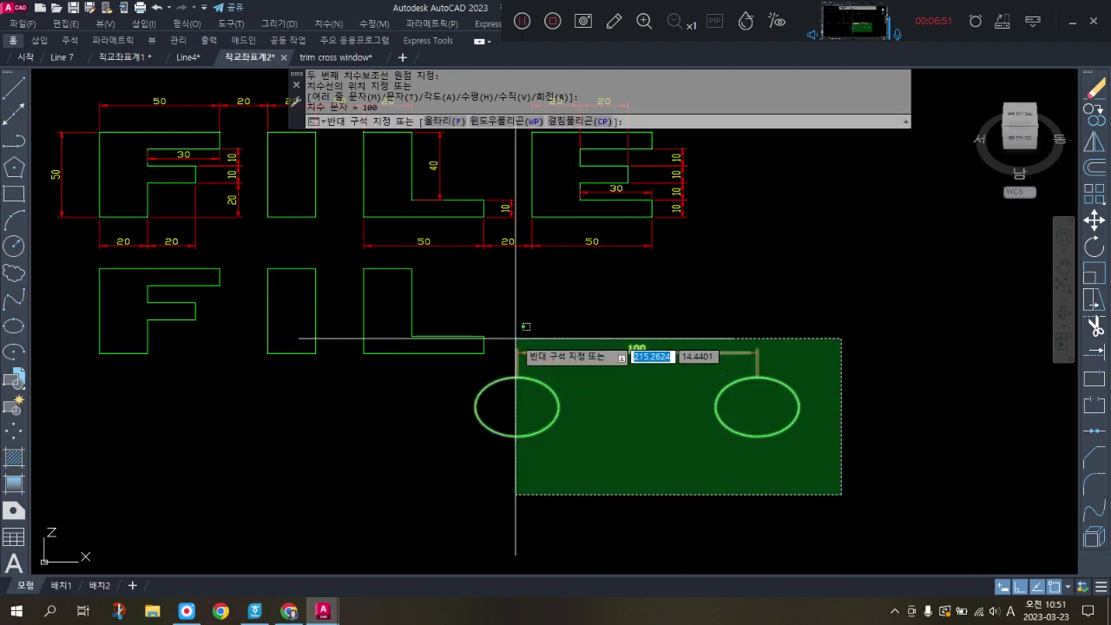
left_click(478, 335)
key("Delete")
scroll(673, 416, "down", 2)
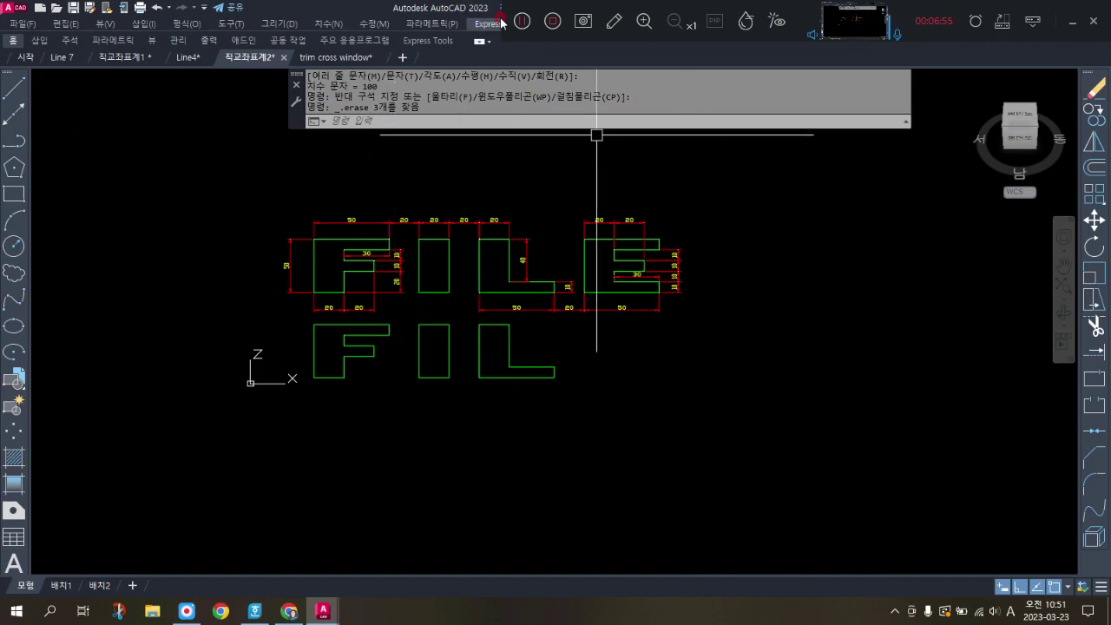
left_click(523, 26)
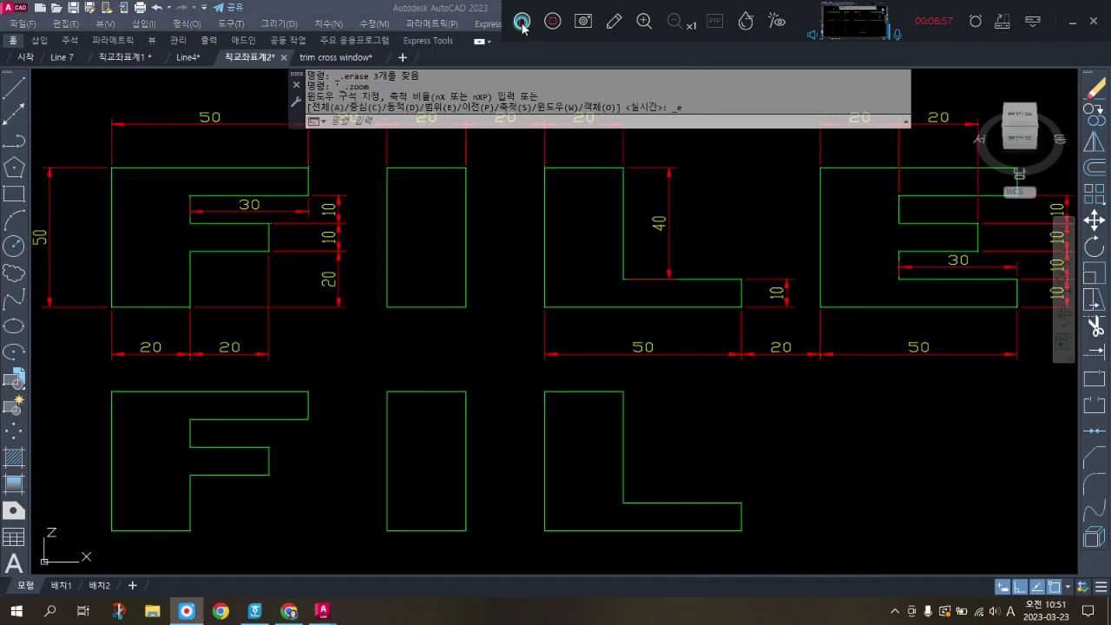
scroll(453, 333, "down", 3)
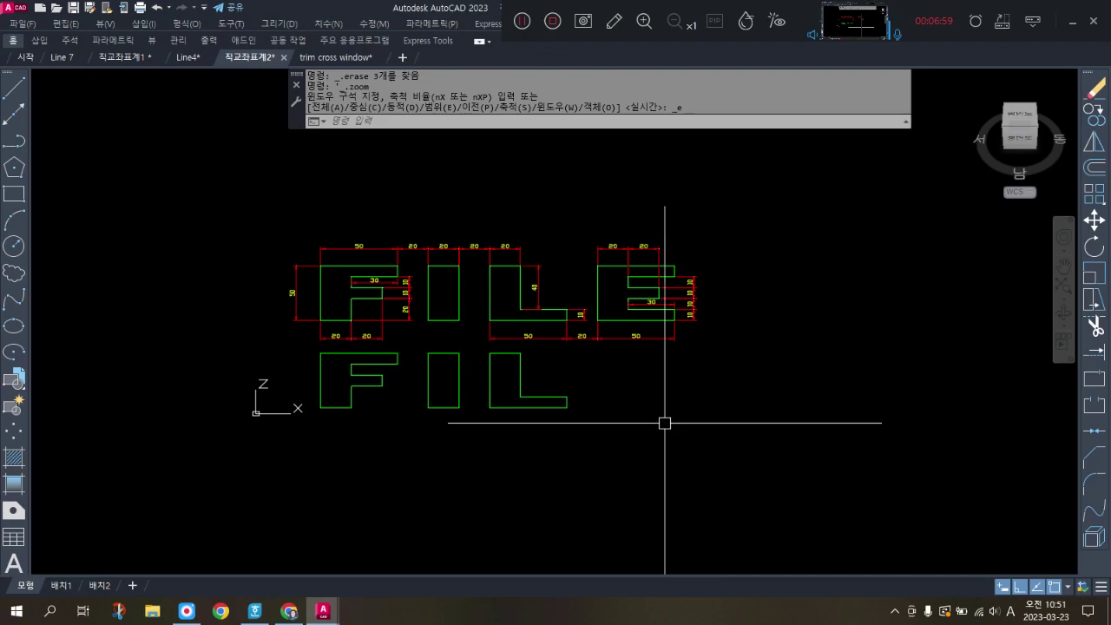
scroll(464, 372, "up", 2)
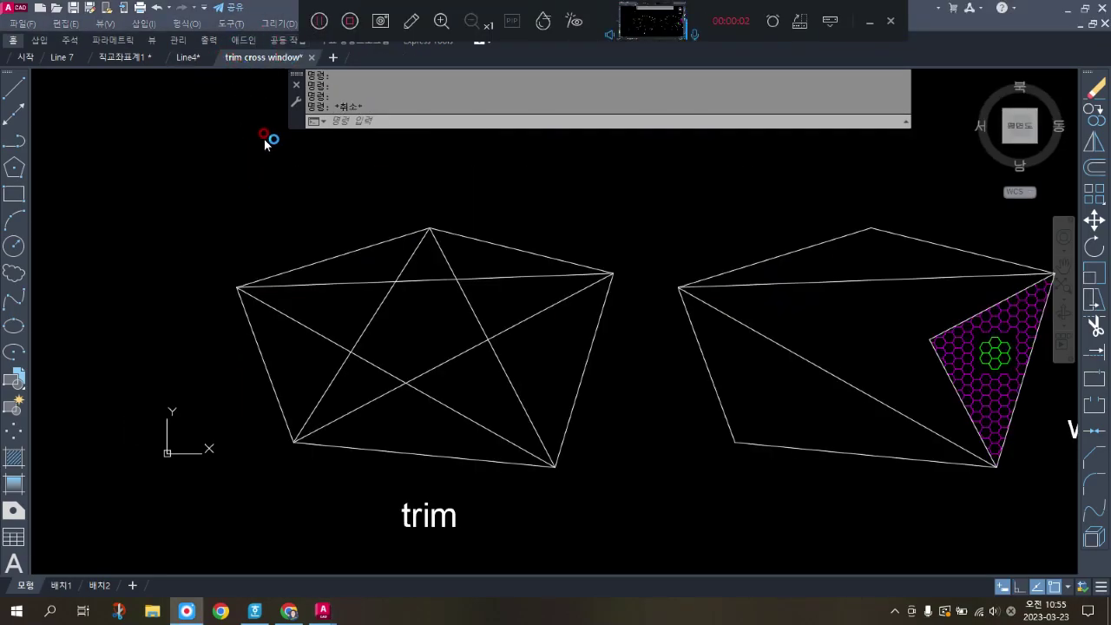
mouse_move(260, 61)
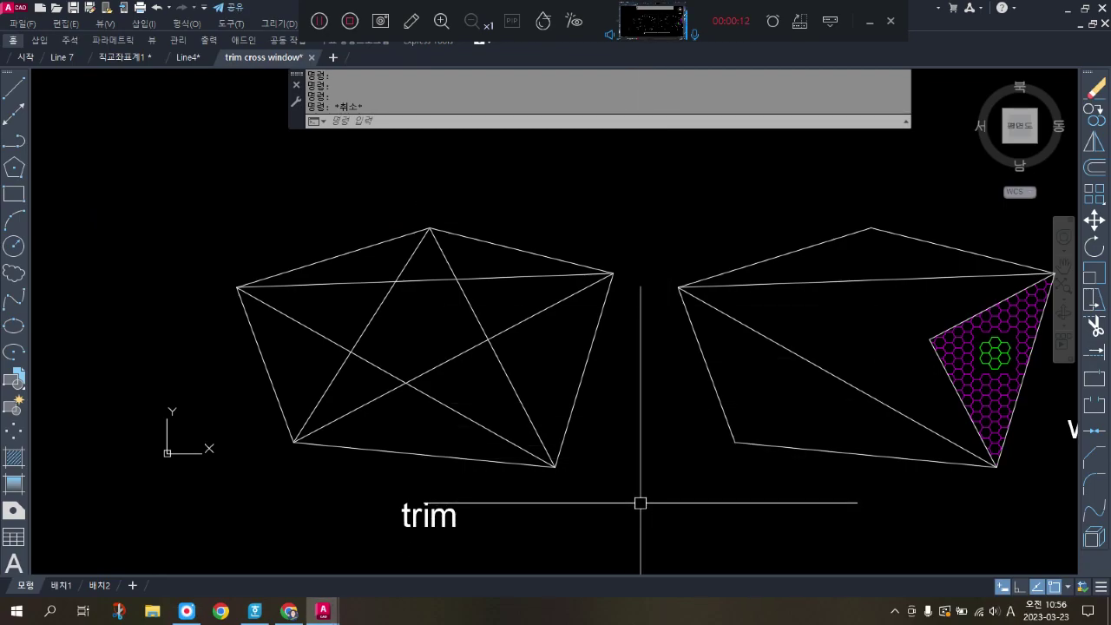
Examine the left pentagon by selecting its crossing diagonals and its upper edges in turn, clearing each selection
middle_click_drag(639, 503, 671, 491)
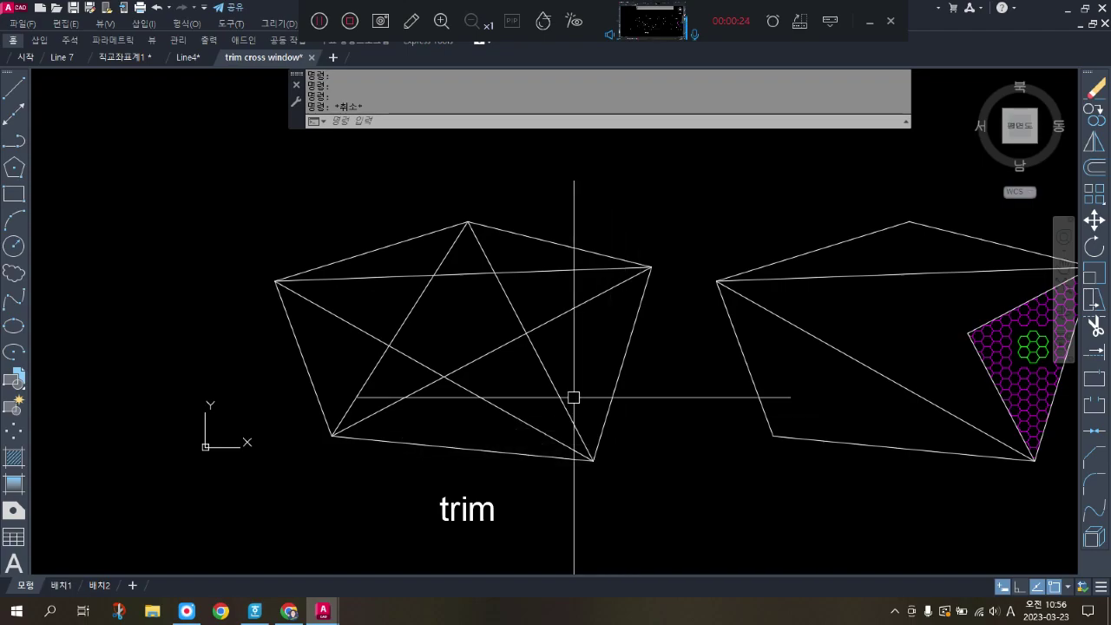
left_click(513, 304)
left_click(544, 269)
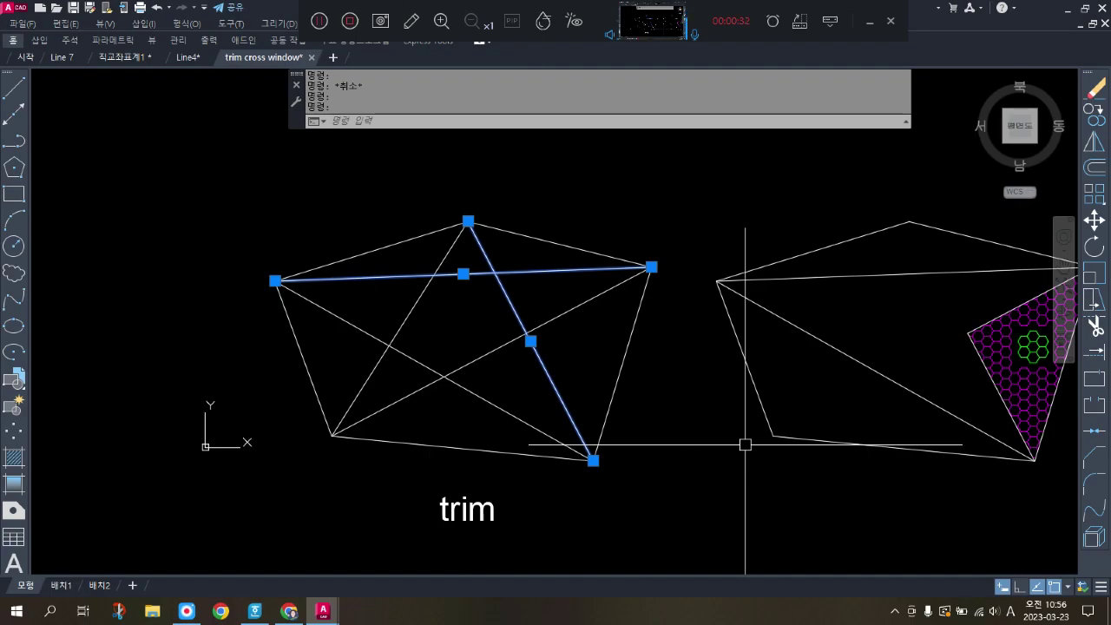
key("Escape")
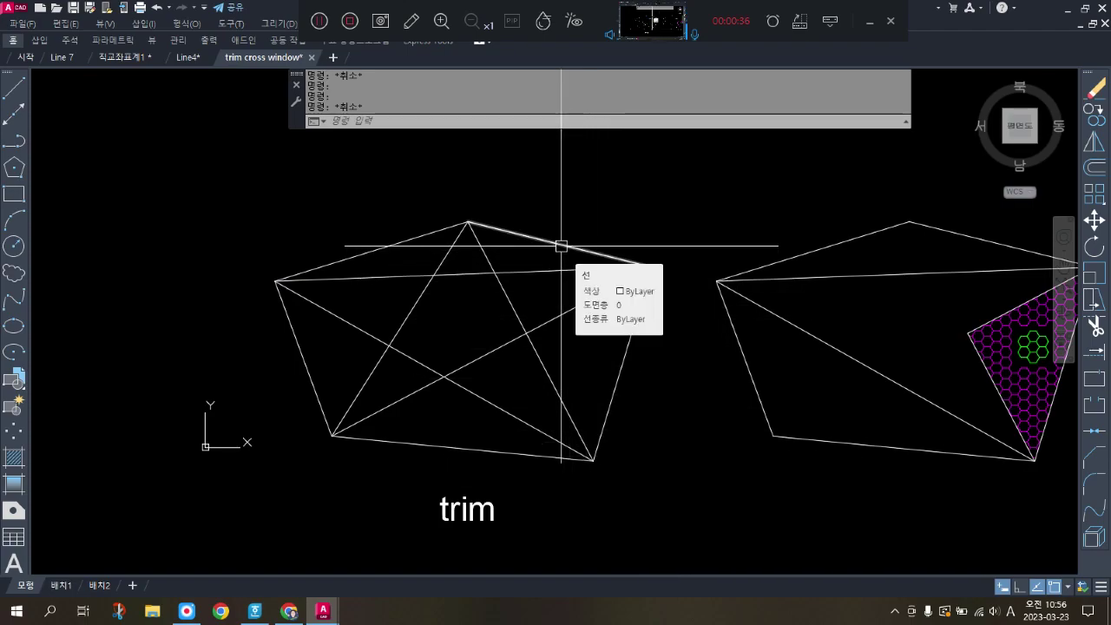
left_click(396, 244)
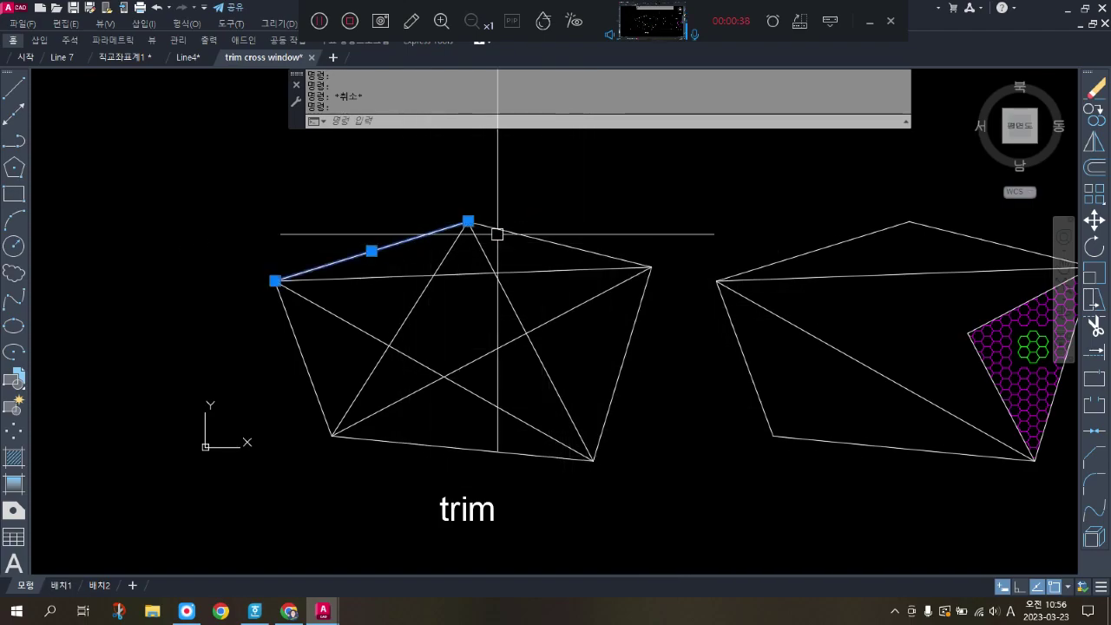
left_click(543, 244)
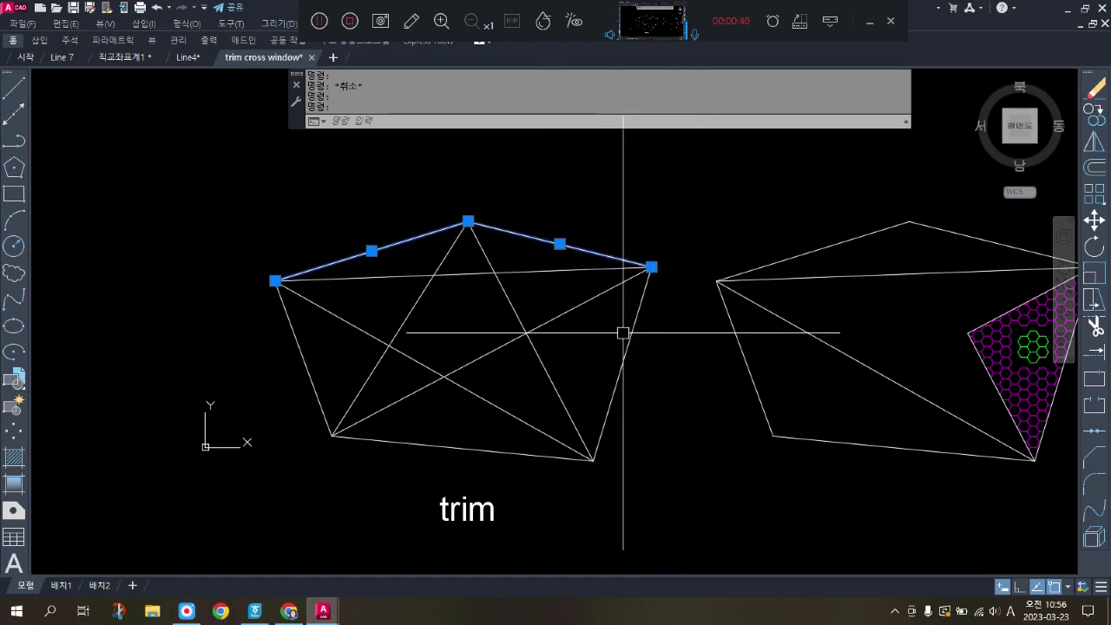
key("Escape")
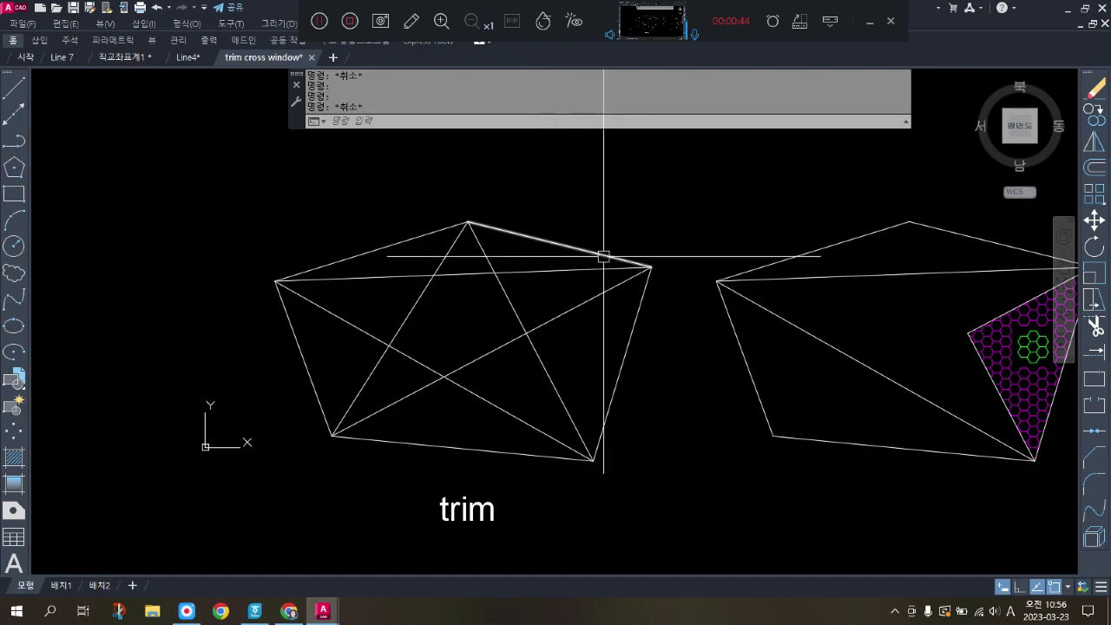
left_click(544, 242)
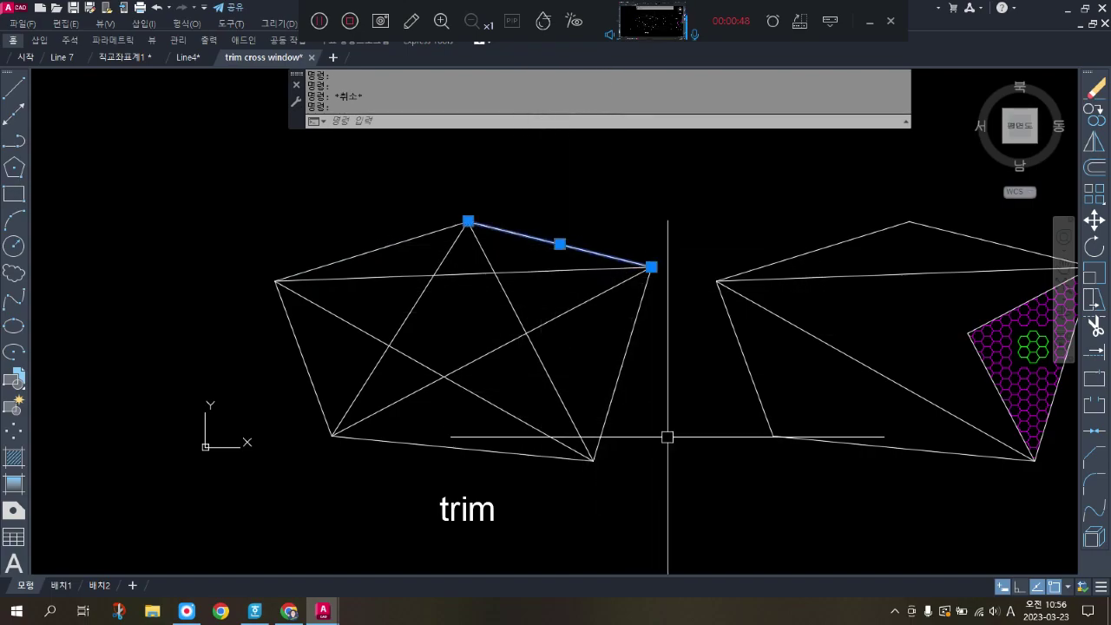
key("Escape")
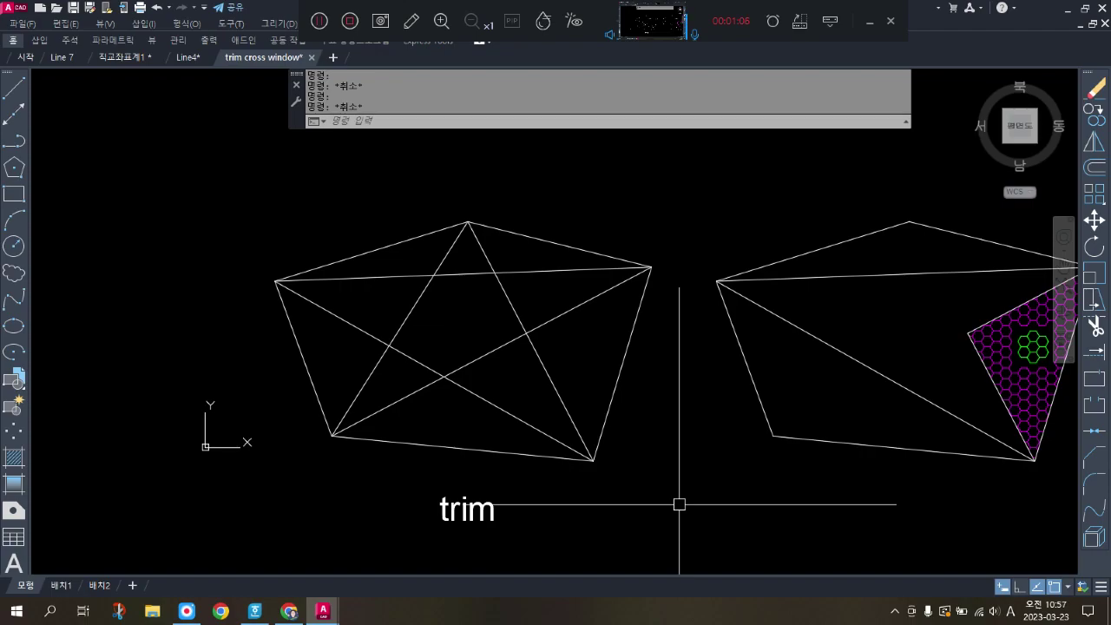
Run Trim on the left pentagon and preview which star line segments between crossings can be cut
type("tr")
key("Return")
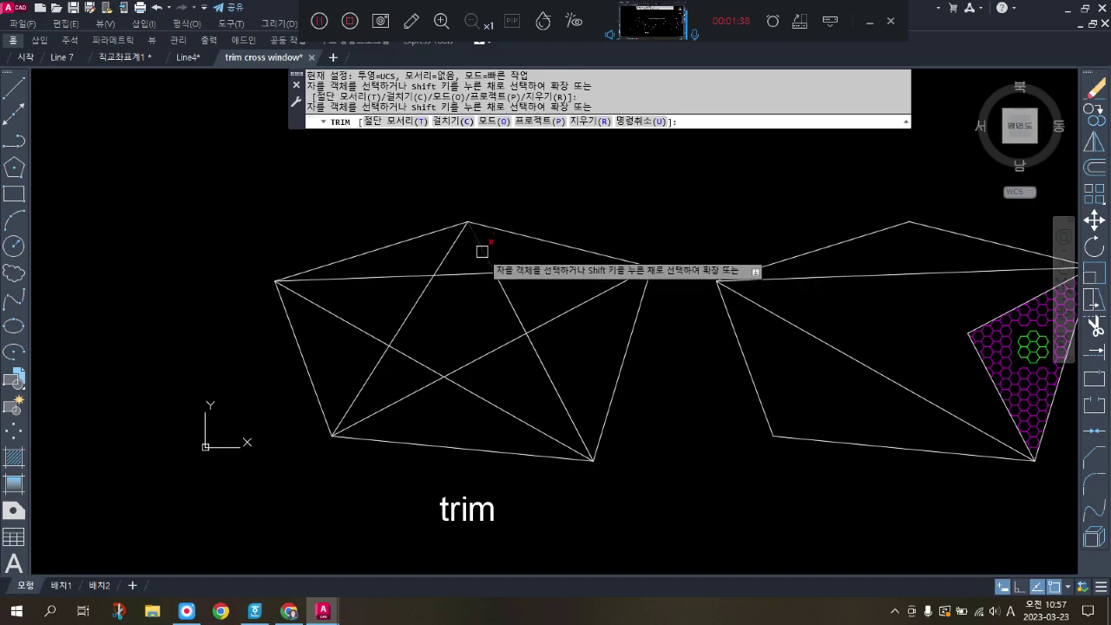
scroll(509, 304, "up", 2)
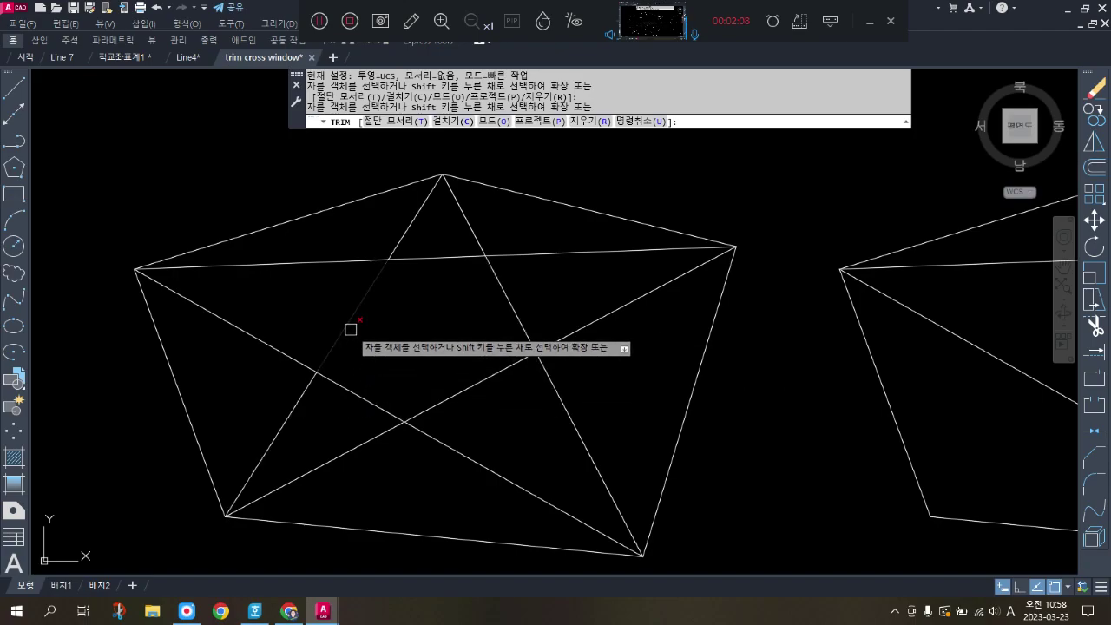
left_click(318, 21)
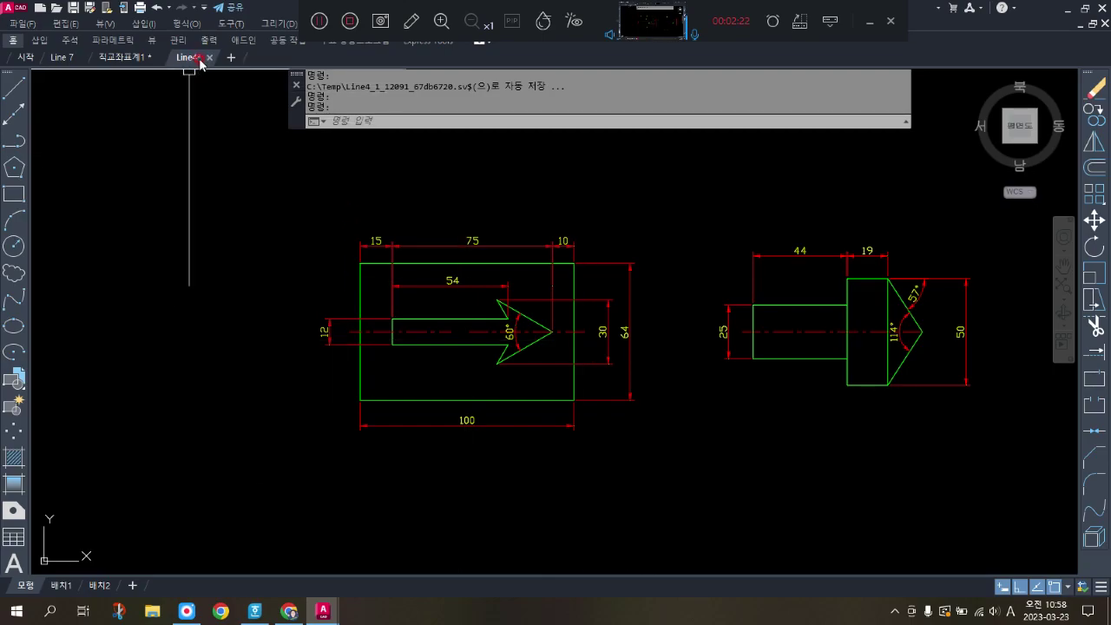
In the Line4 drawing, draw a closed rectangle 100 wide and 64 high with Line, to the left of the dimensioned arrow plate
mouse_move(184, 58)
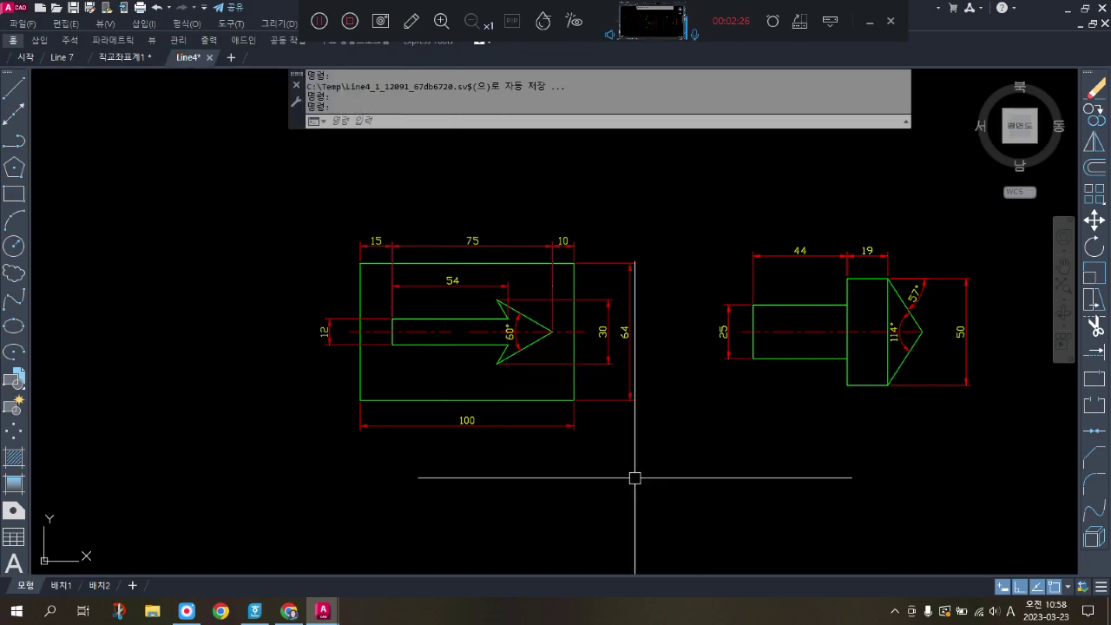
scroll(364, 339, "up", 2)
scroll(678, 251, "down", 2)
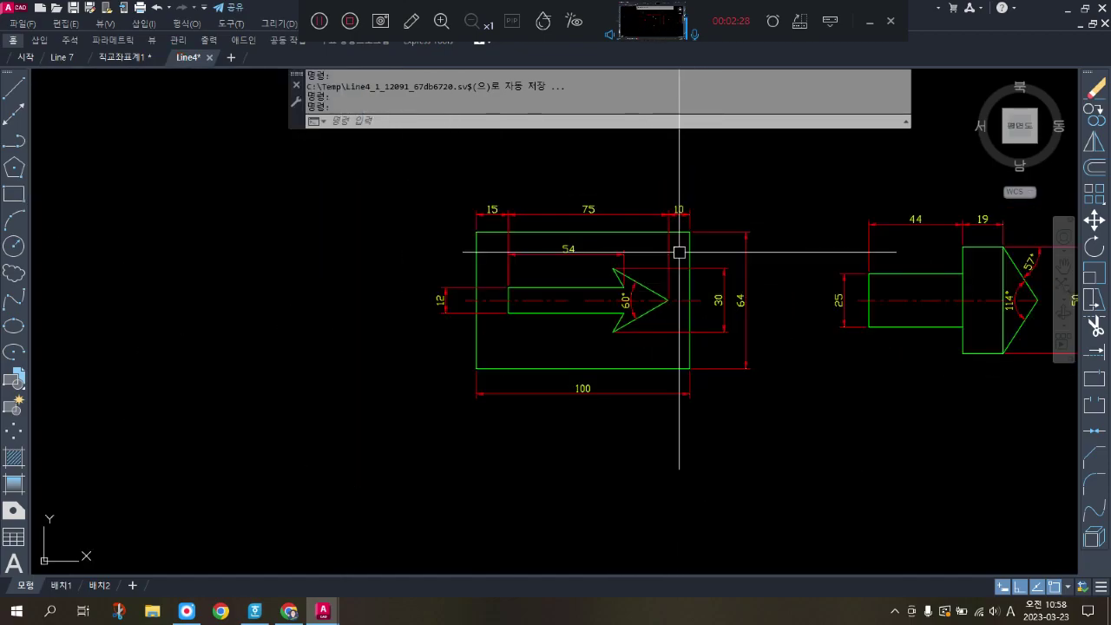
middle_click_drag(401, 367, 506, 388)
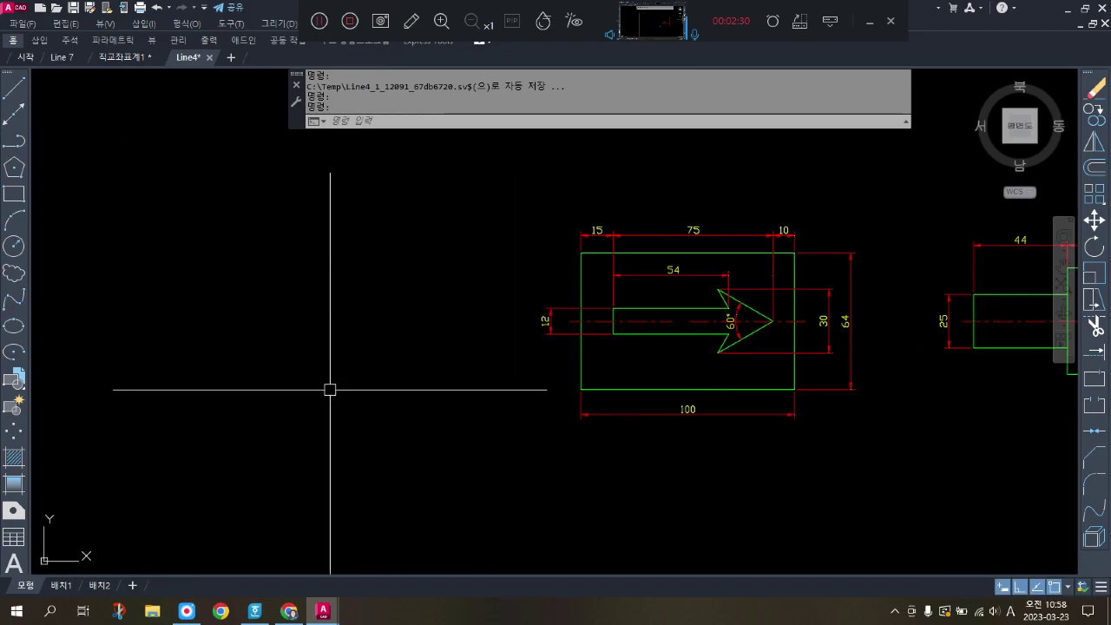
key("Return")
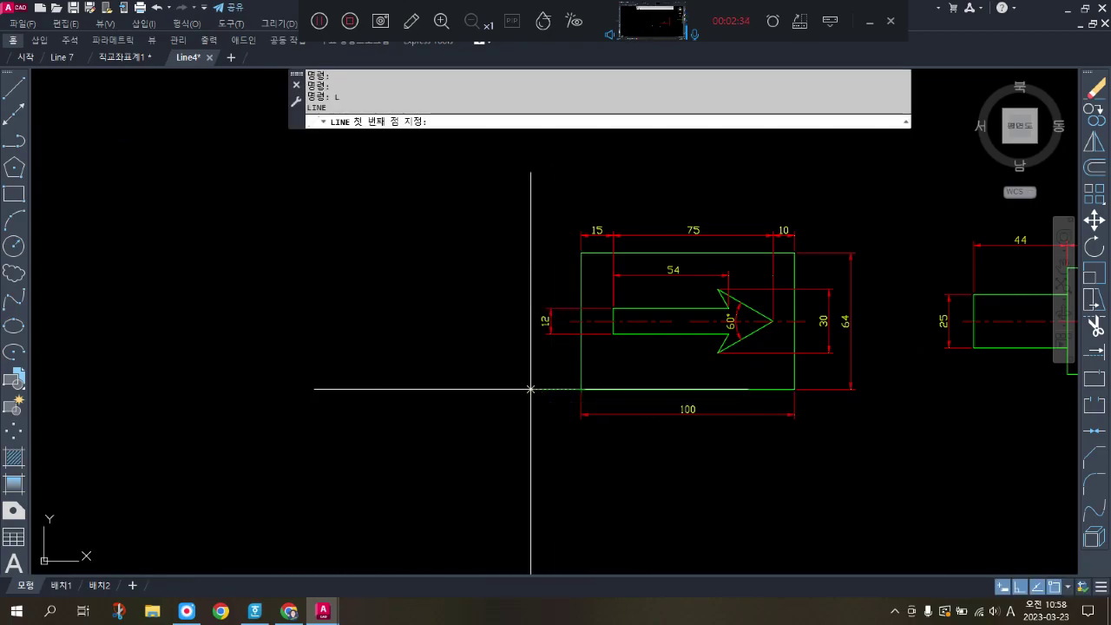
left_click(491, 389)
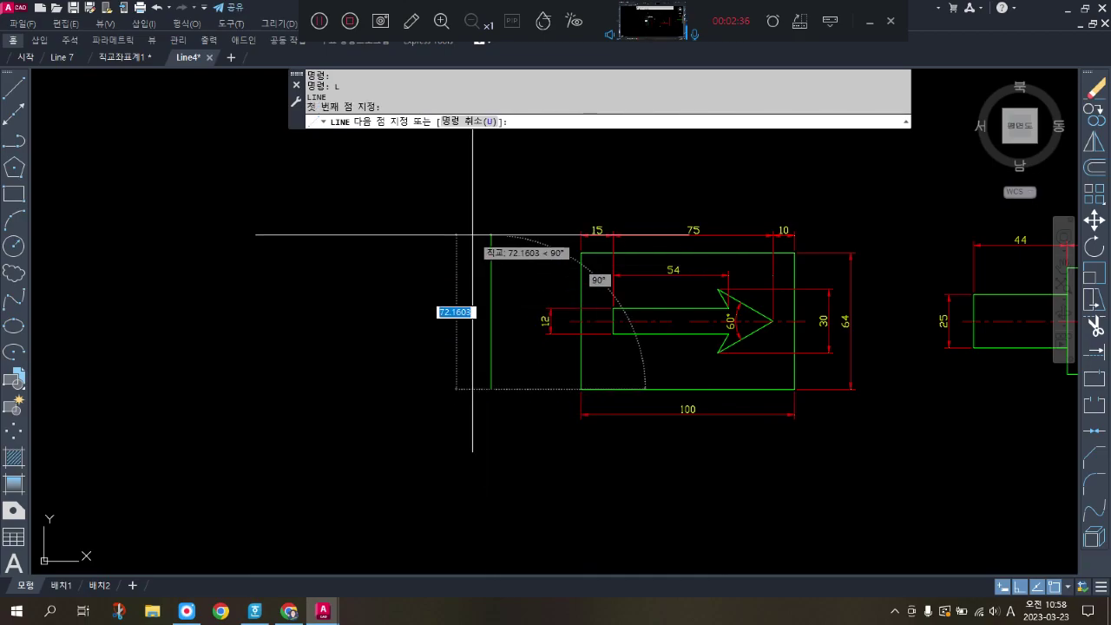
type("64")
key("Return")
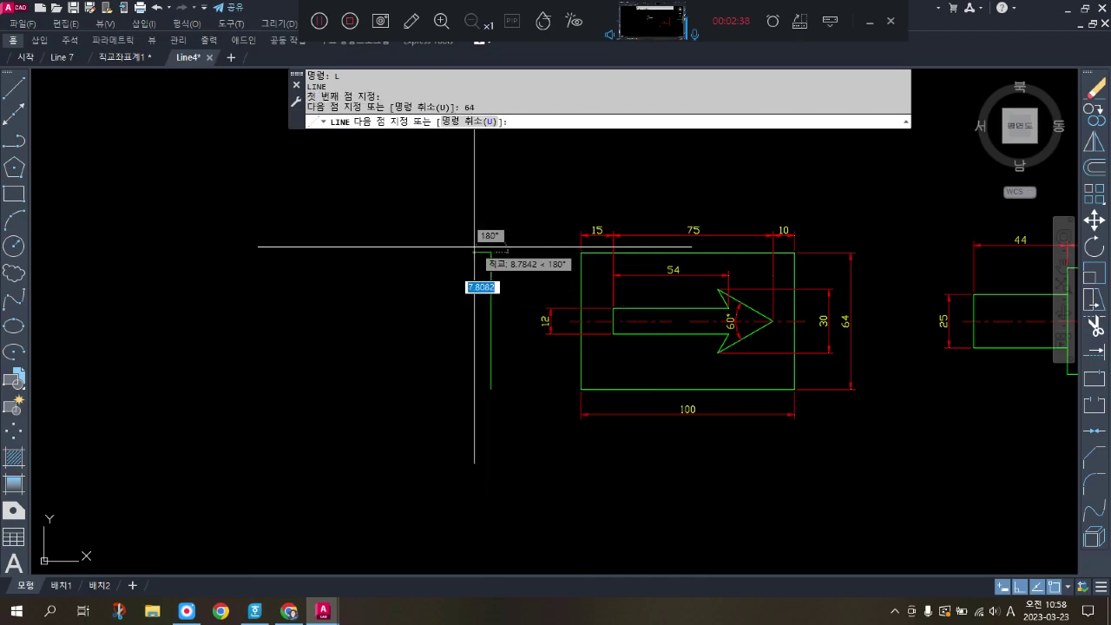
key("Return")
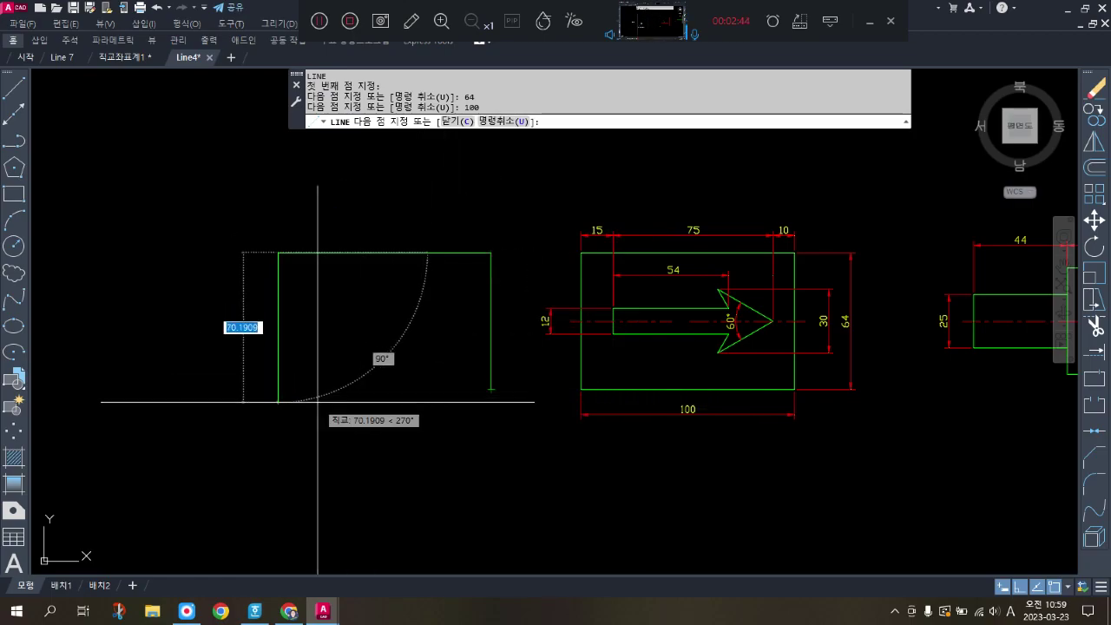
left_click(278, 389)
type("c")
key("Return")
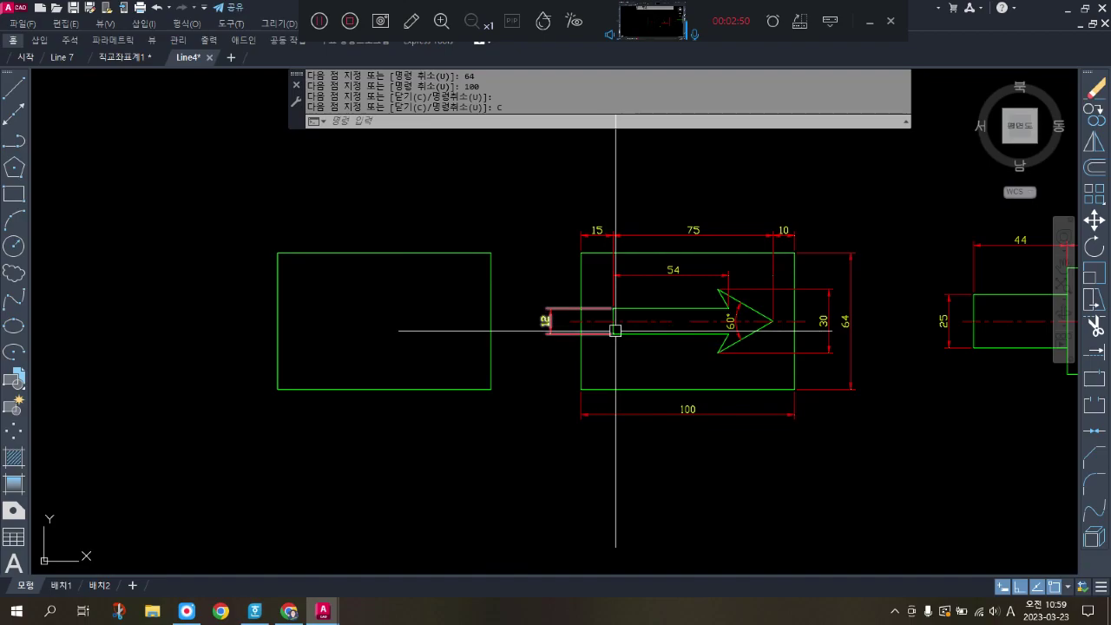
Draw the upper half of the arrow shaft from a point tracked 15 right of the new rectangle's left midpoint: 6 up, 54 right
scroll(614, 318, "up", 4)
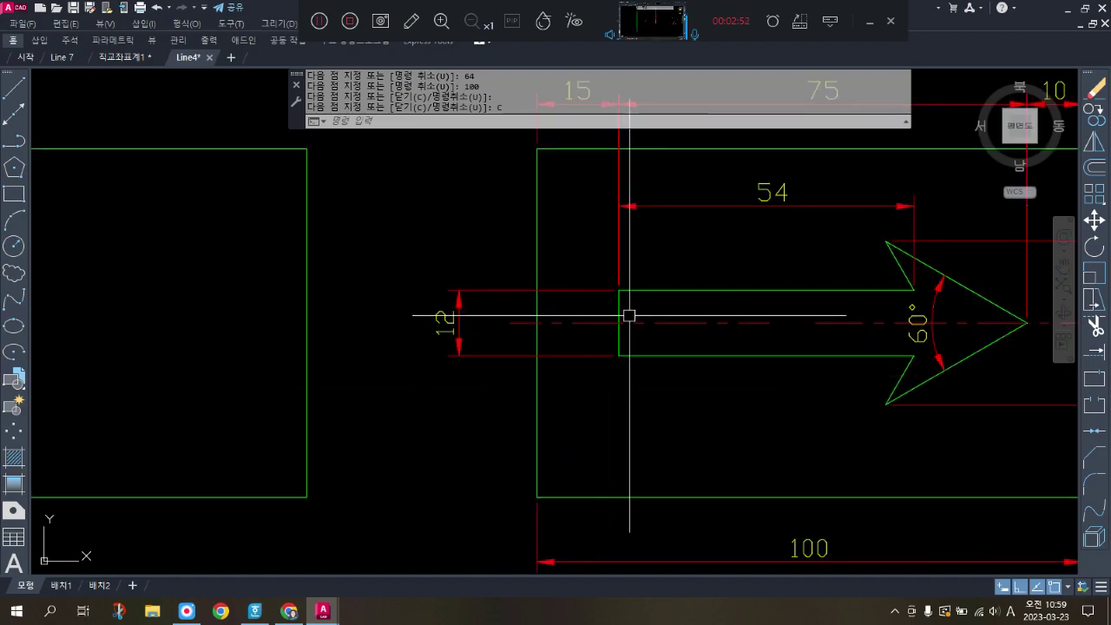
scroll(663, 297, "down", 4)
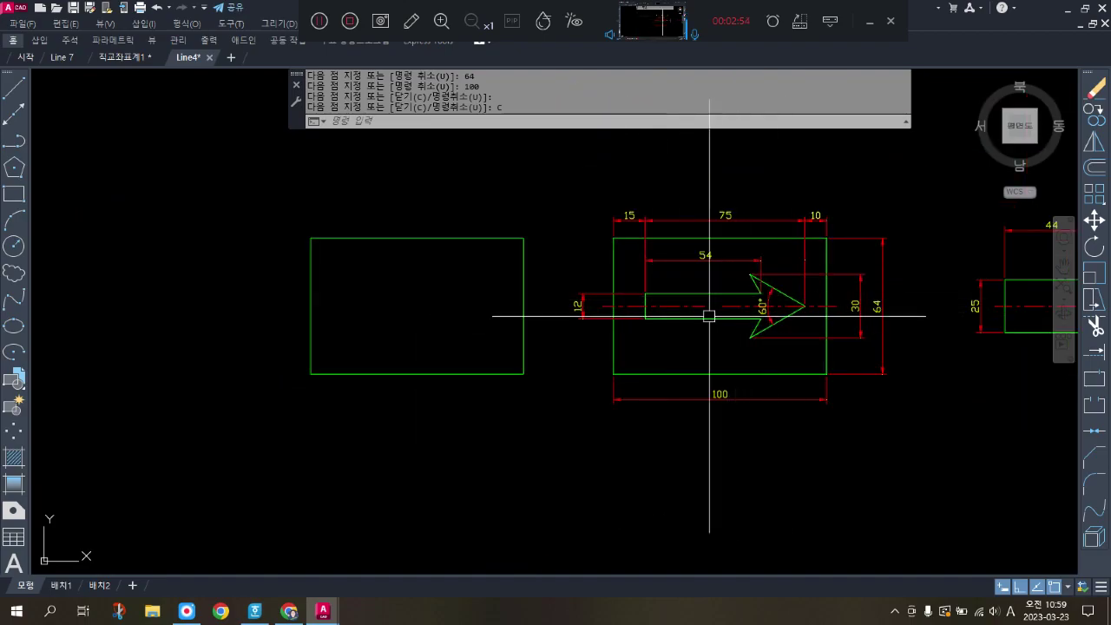
scroll(707, 309, "up", 2)
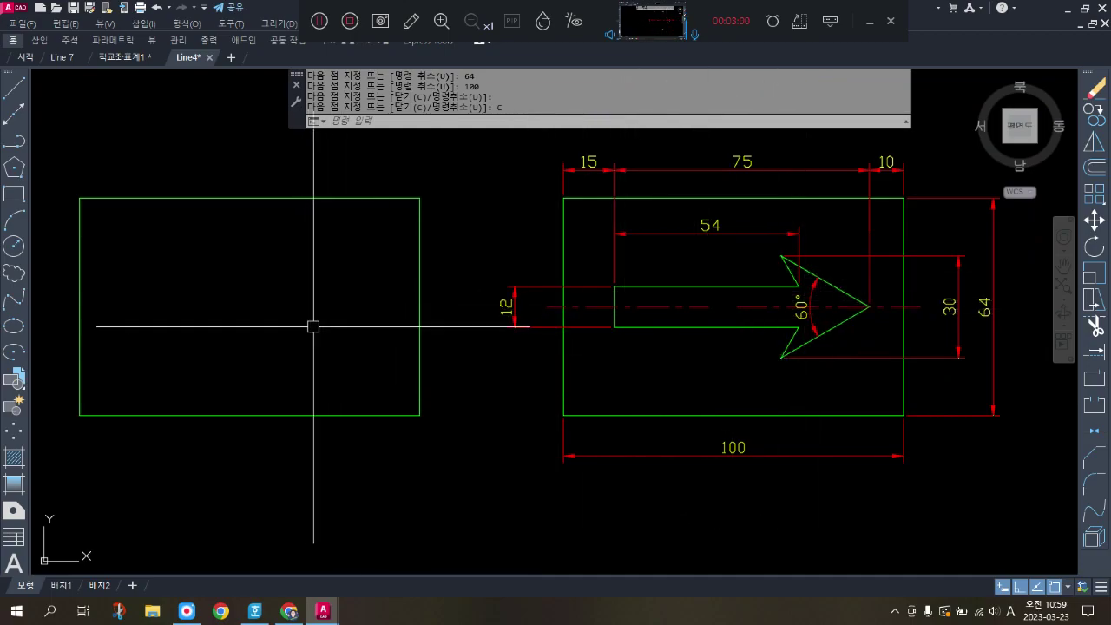
key("Return")
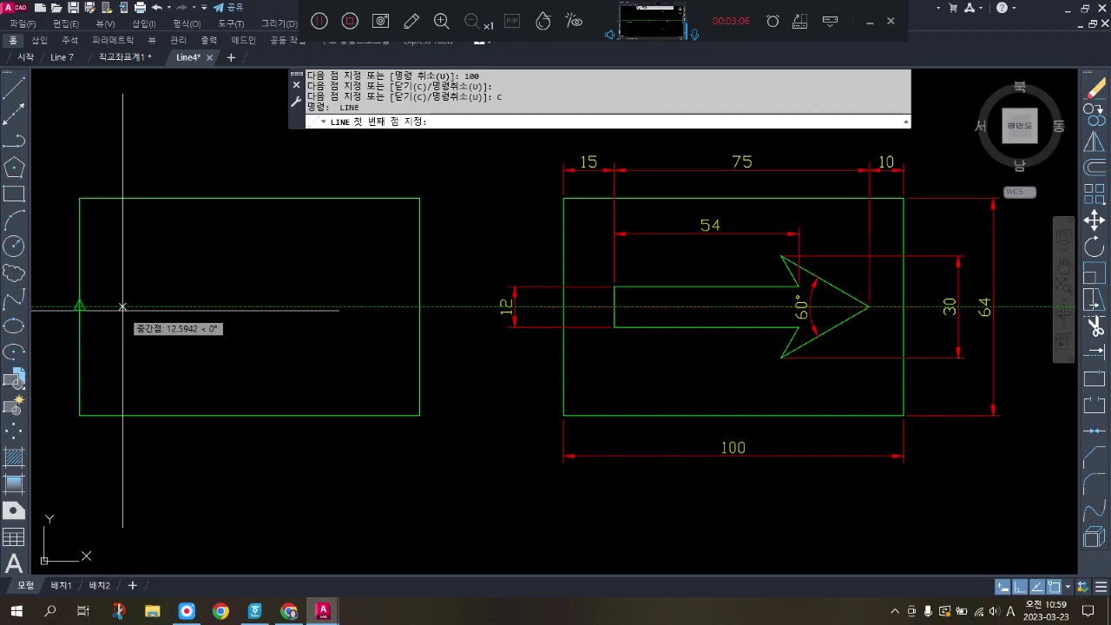
key("Return")
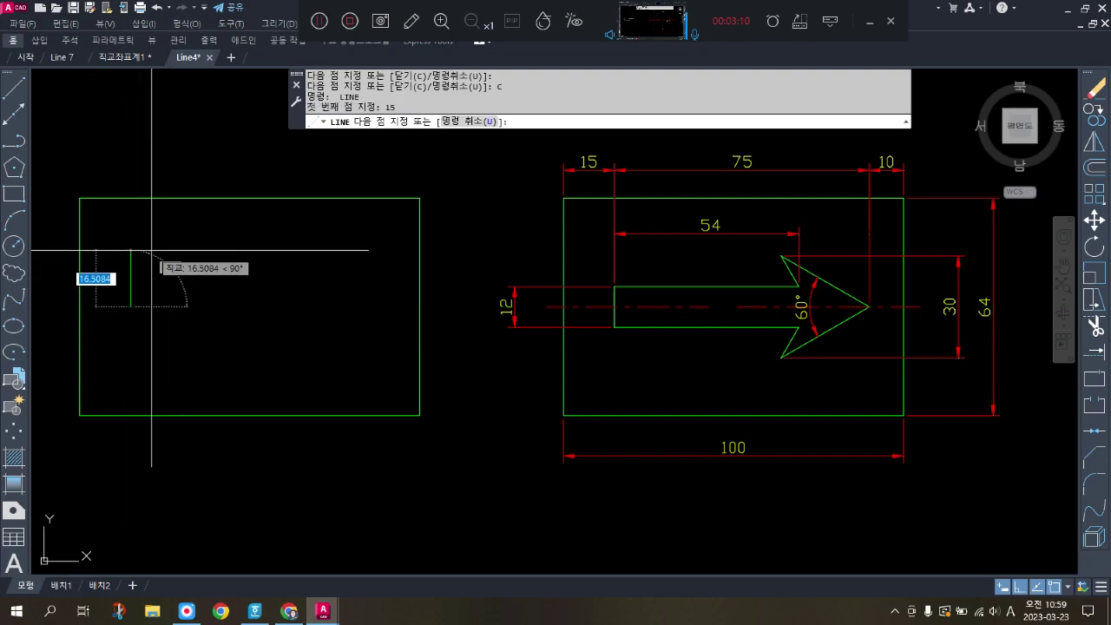
type("6")
key("Return")
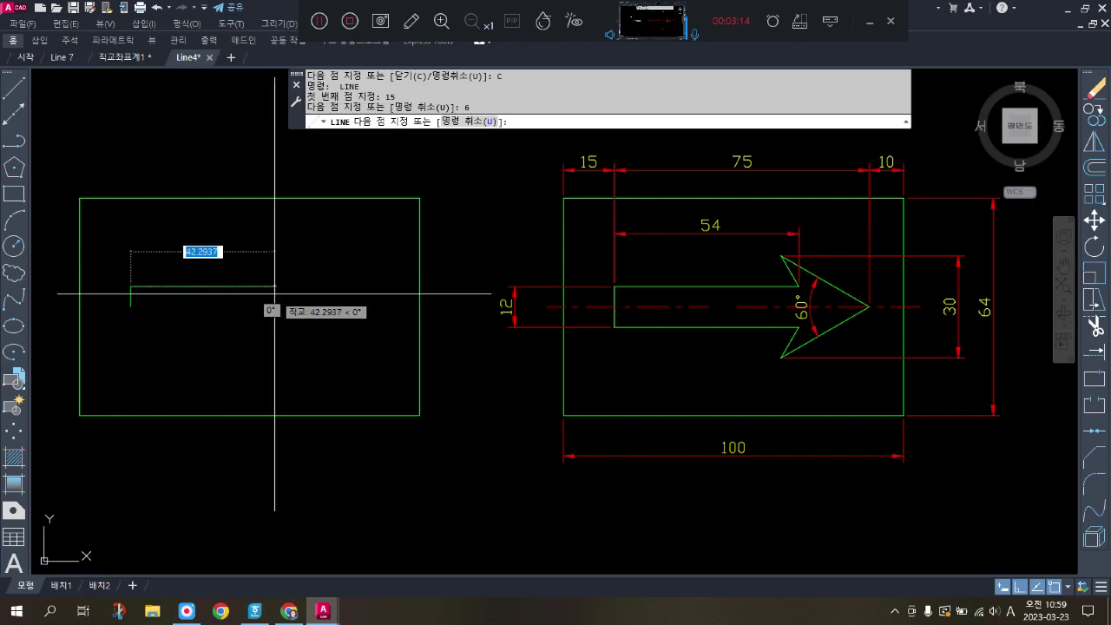
key("Return")
key("Return")
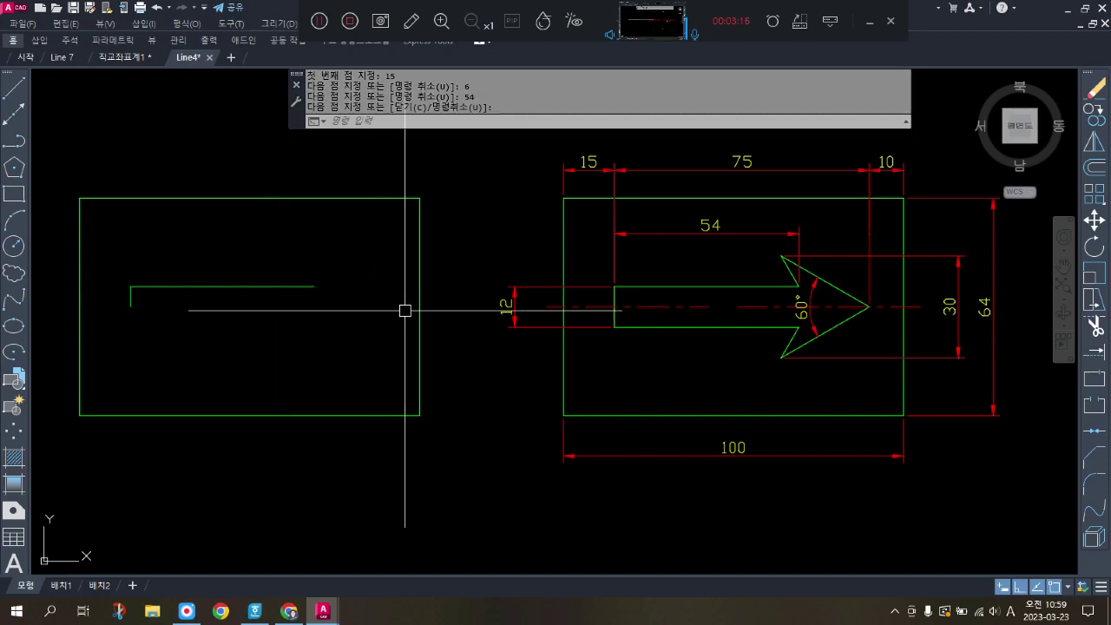
left_click(689, 288)
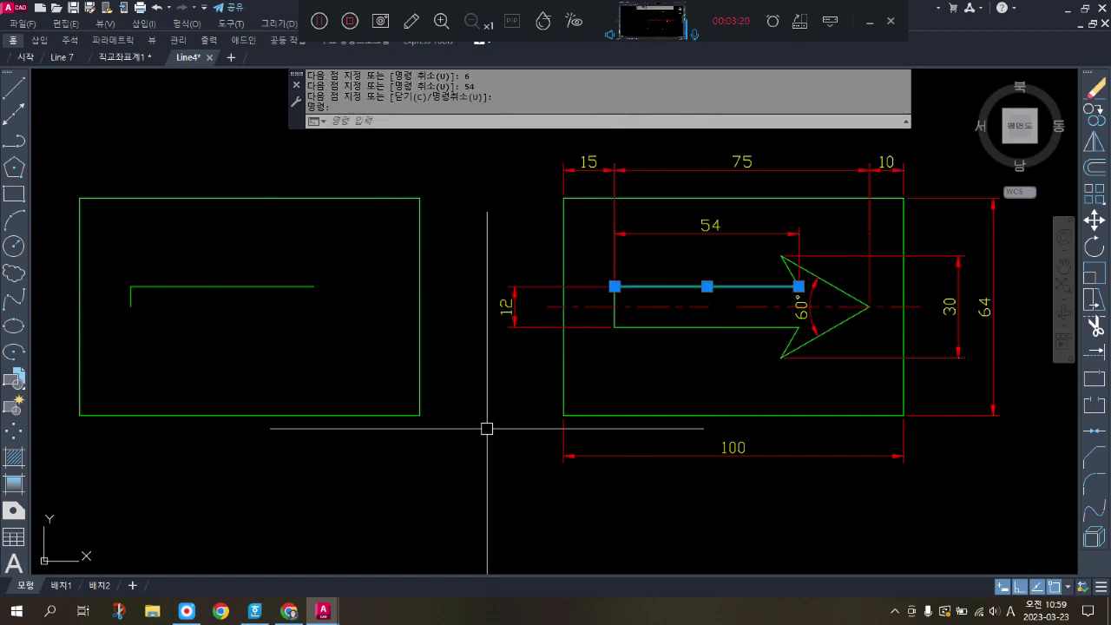
key("Return")
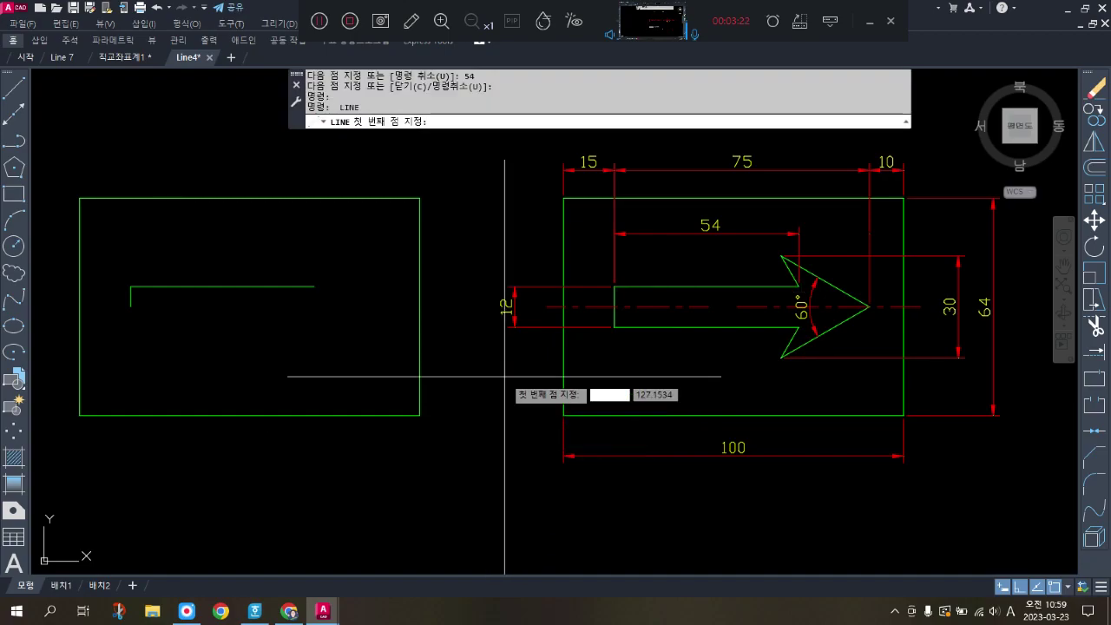
key("Escape")
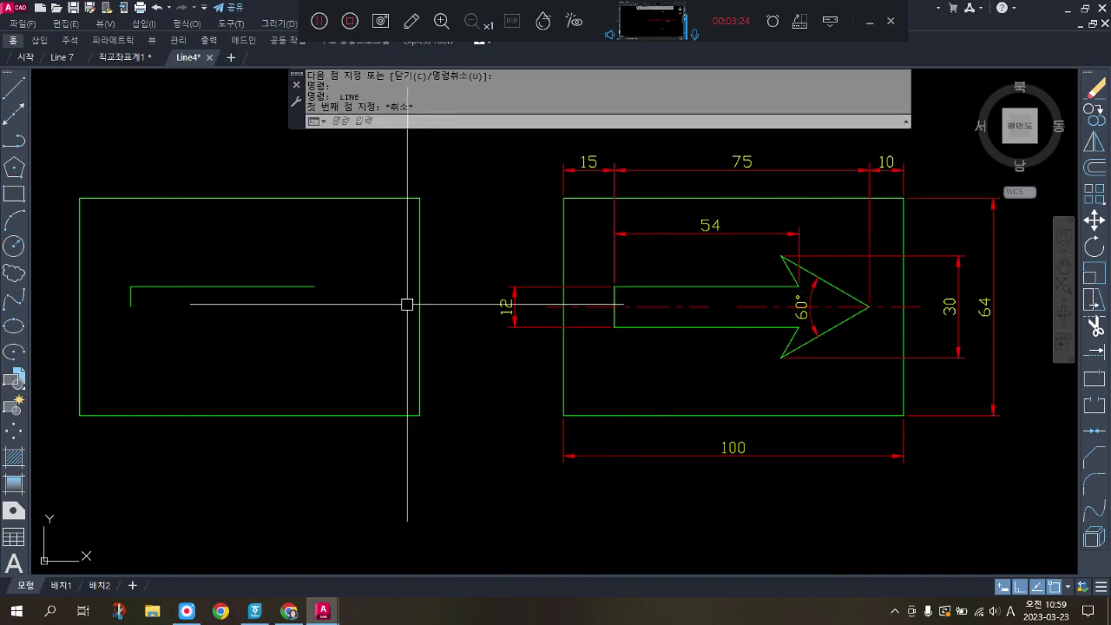
Turn Ortho off and stretch the outer end of the reference arrowhead's upper edge up and left, along the edge's own direction
left_click(848, 294)
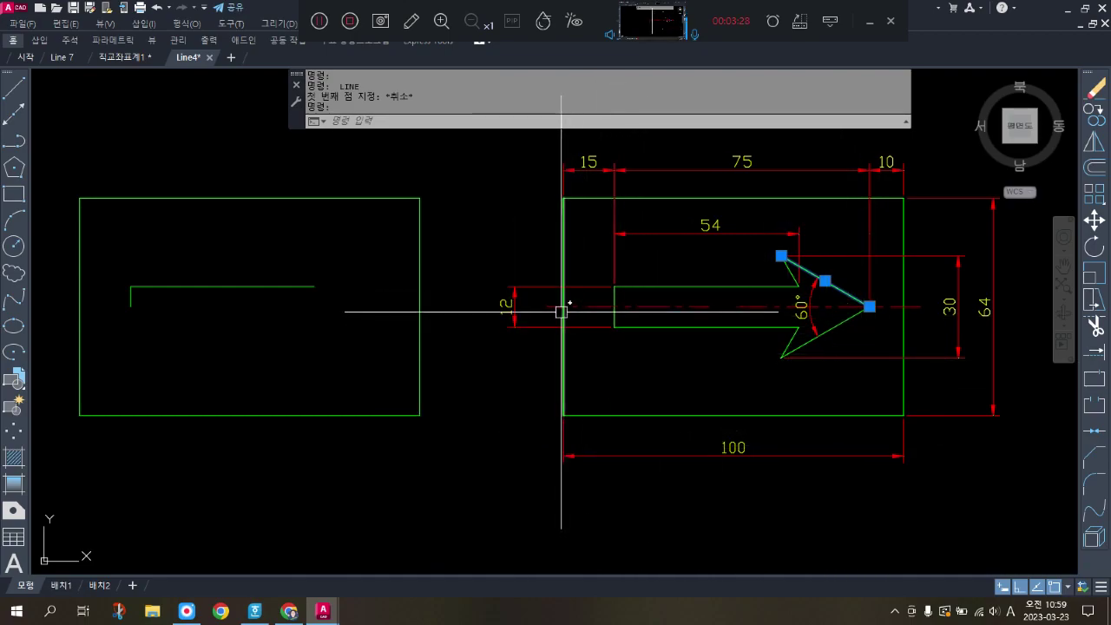
left_click(560, 261)
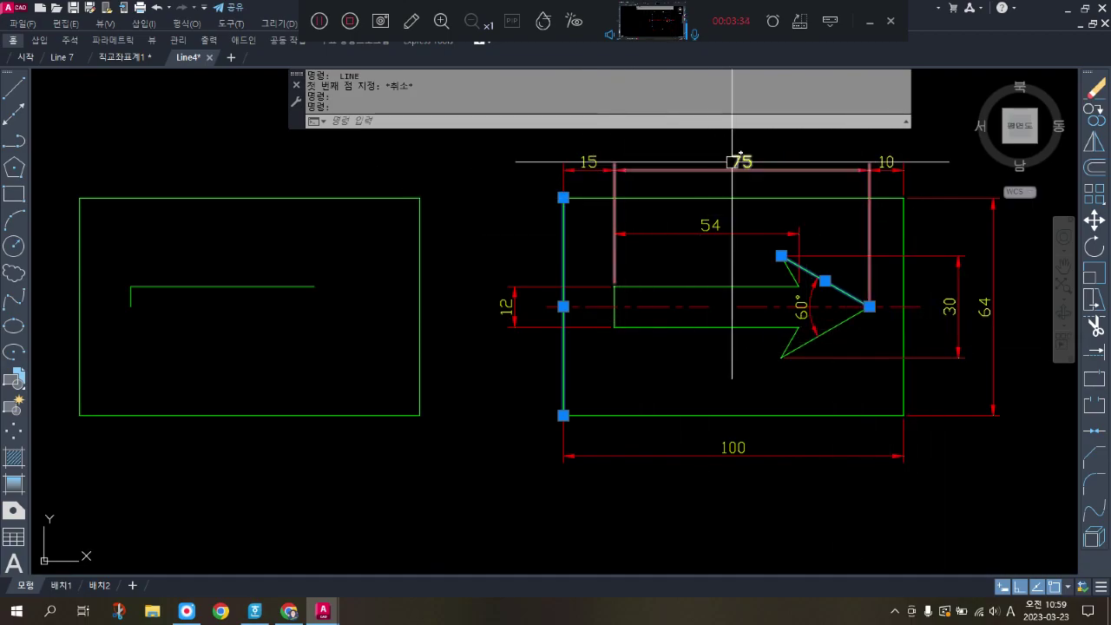
left_click(781, 256)
left_click(787, 255)
left_click(781, 256)
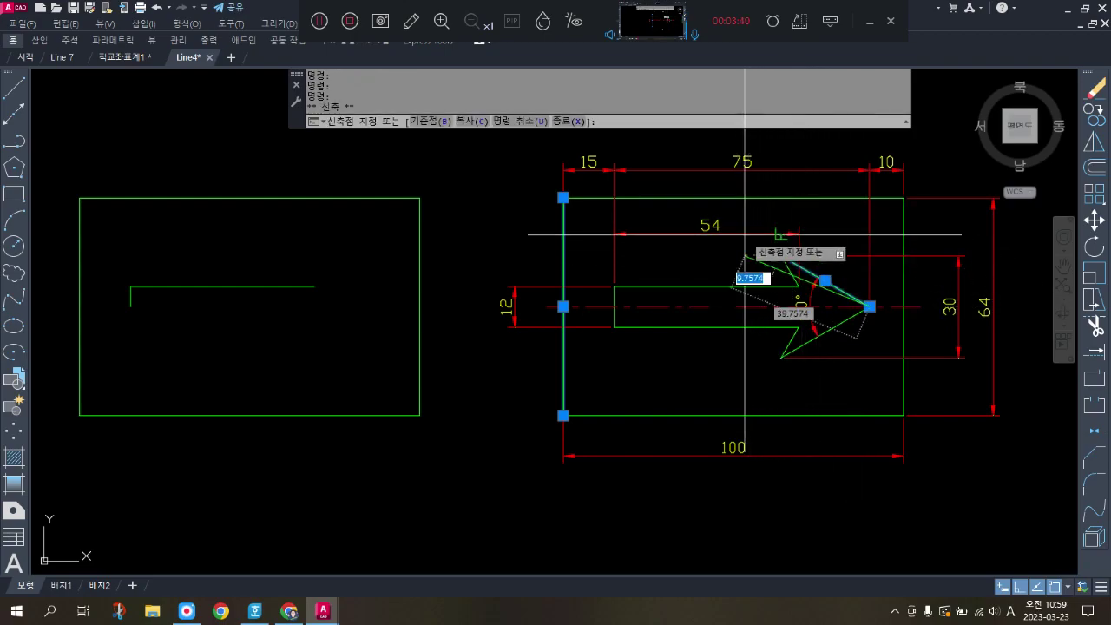
key("F8")
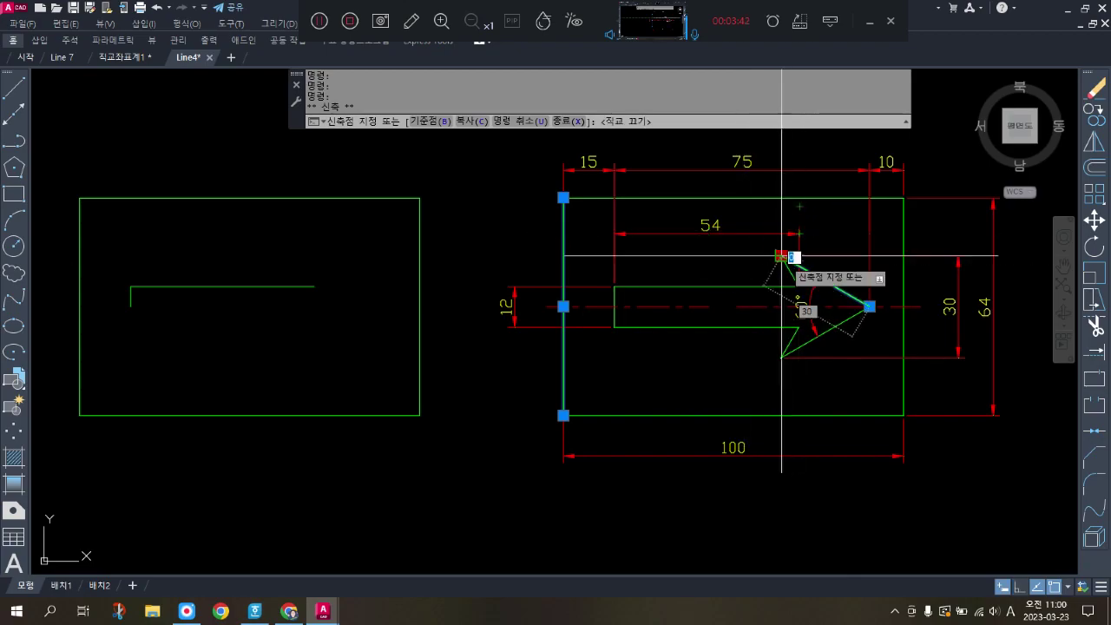
left_click(743, 233)
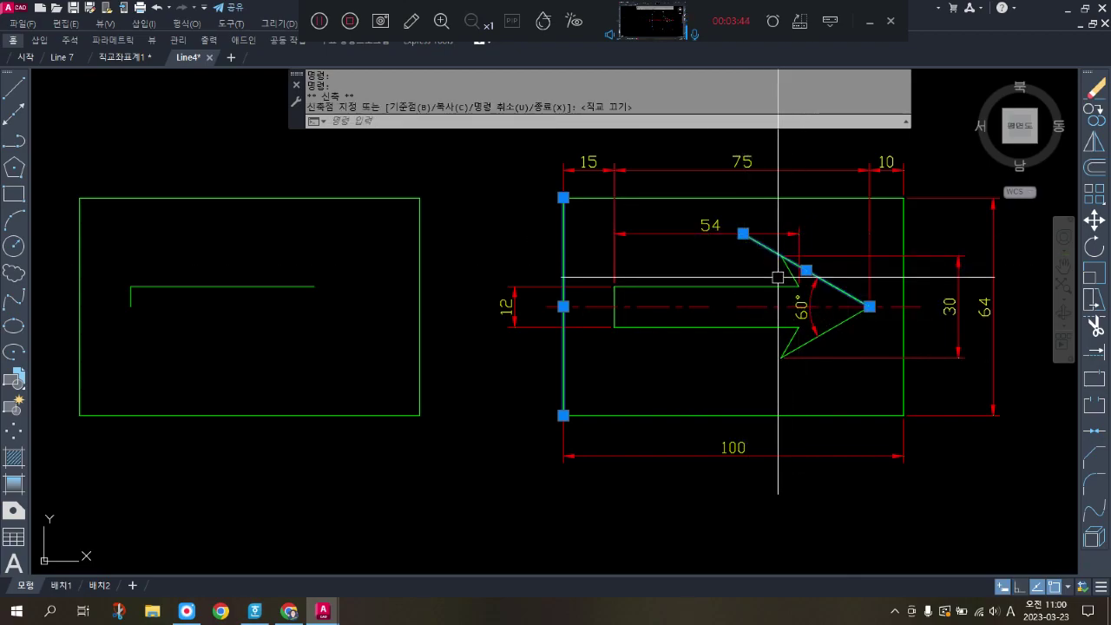
key("Escape")
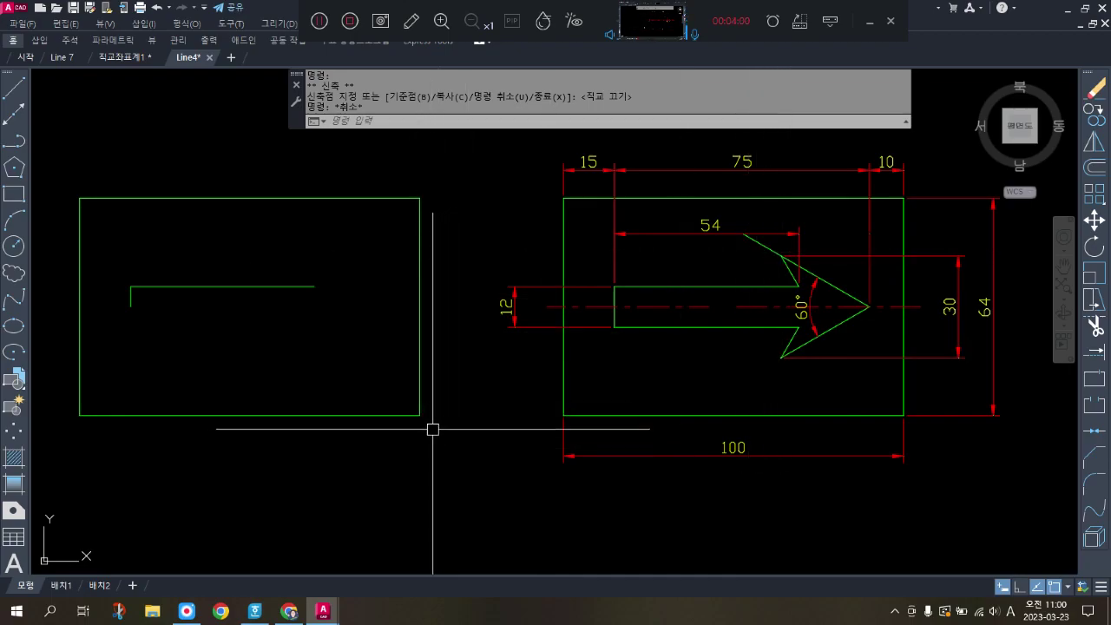
Draw the upper arrowhead edge with Line from a point tracked 90 right of the rectangle's left midpoint, at 150°, about 37 long
right_click(489, 422)
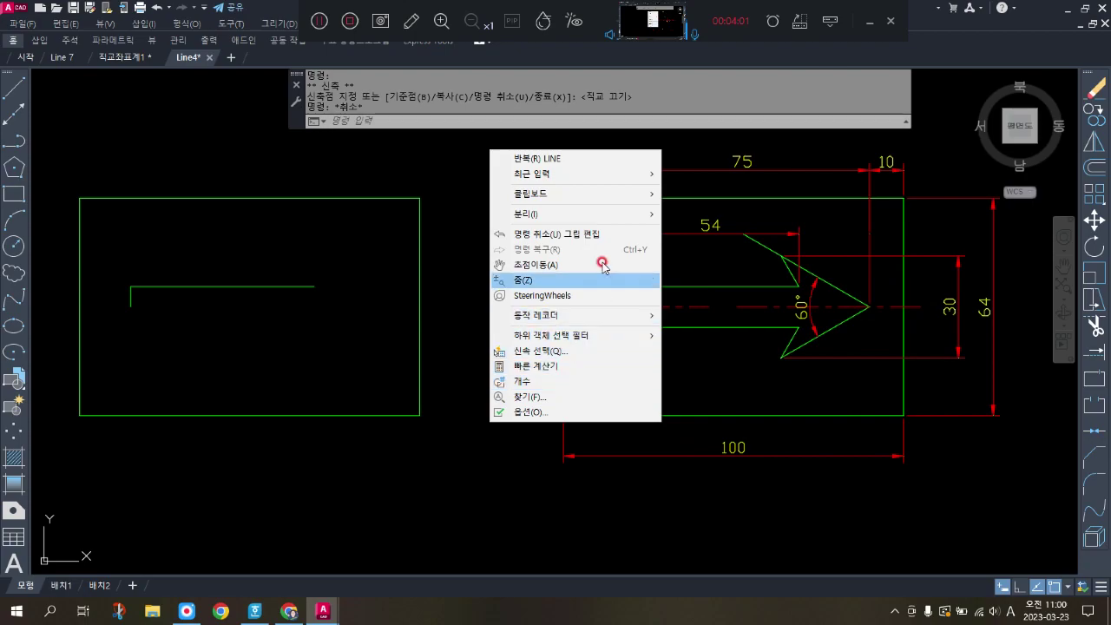
left_click(623, 159)
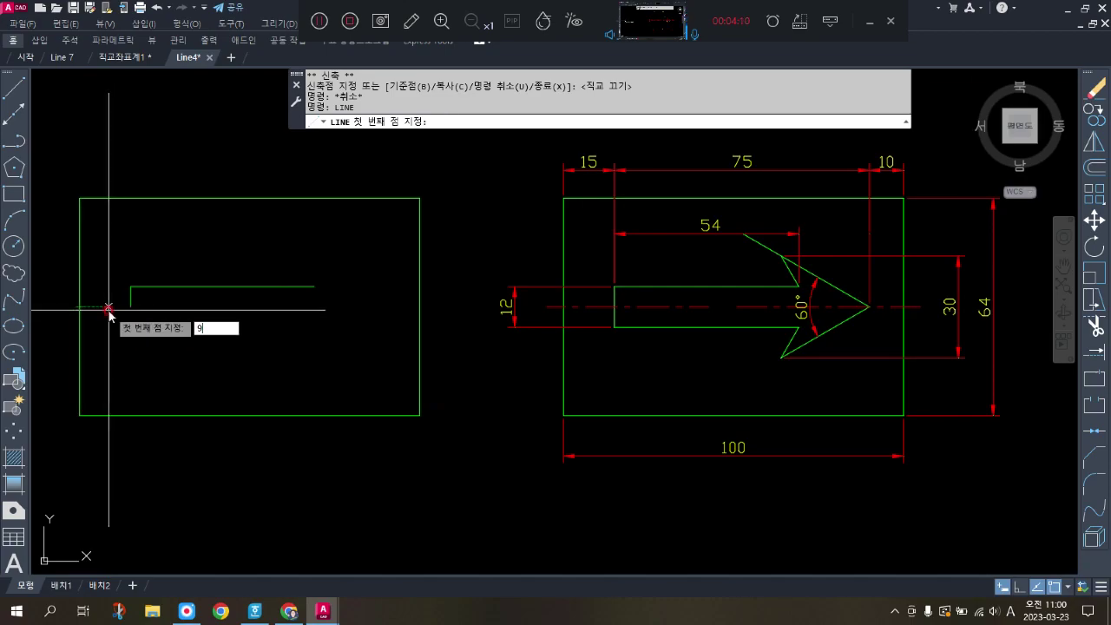
type("90")
key("Return")
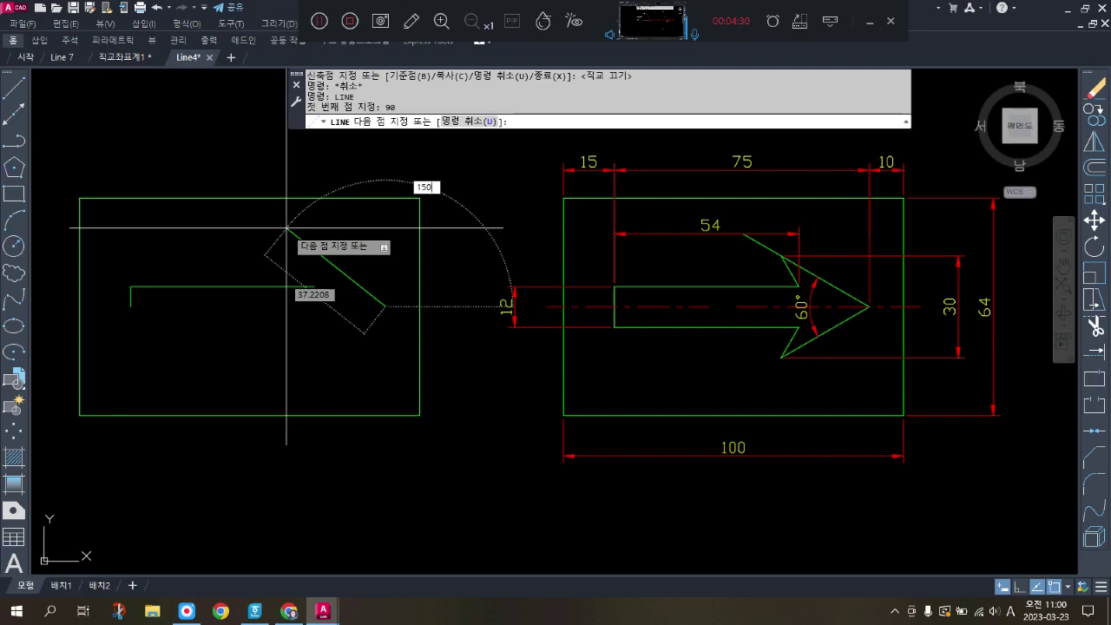
key("Return")
key("Return")
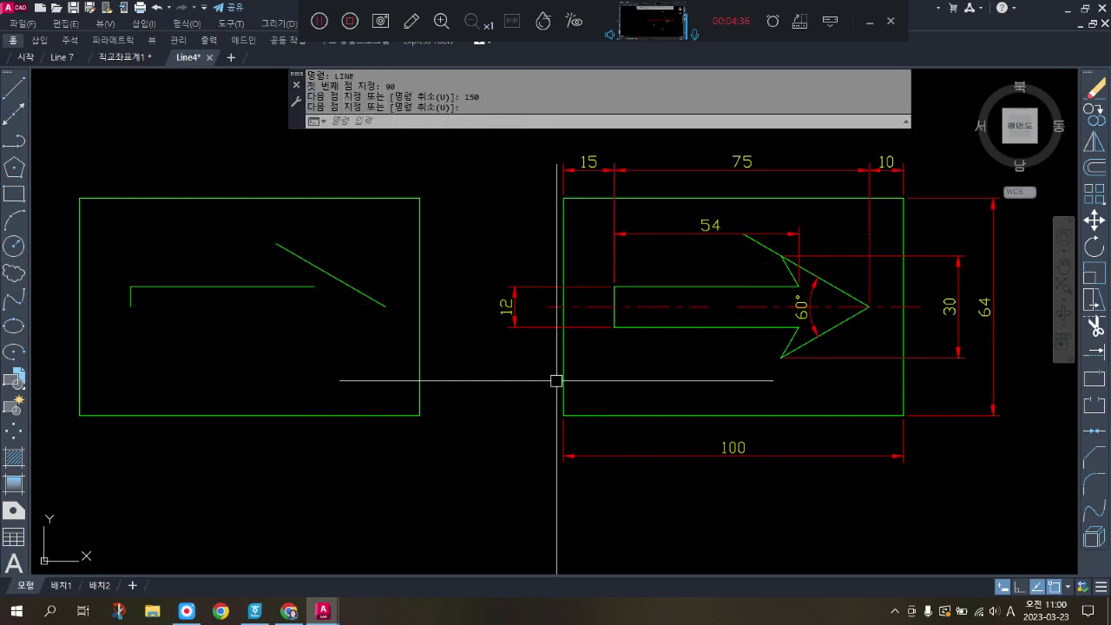
Turn Ortho on and draw a horizontal line leftward from a point tracked 15 above the arrow tip, past the slanted edge
key("F8")
right_click(454, 226)
left_click(519, 235)
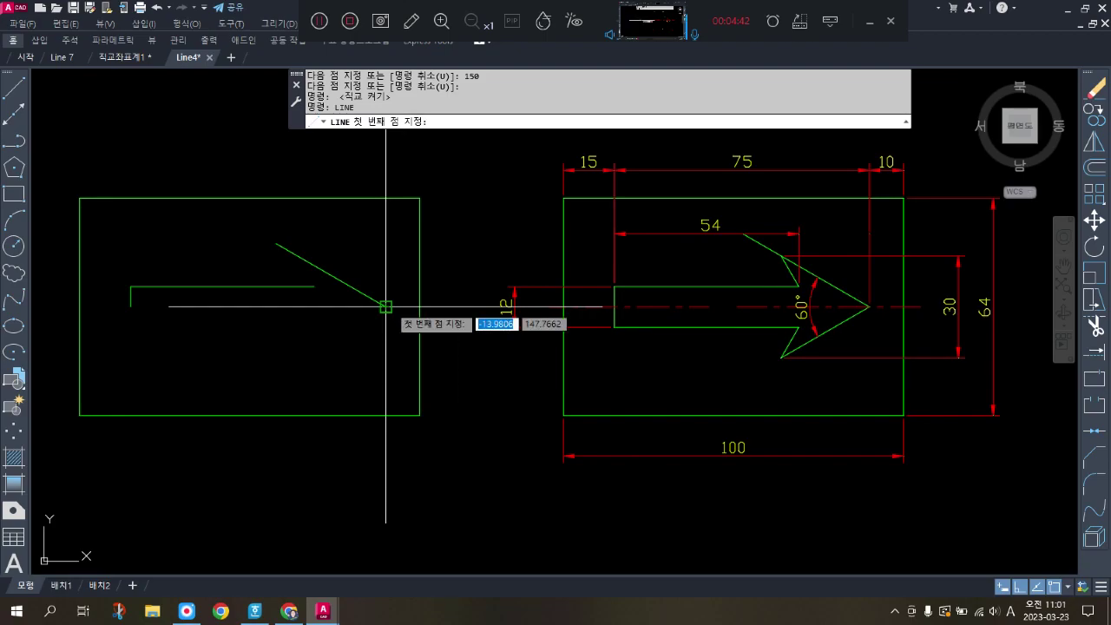
left_click(385, 256)
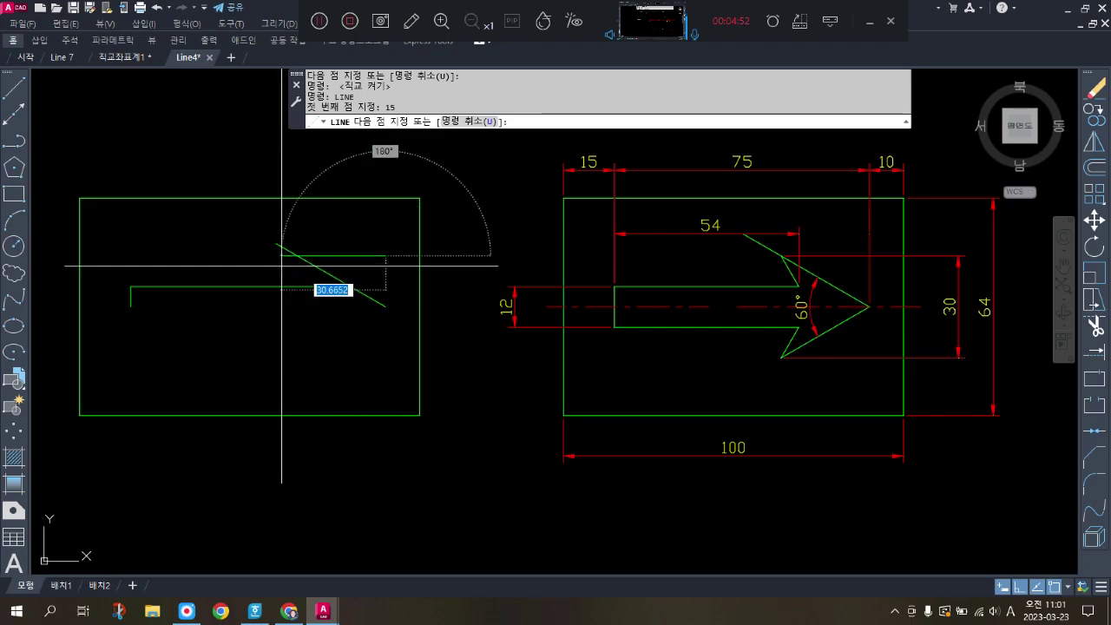
left_click(236, 256)
key("Return")
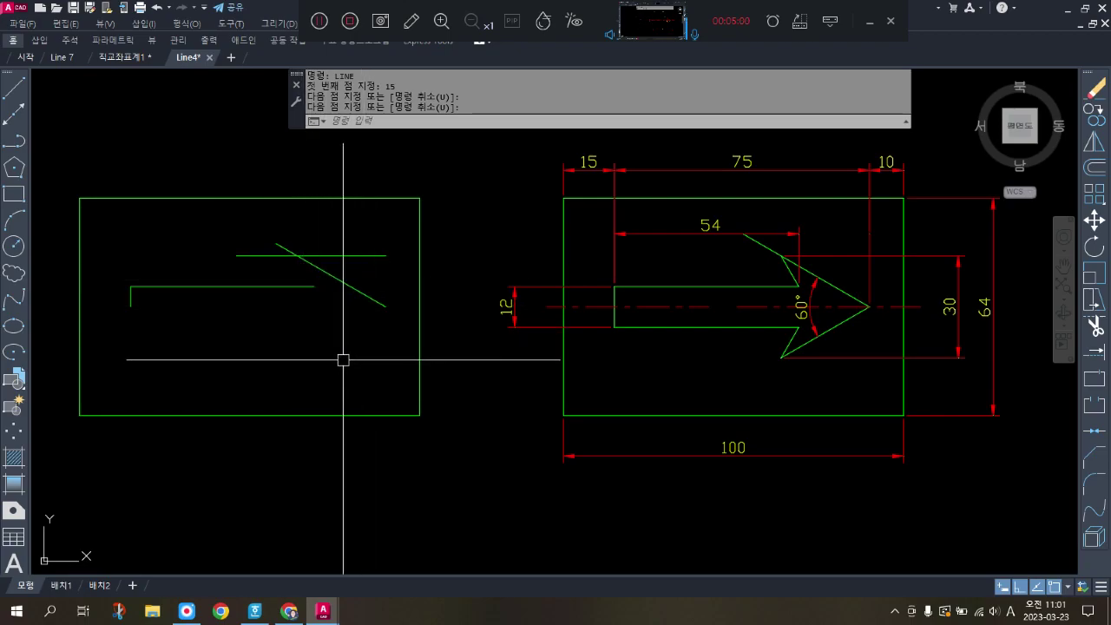
Draw the upper barb line from the crossing of the slanted edge and the horizontal guide to the right end of the shaft line
key("Return")
scroll(252, 321, "up", 3)
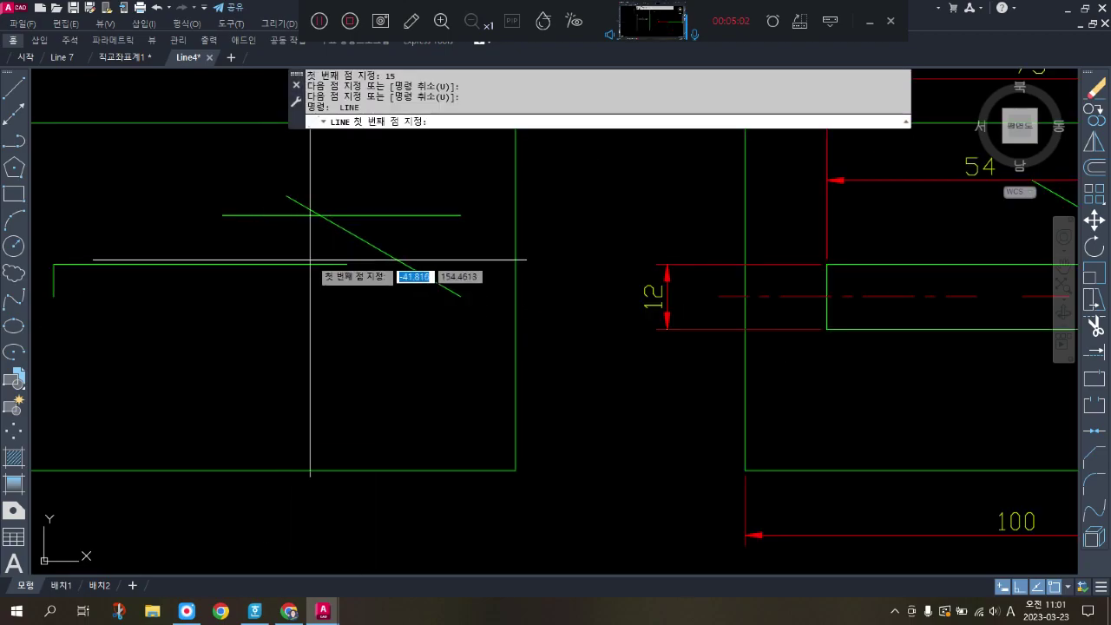
left_click(321, 214)
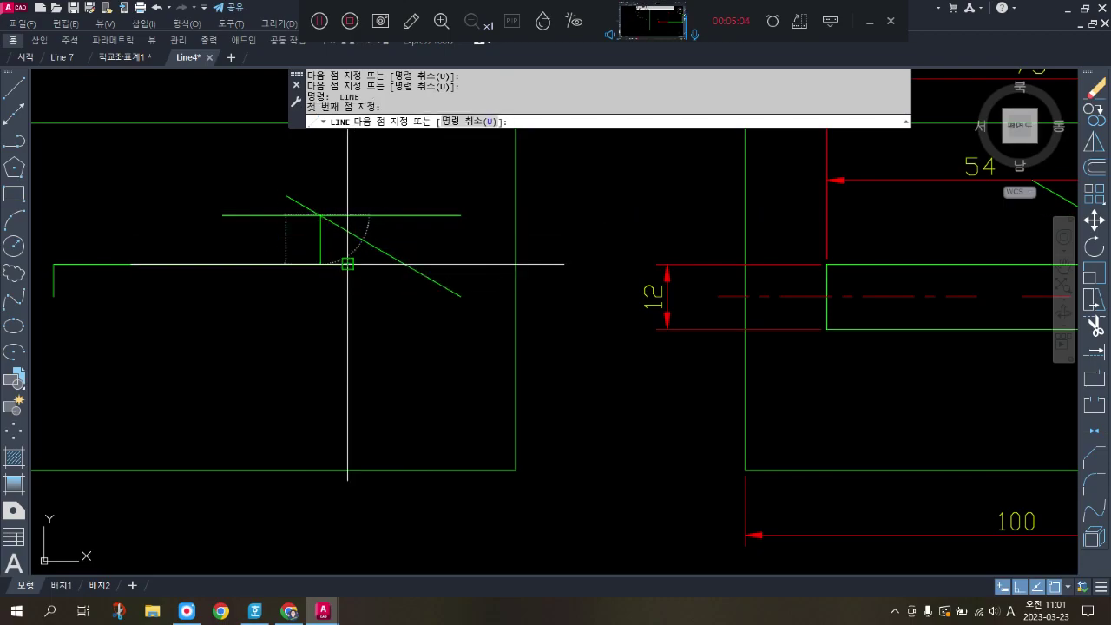
left_click(347, 264)
key("Return")
scroll(387, 271, "down", 2)
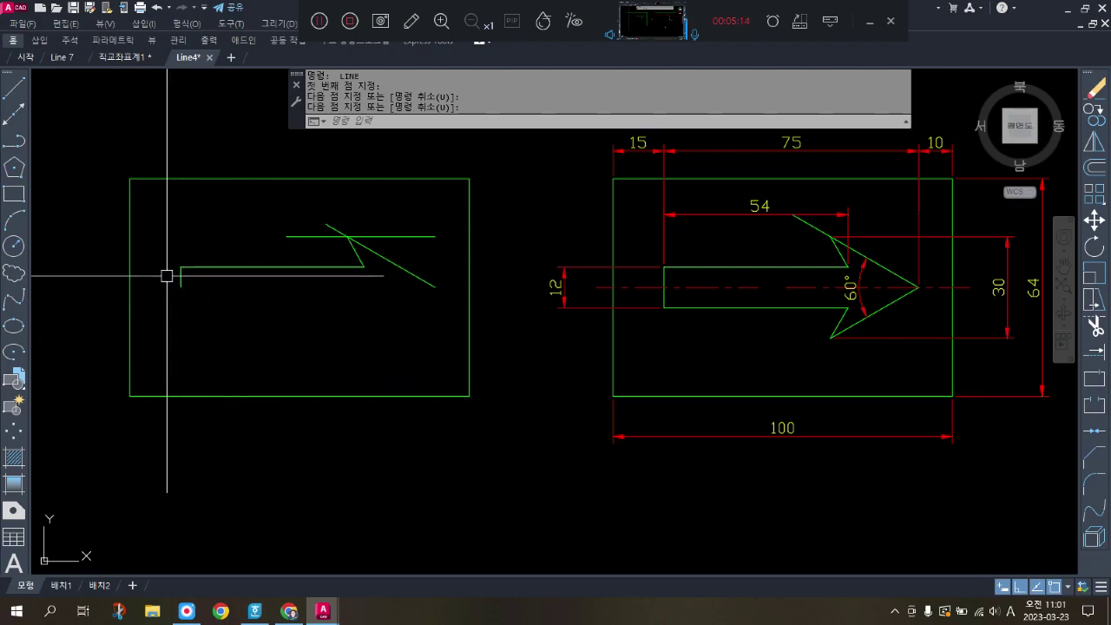
Stretch the lower end of the shaft's short vertical end line 6 downward
scroll(171, 290, "up", 2)
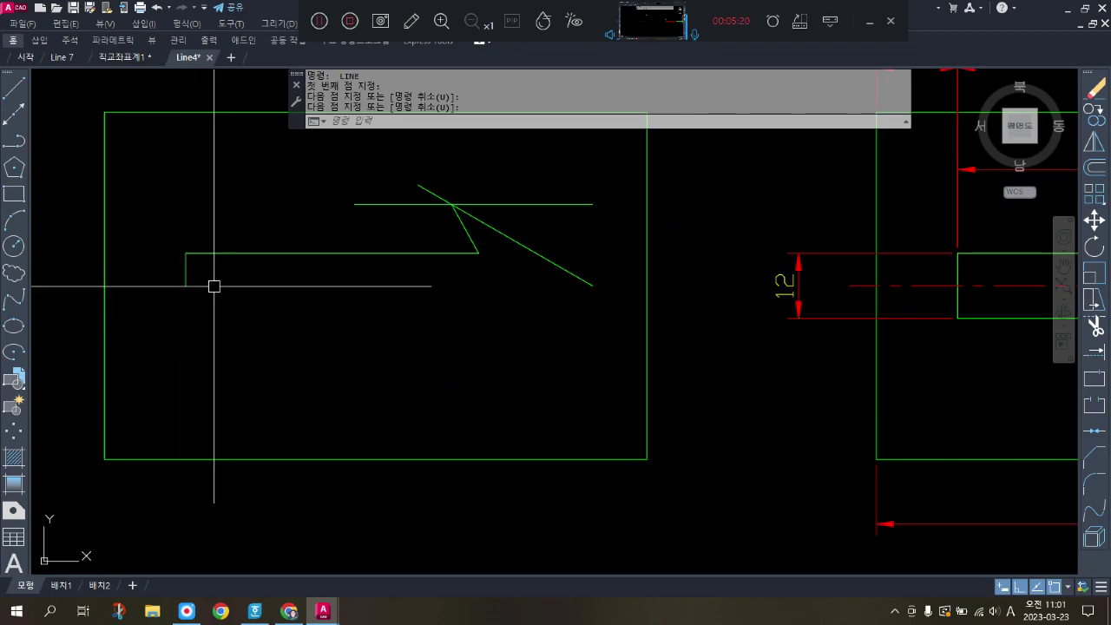
key("Escape")
left_click(188, 264)
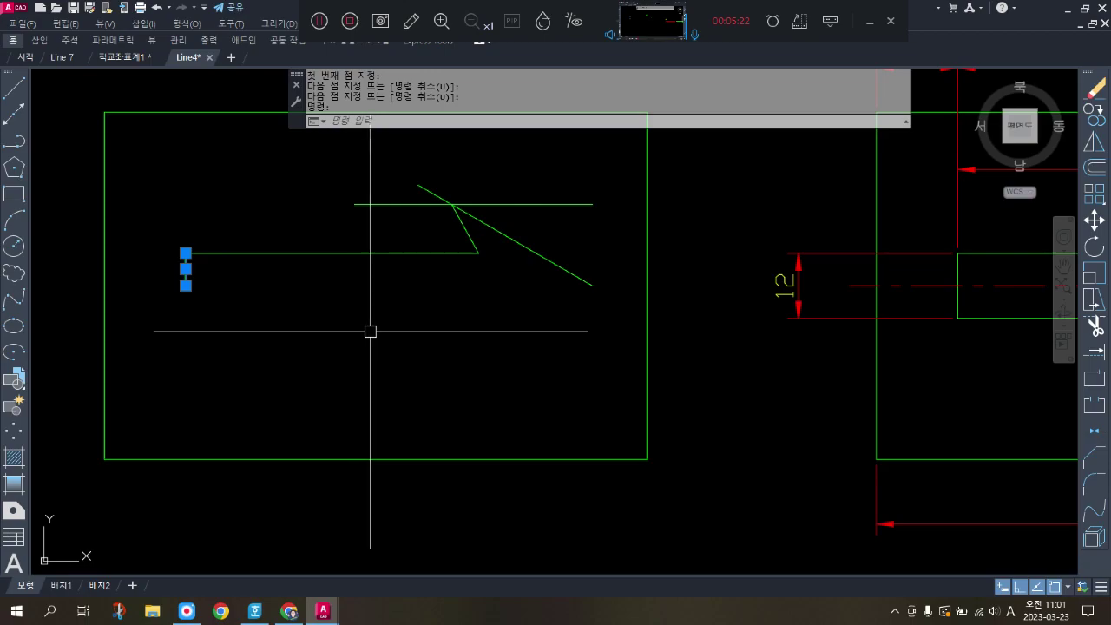
middle_click_drag(379, 327, 540, 340)
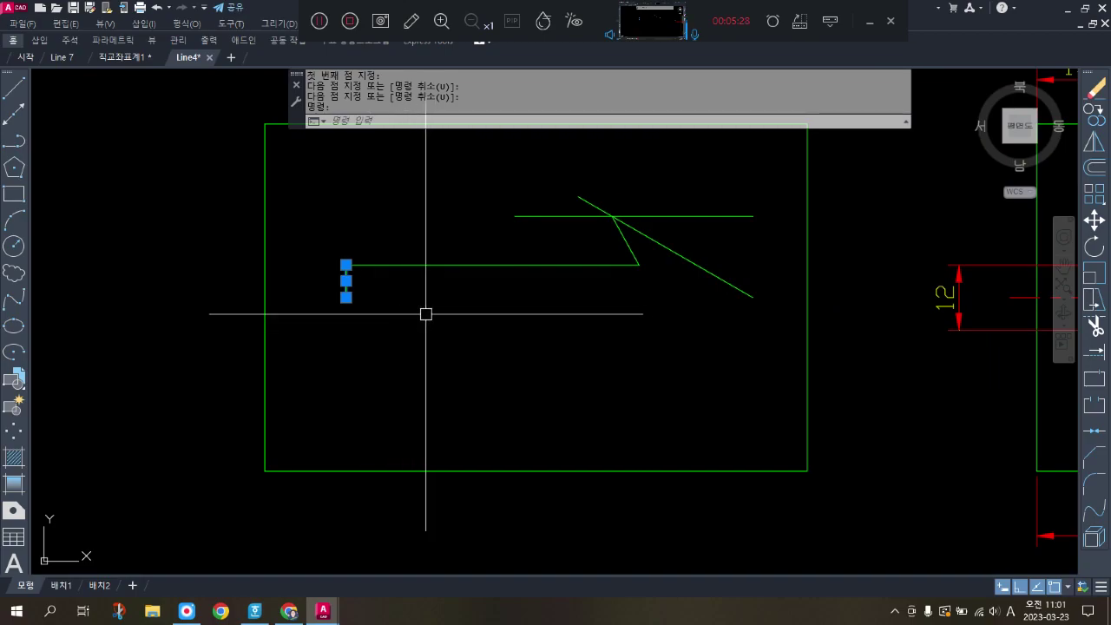
left_click(345, 297)
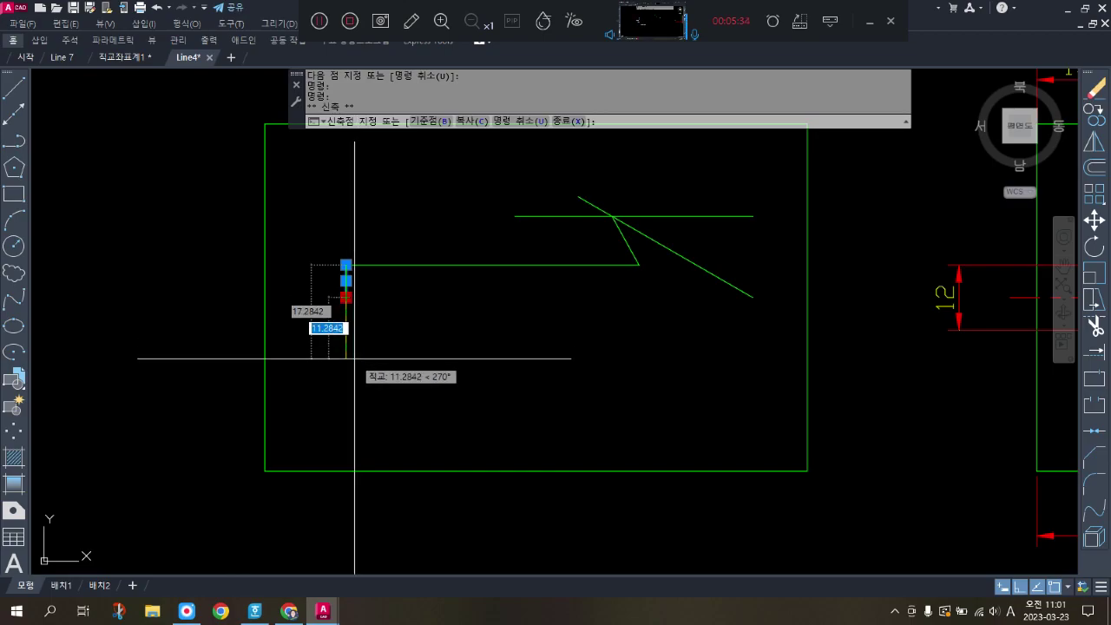
scroll(354, 358, "up", 2)
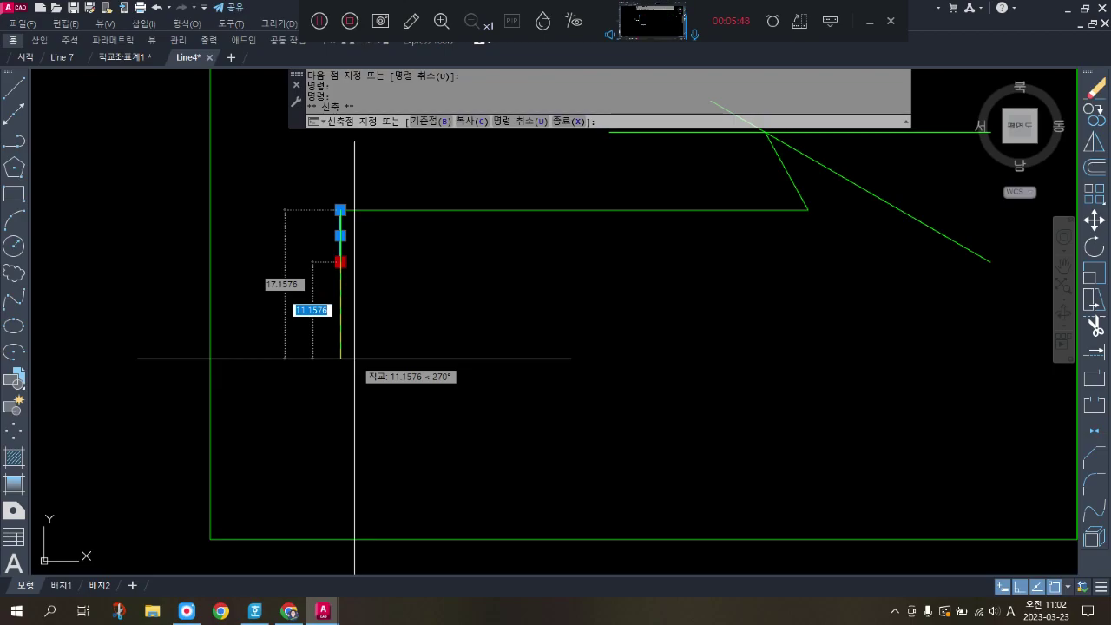
type("6")
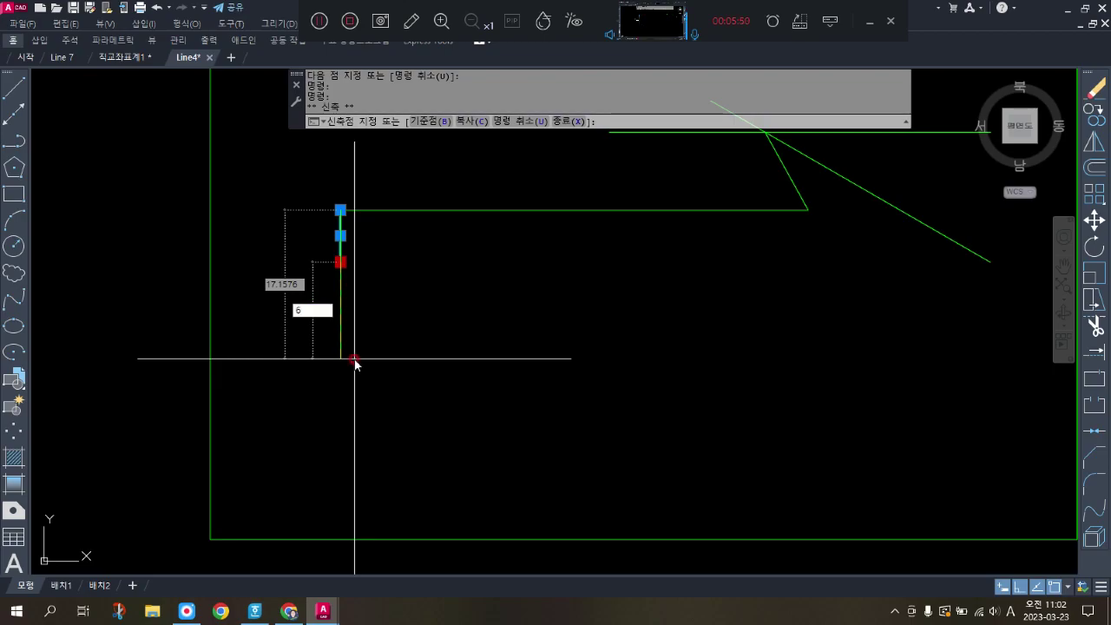
key("Return")
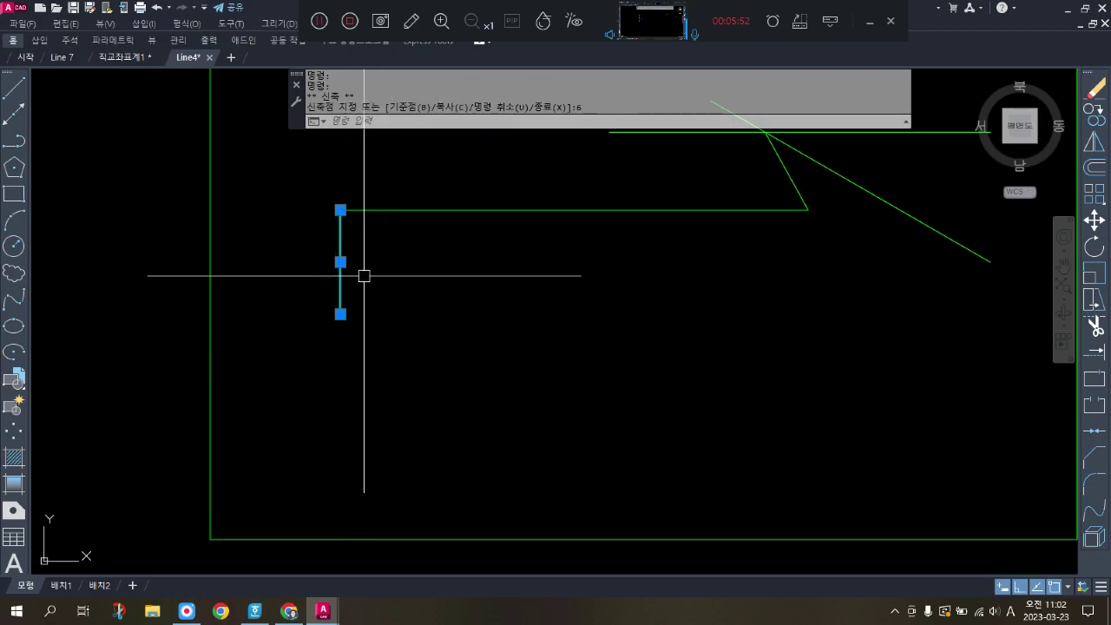
Stretch the lower end of the shaft's vertical end line to an overall length of 20
left_click(340, 313)
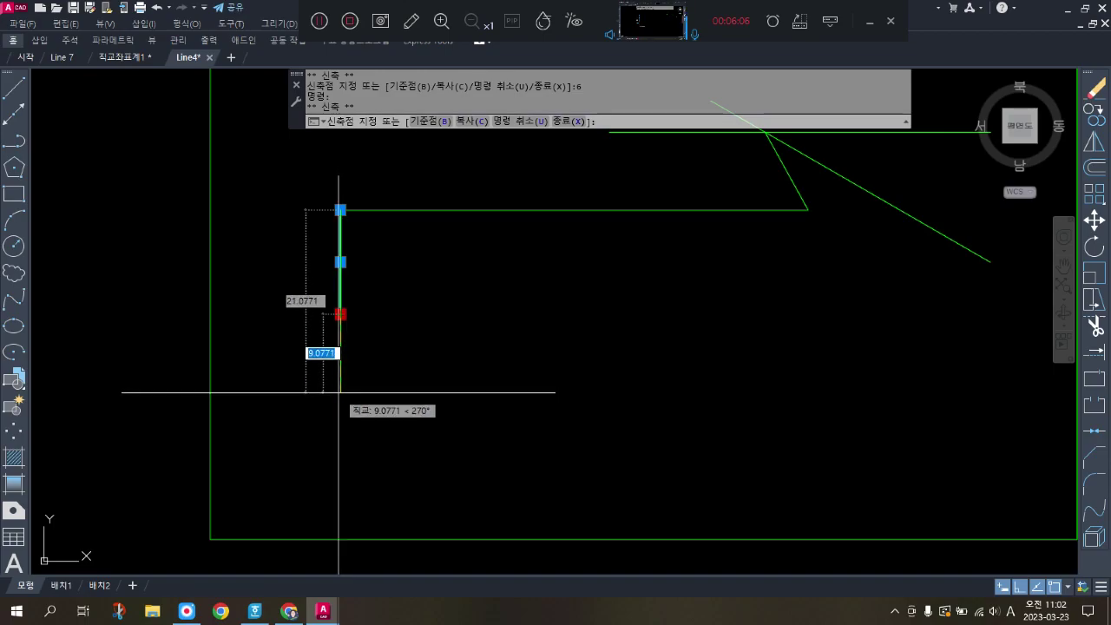
key("Tab")
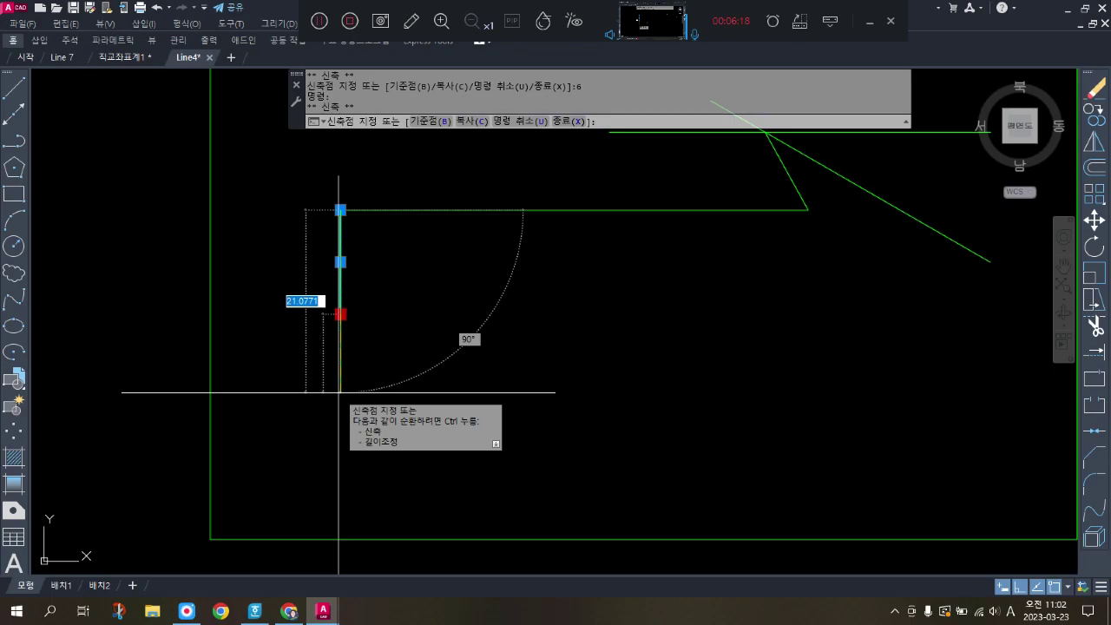
key("Return")
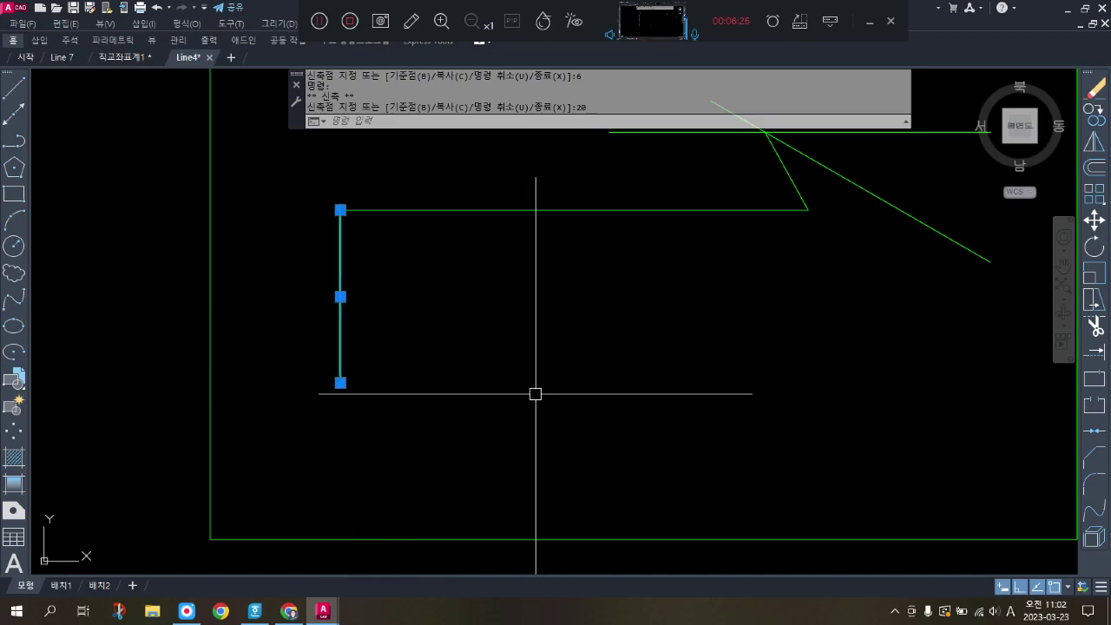
Draw a circle of radius 10 inside the rectangle, below the shaft line
left_click(16, 245)
left_click(608, 393)
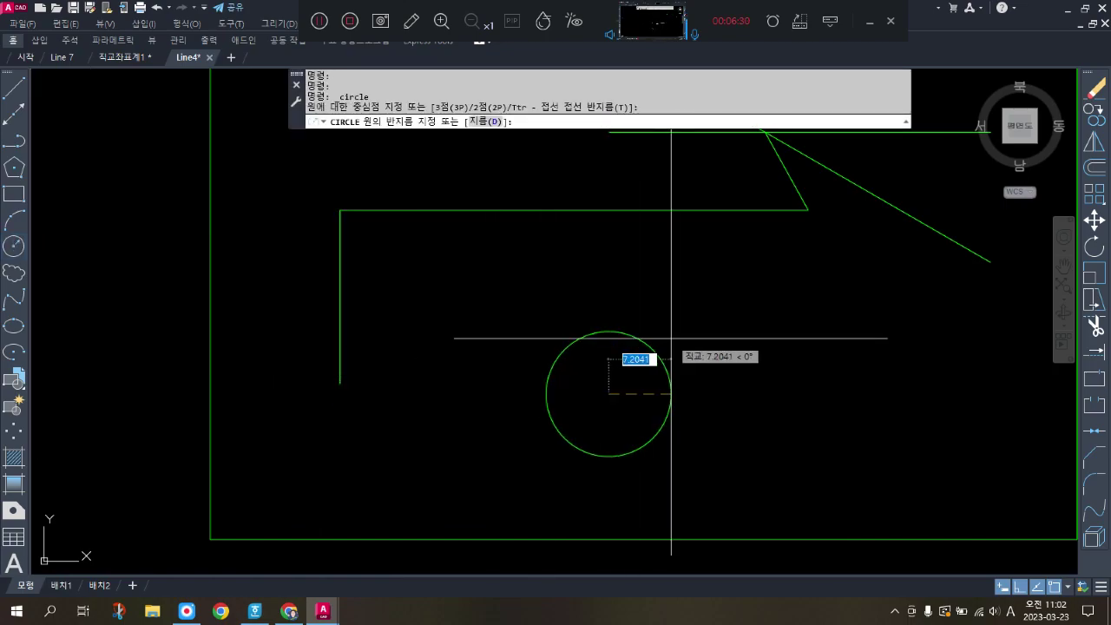
type("10")
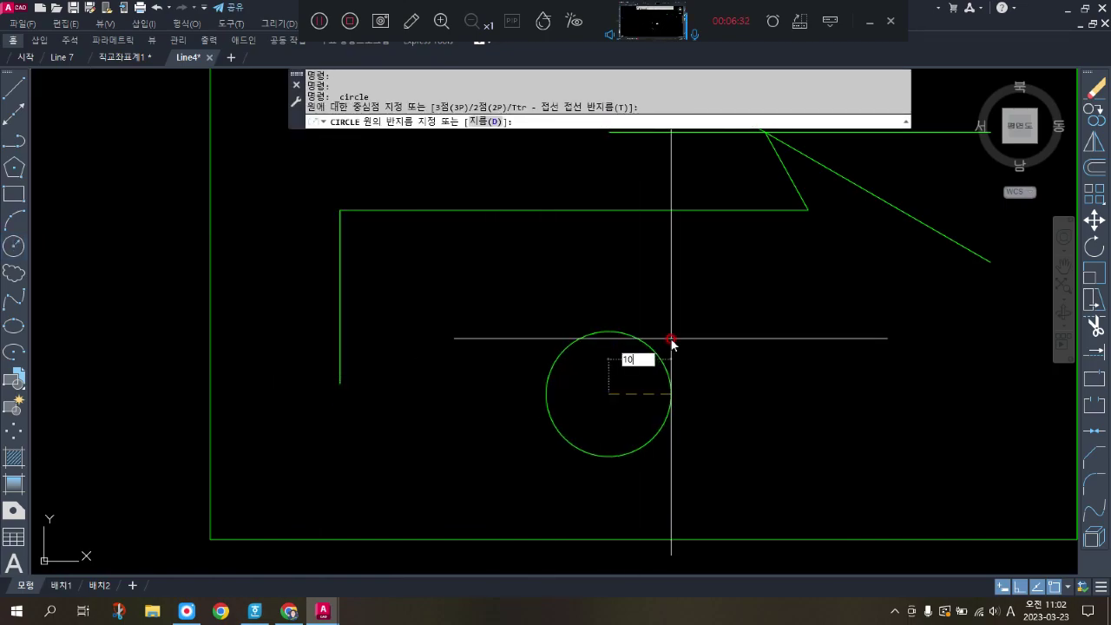
key("Return")
Stretch the circle to a radius of 20 by its right quadrant, and erase the circle
left_click(670, 338)
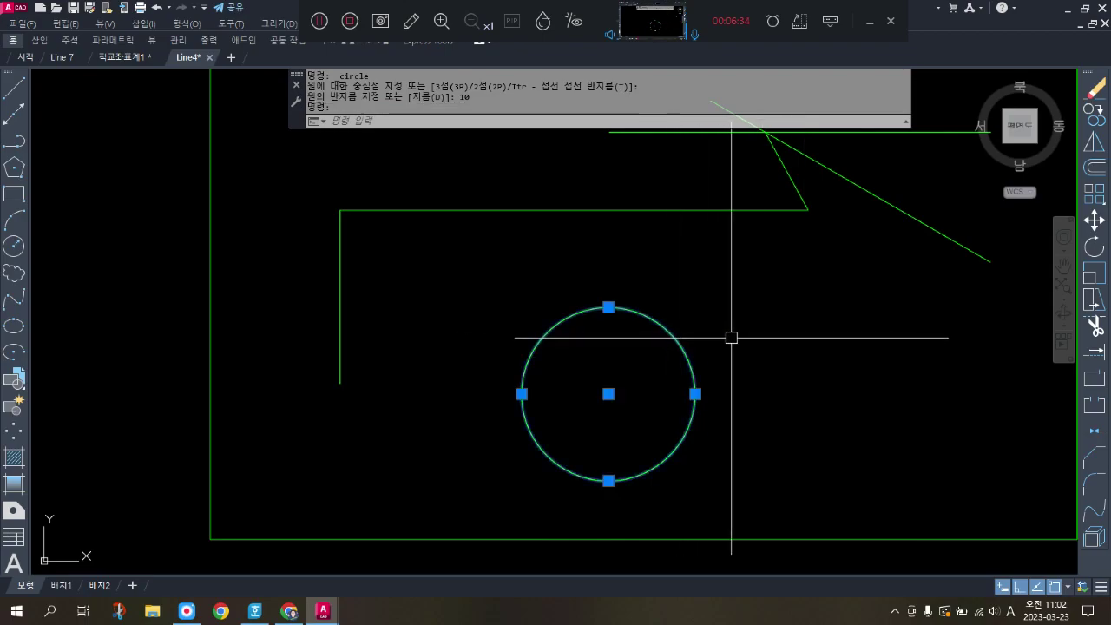
left_click(696, 393)
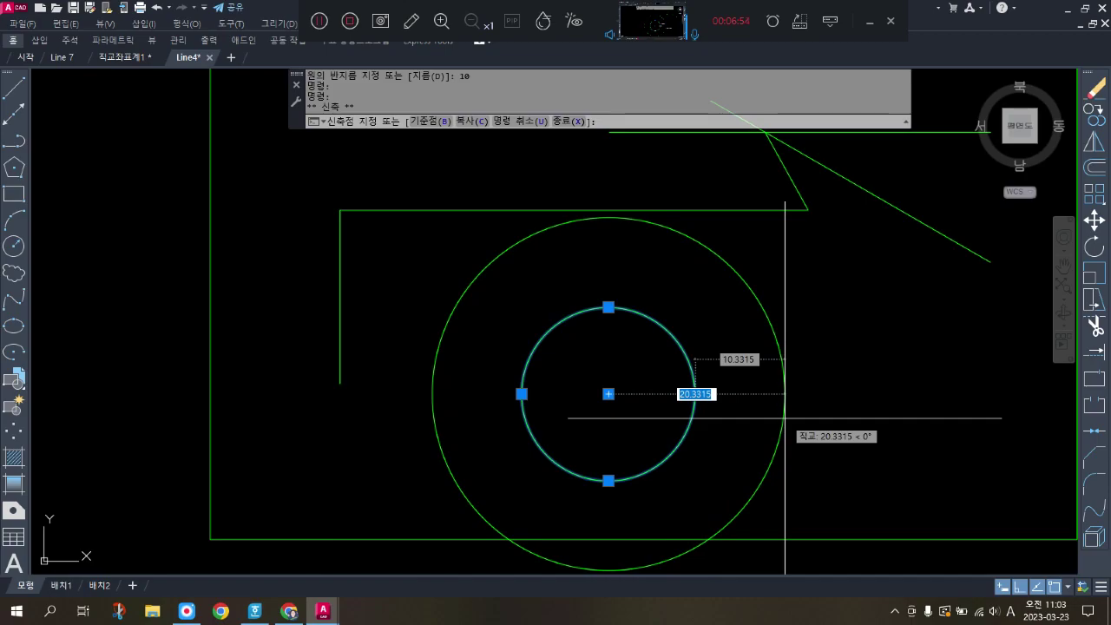
type("20")
key("Return")
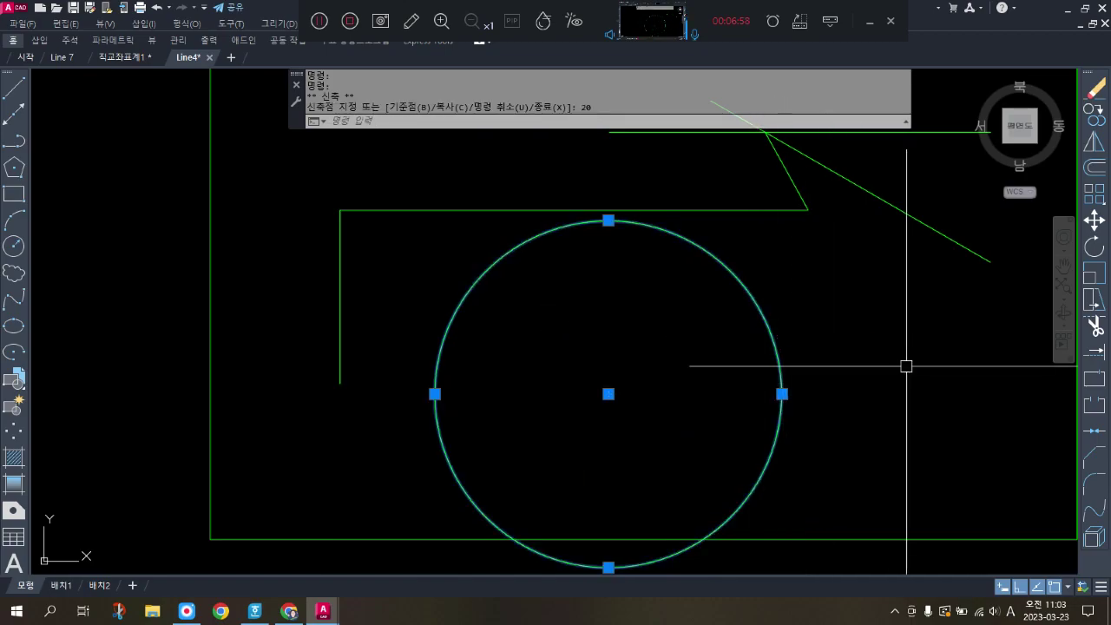
key("Delete")
Stretch the lower end of the shaft's vertical end line to an overall length of 12, and undo the line's erasure
scroll(529, 335, "down", 2)
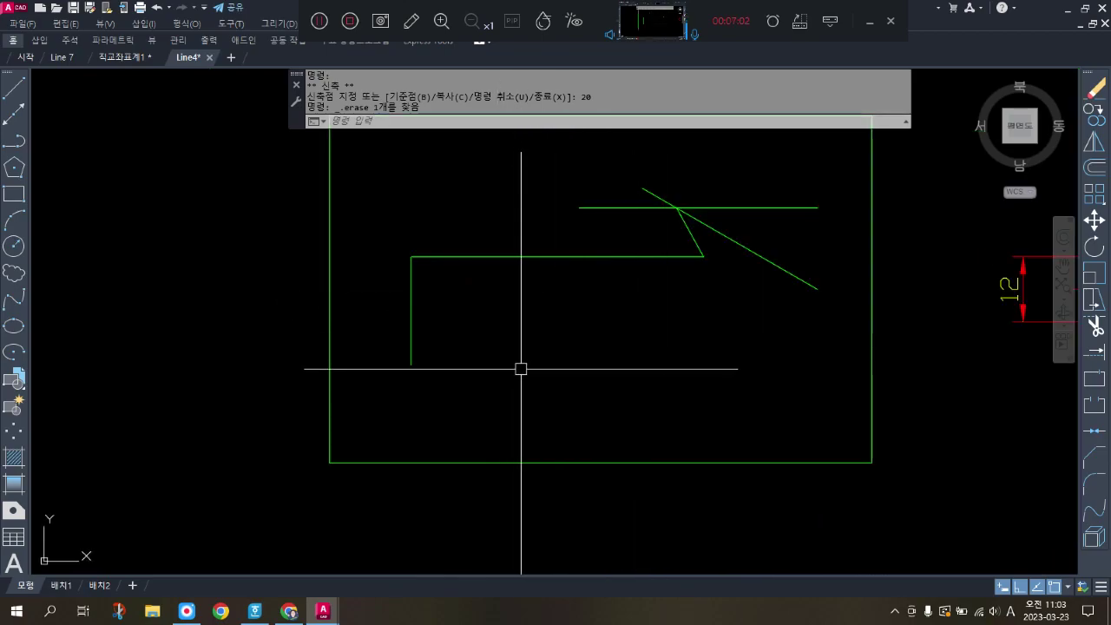
left_click(413, 315)
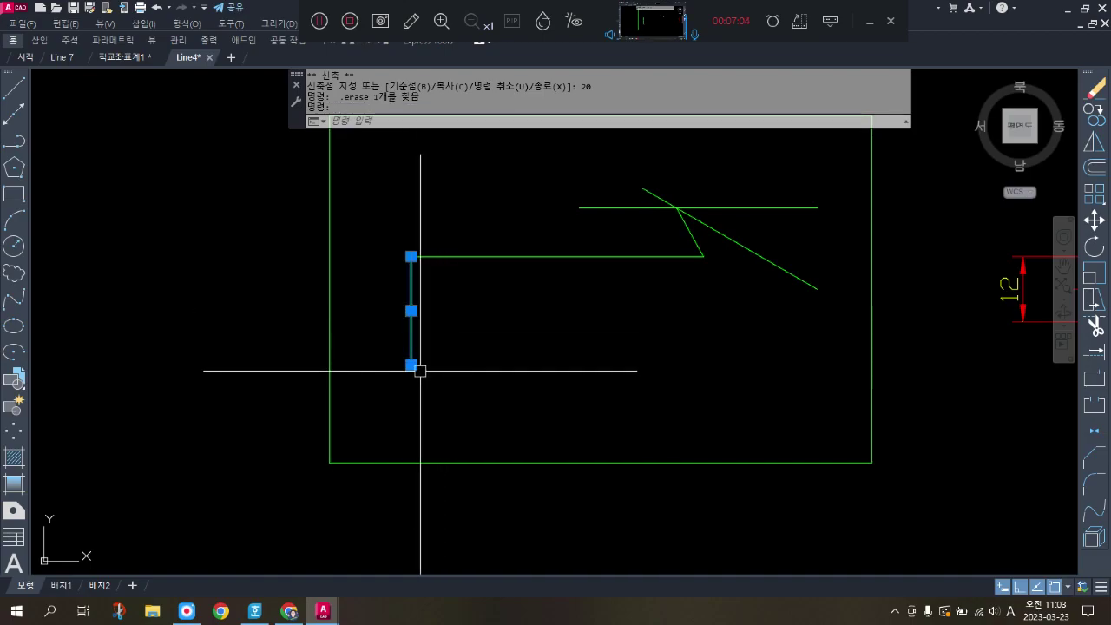
left_click(412, 364)
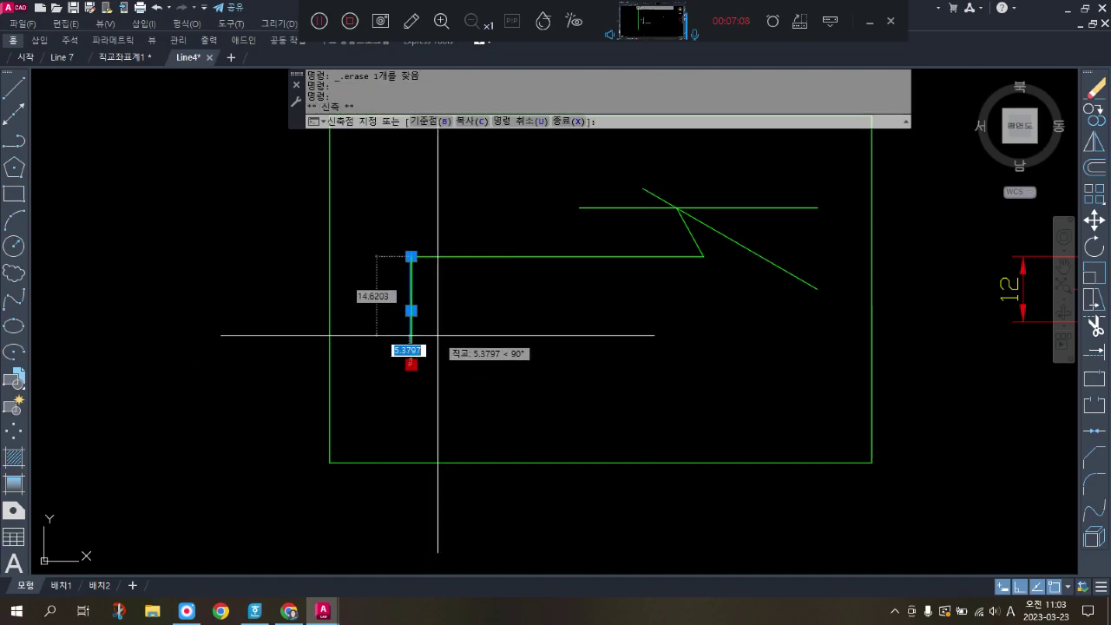
key("Tab")
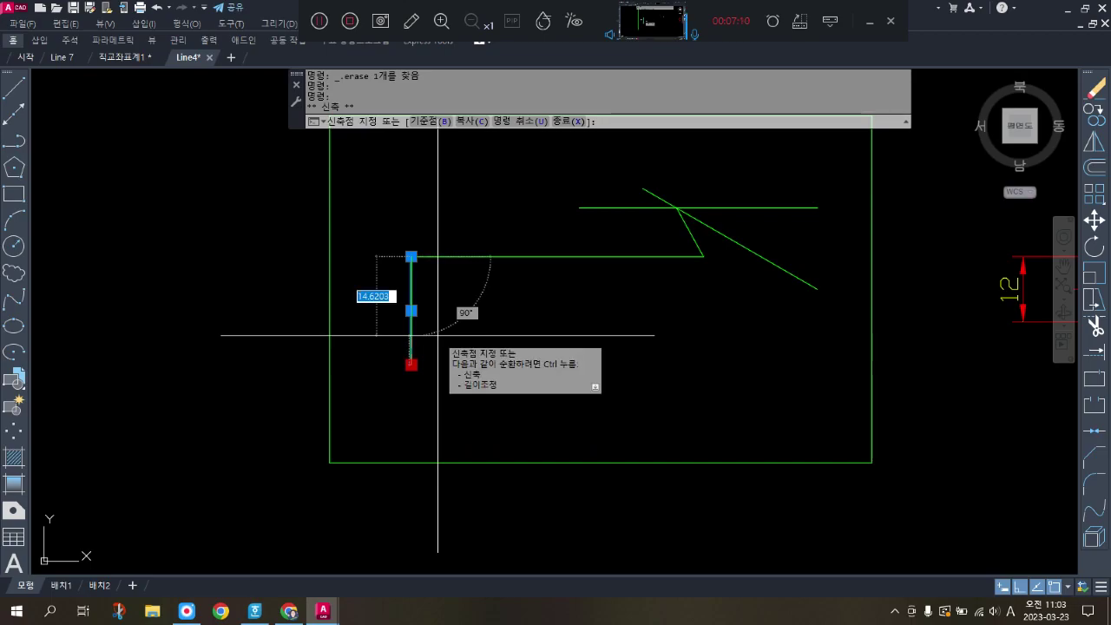
key("Return")
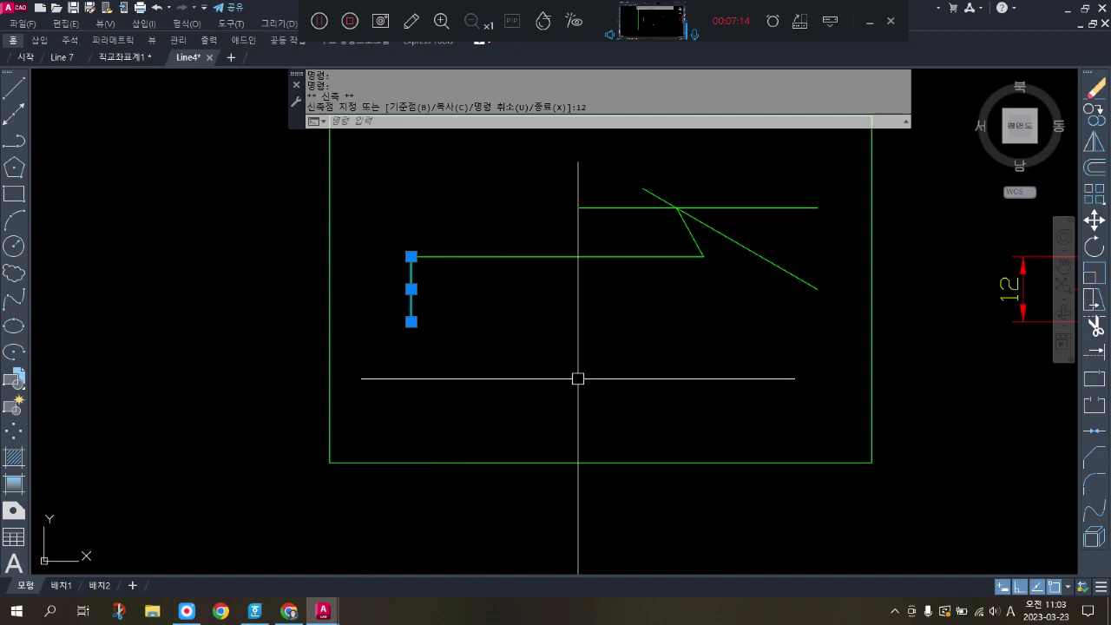
key("Delete")
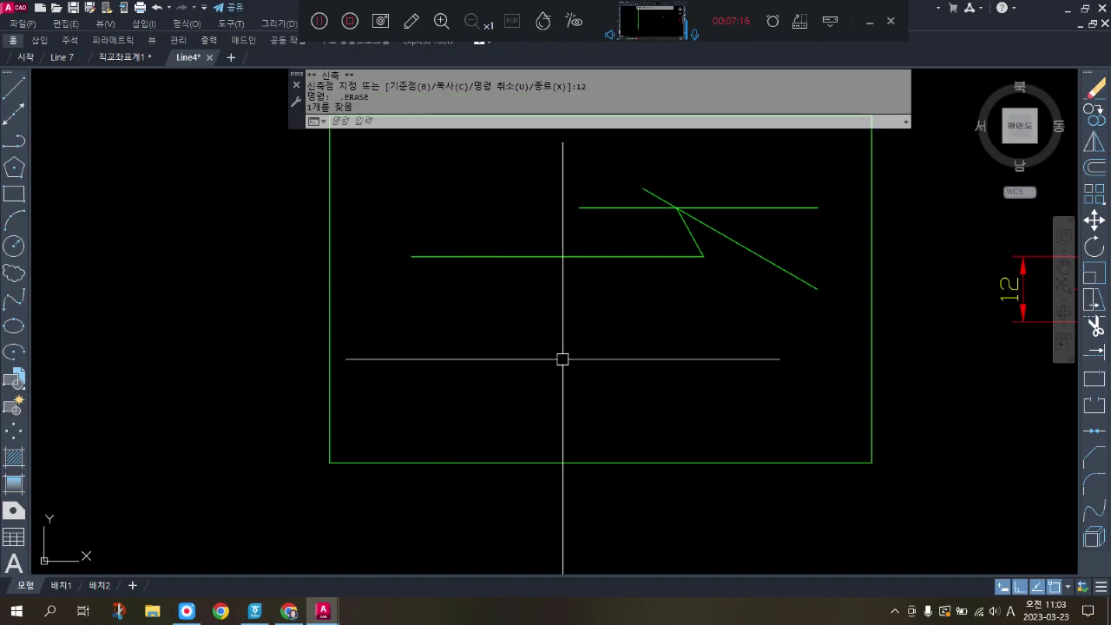
key("ctrl+z")
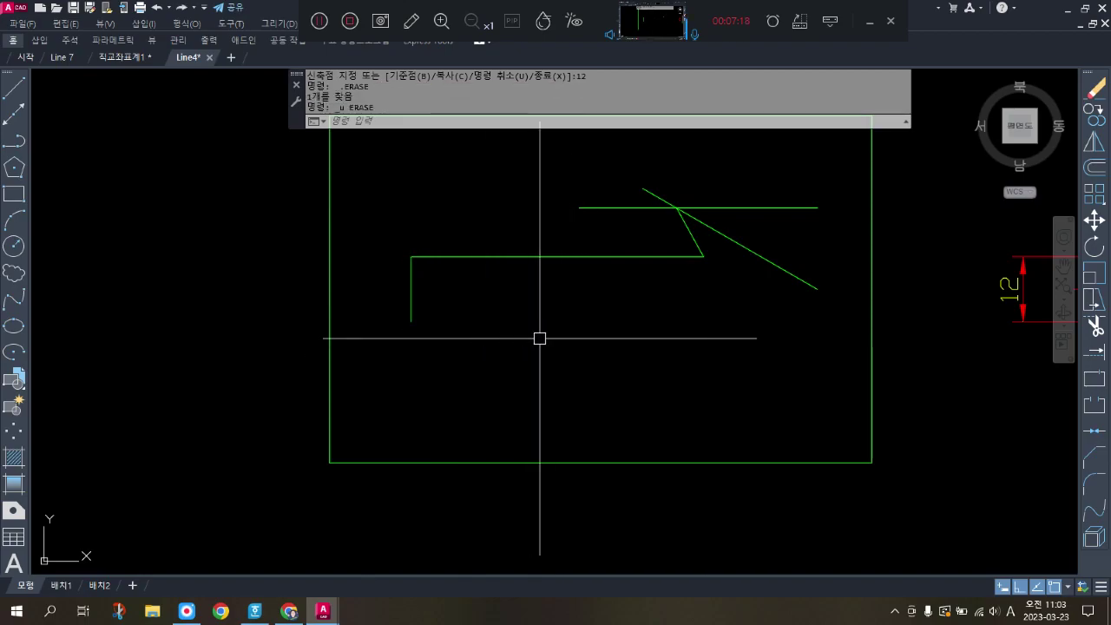
Draw the shaft's lower horizontal line, 54 long, from the vertical end line's lower end, aligned below the upper shaft line's right end
right_click(539, 337)
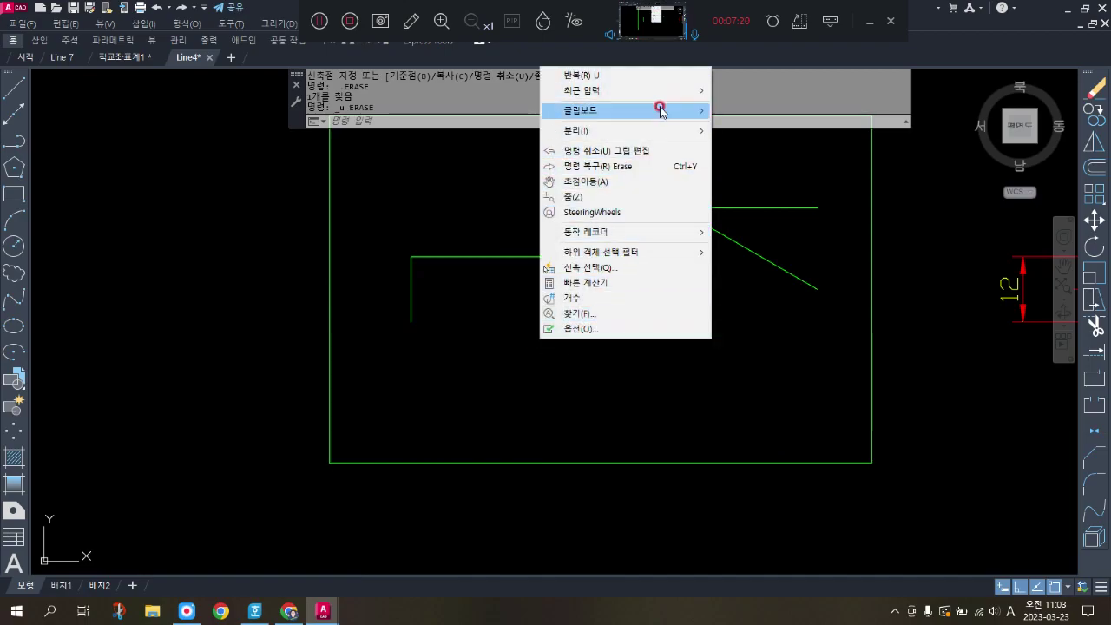
mouse_move(669, 90)
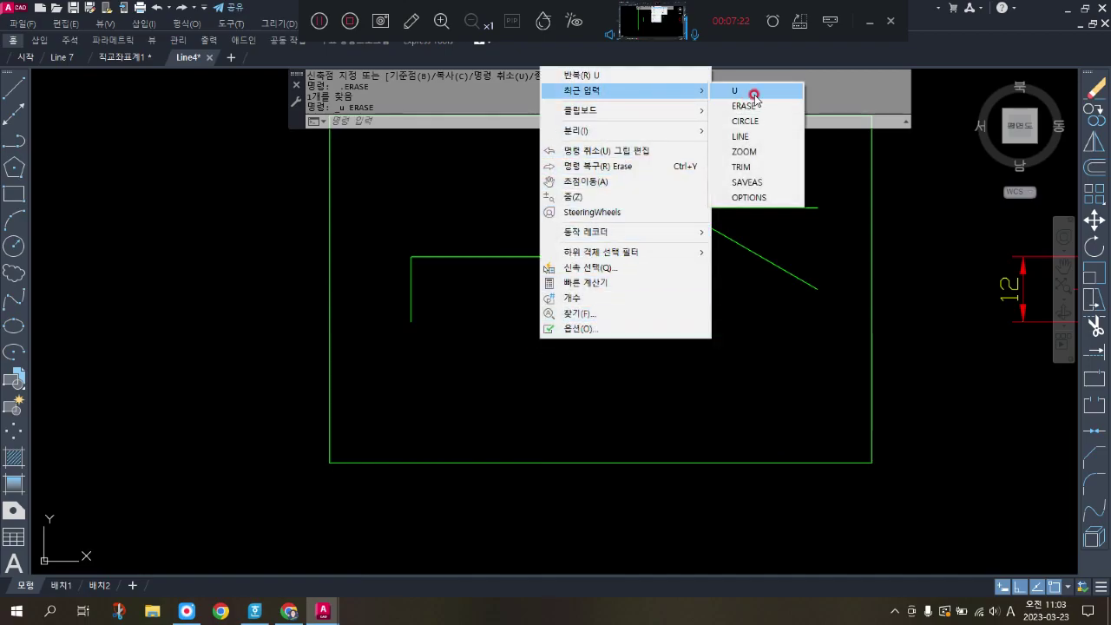
left_click(733, 136)
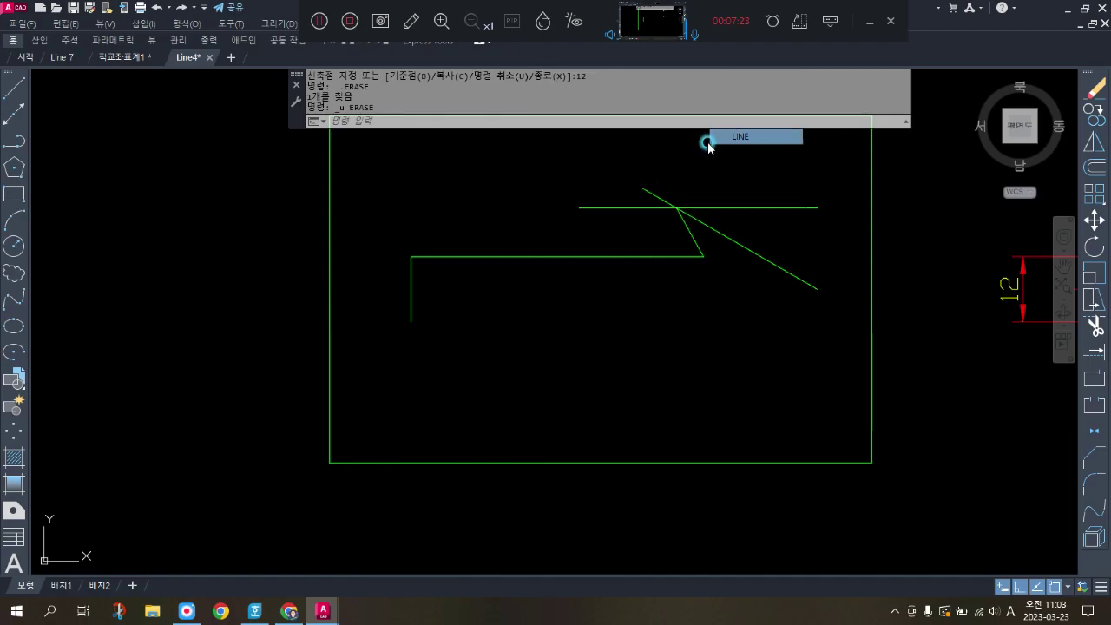
left_click(410, 321)
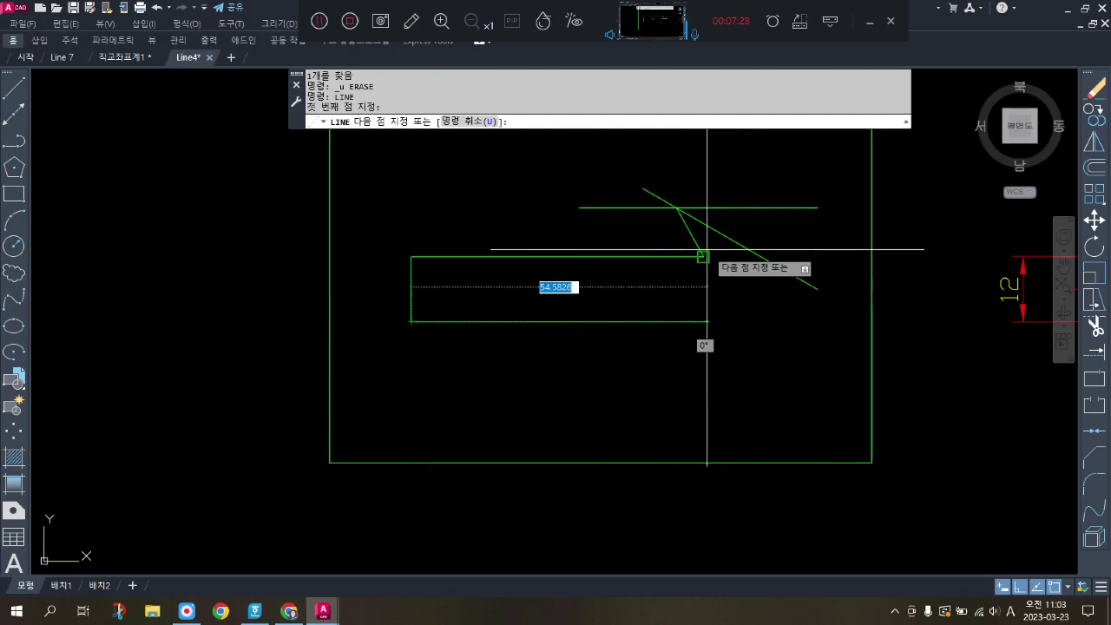
type("54")
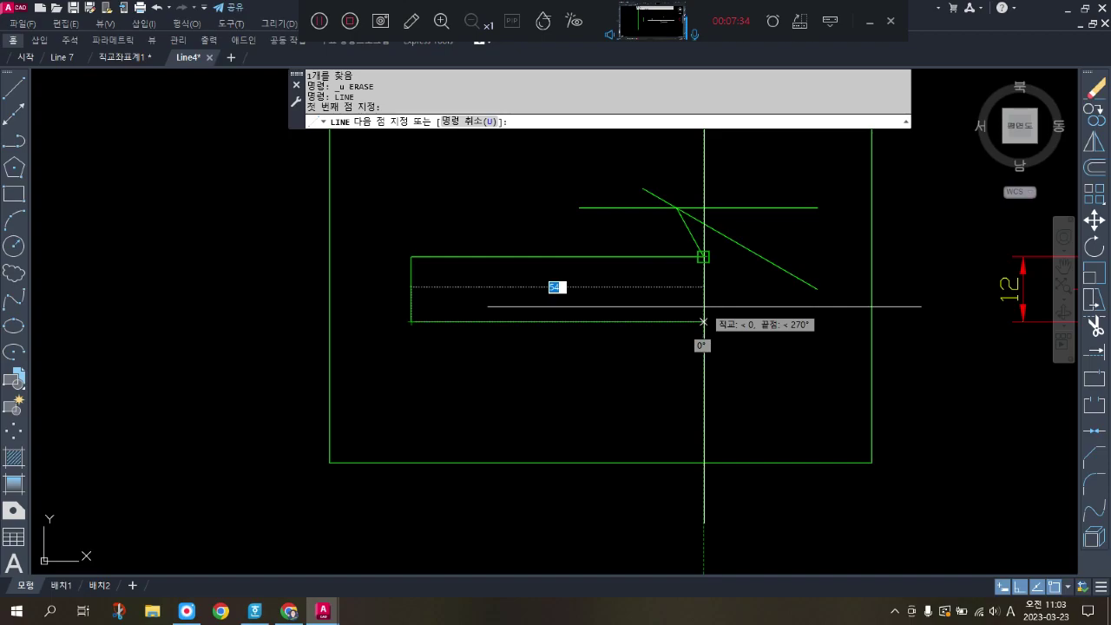
left_click(702, 322)
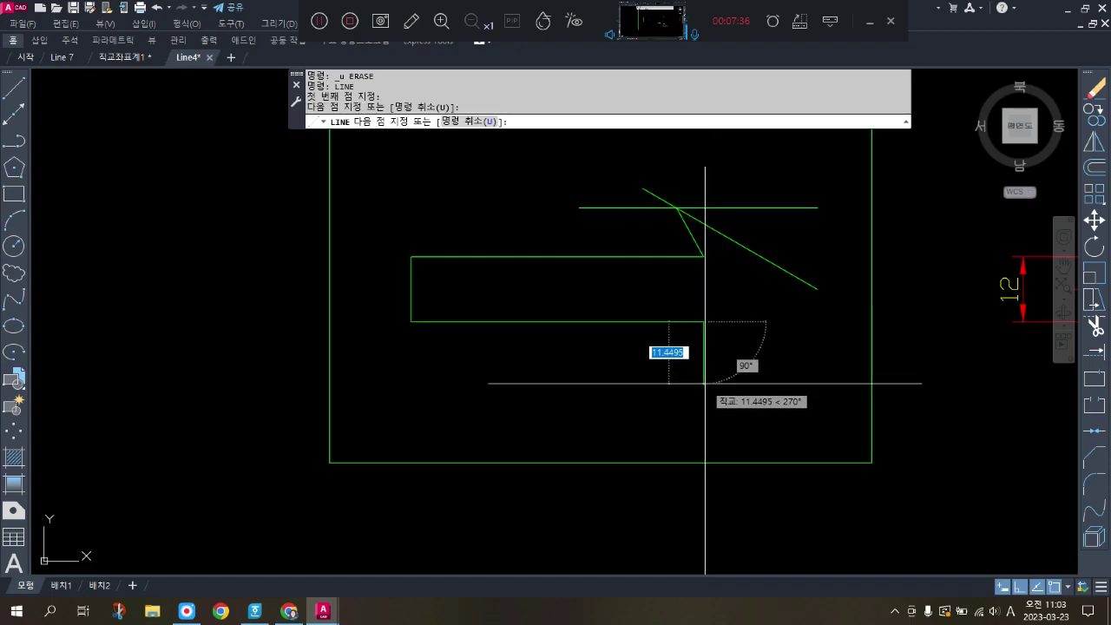
key("Return")
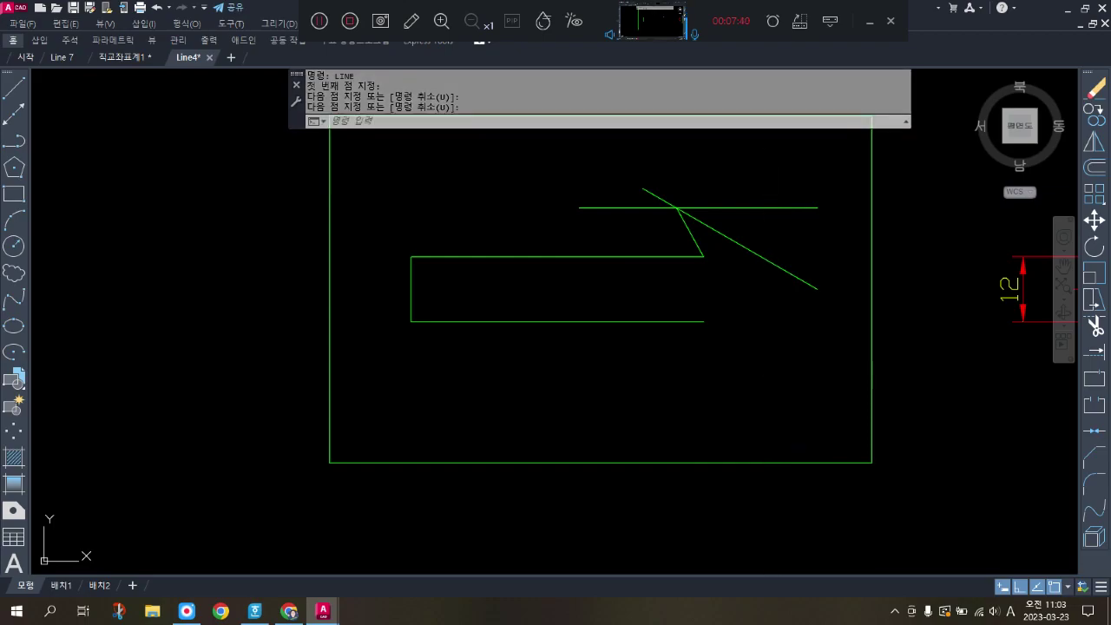
With Ortho off, draw the arrowhead's lower slanted line from the tip at a 150° angle, about 36 long
key("Return")
left_click(817, 289)
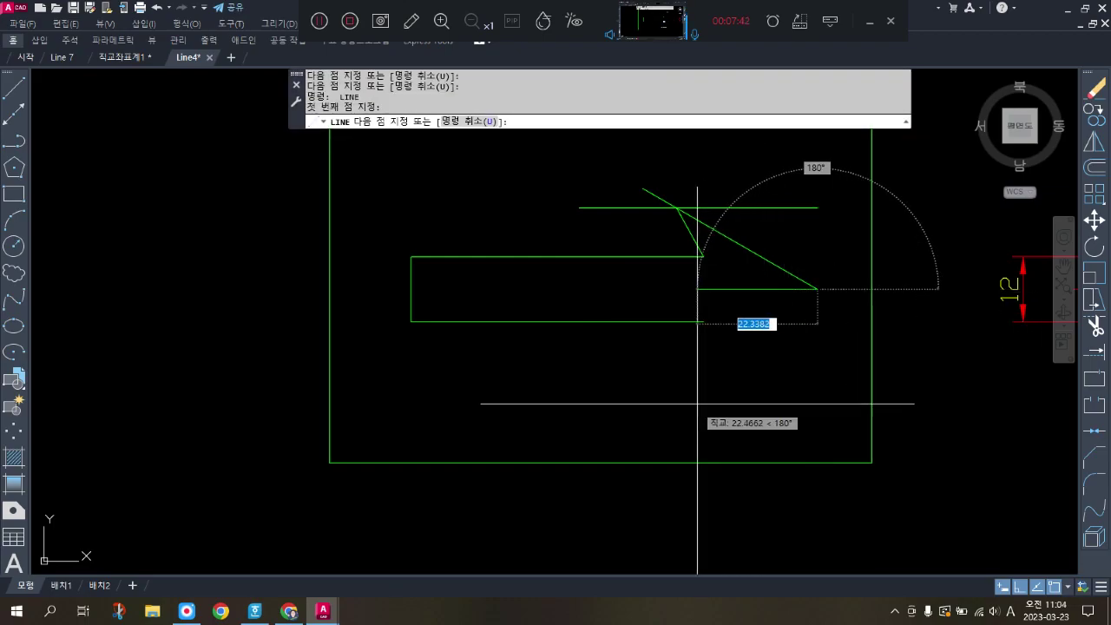
key("F8")
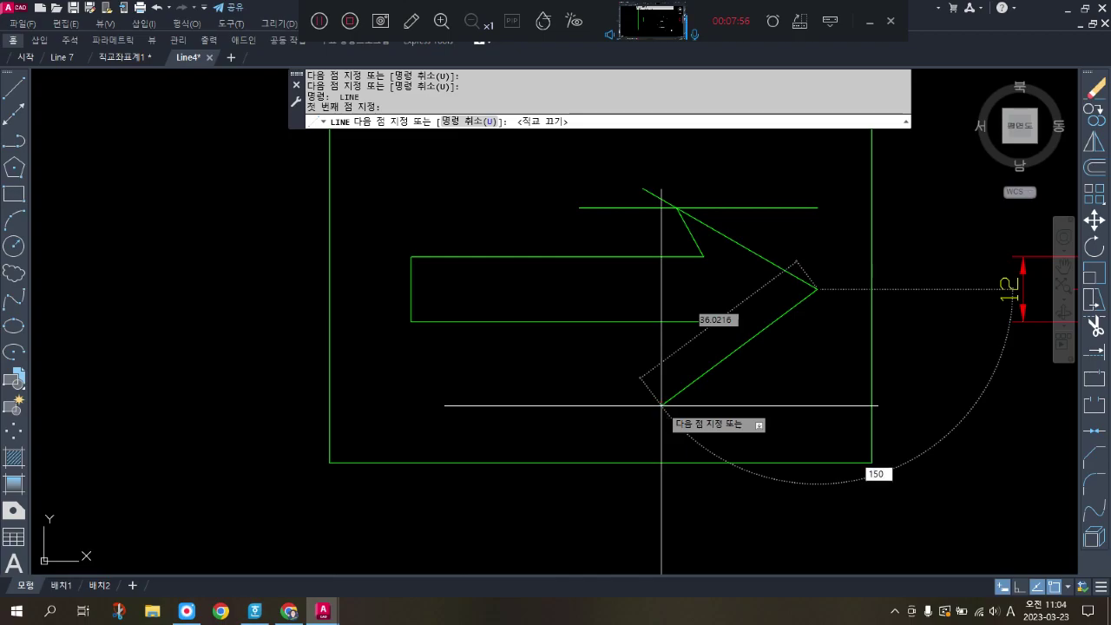
type("150")
key("Return")
key("Return")
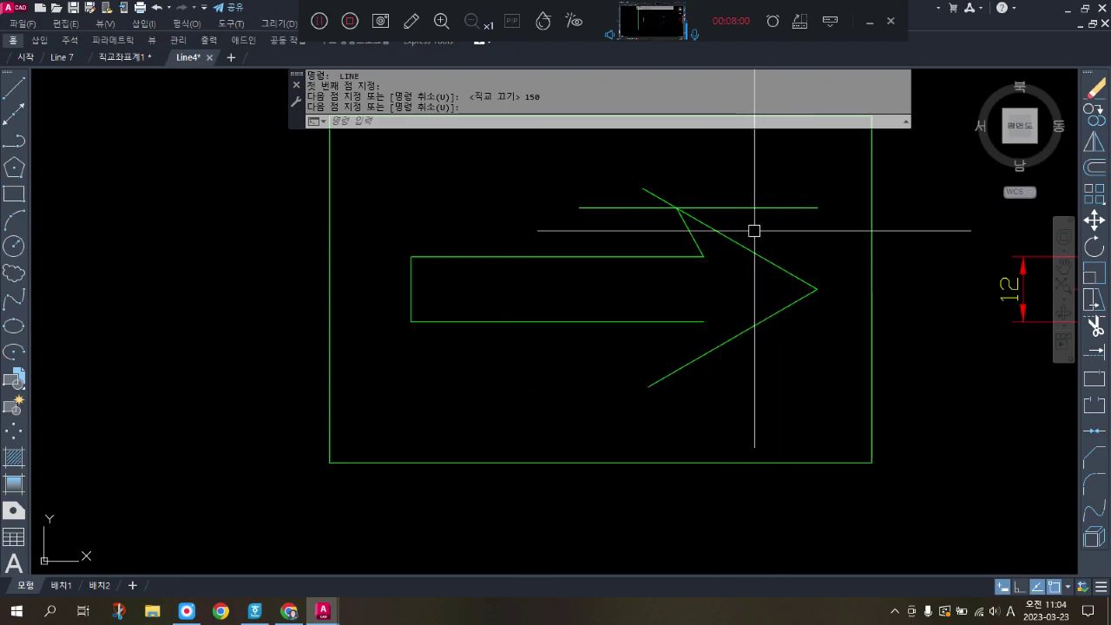
Draw the lower barb line from the slanted line's point directly below the upper barb tip to the lower shaft line's right end
scroll(680, 208, "up", 2)
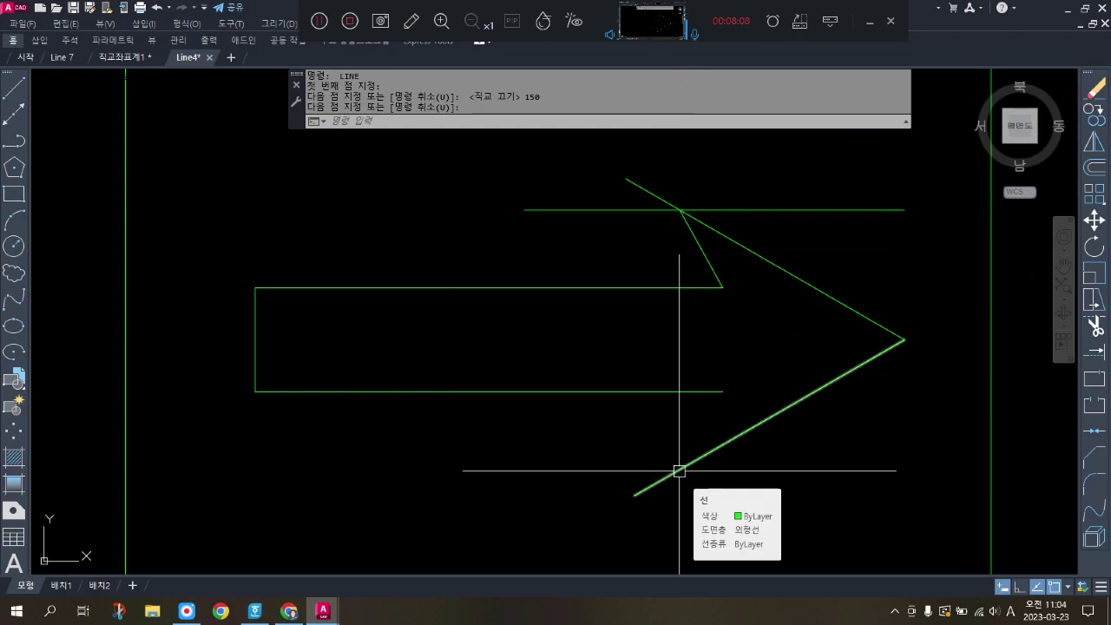
key("Return")
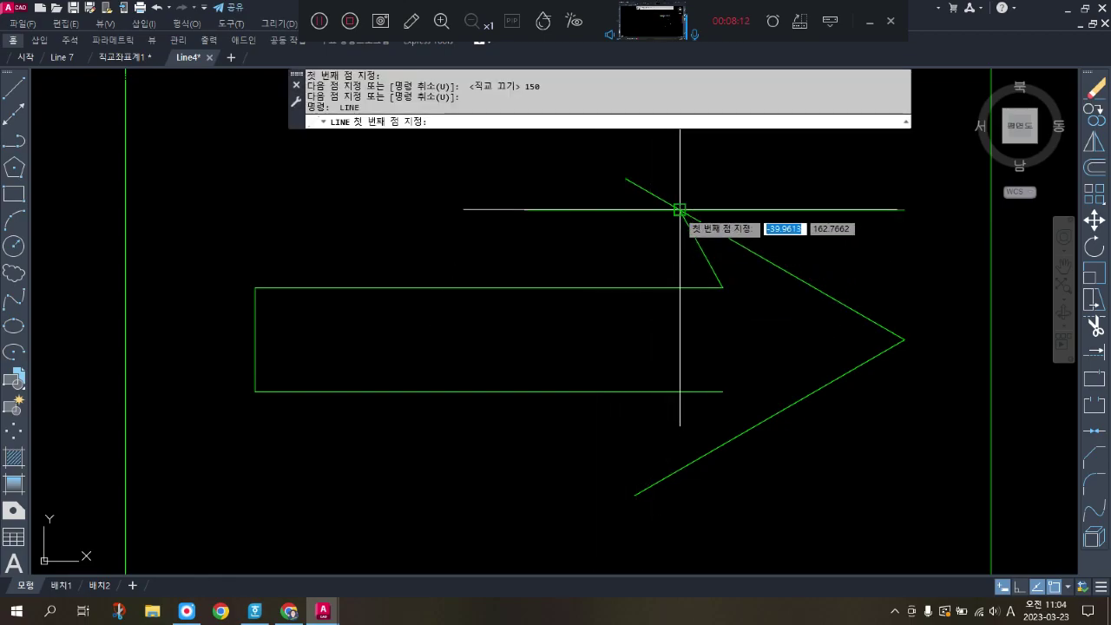
scroll(691, 200, "up", 3)
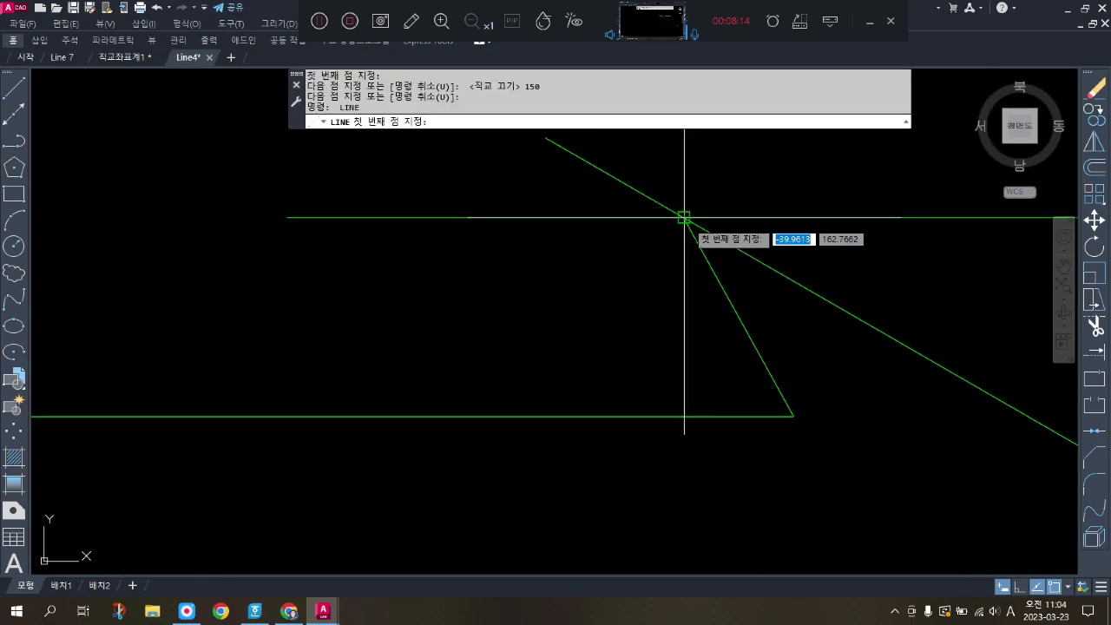
scroll(687, 364, "down", 2)
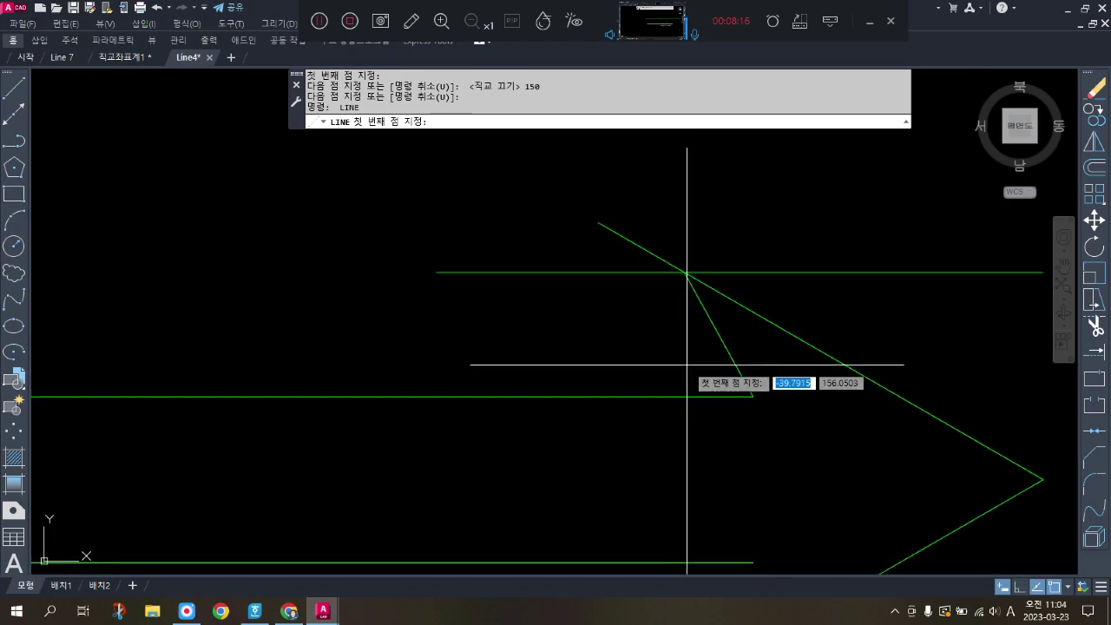
scroll(659, 339, "down", 2)
scroll(682, 434, "up", 1)
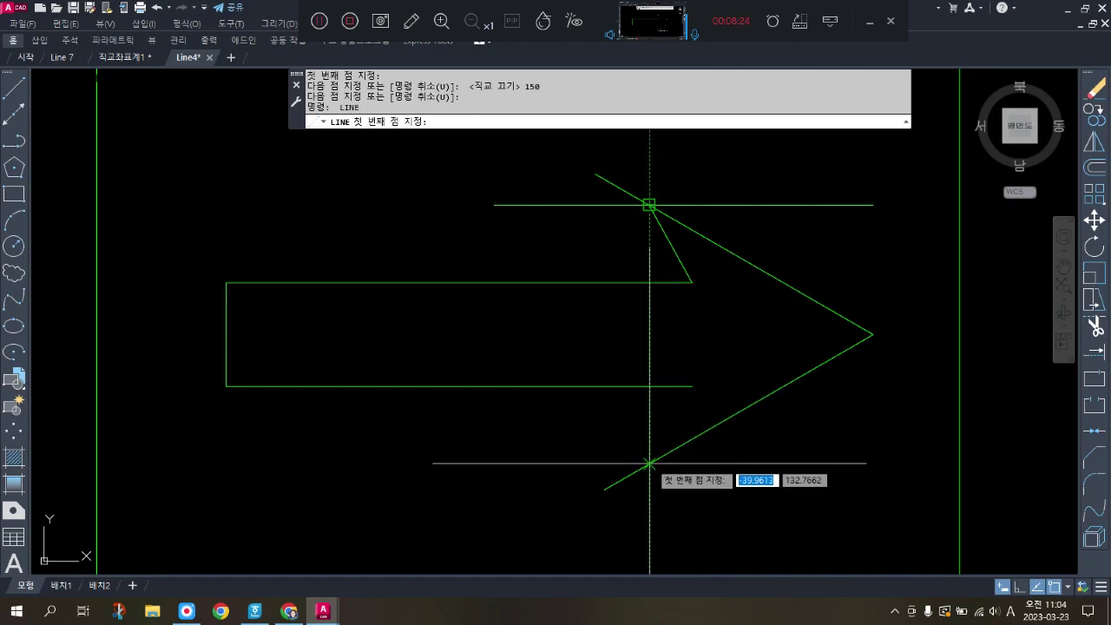
left_click(649, 463)
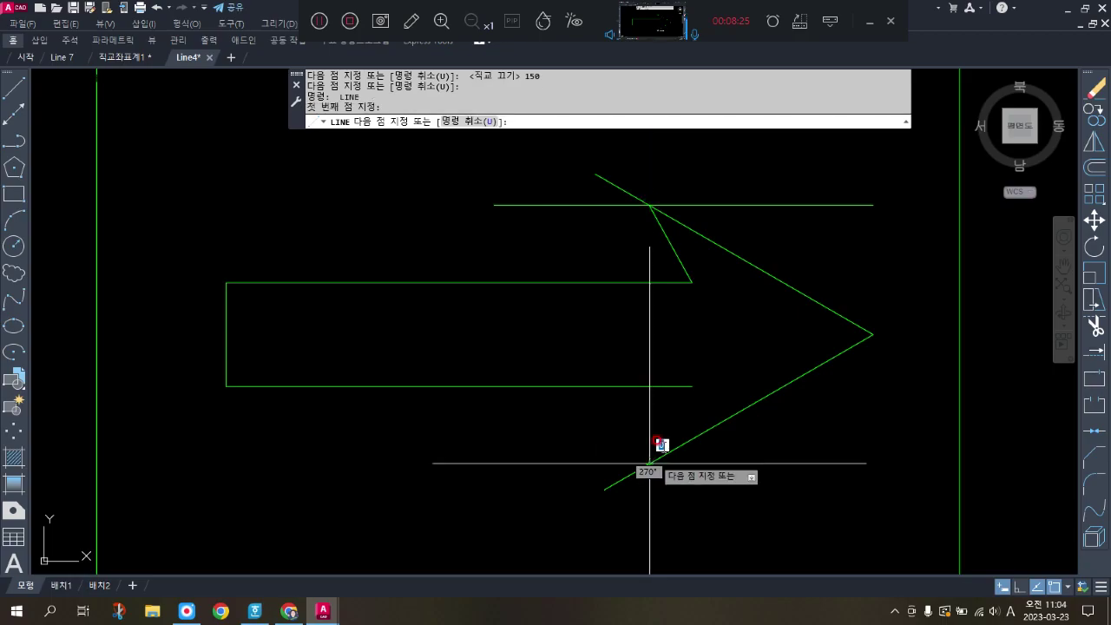
left_click(692, 385)
key("Return")
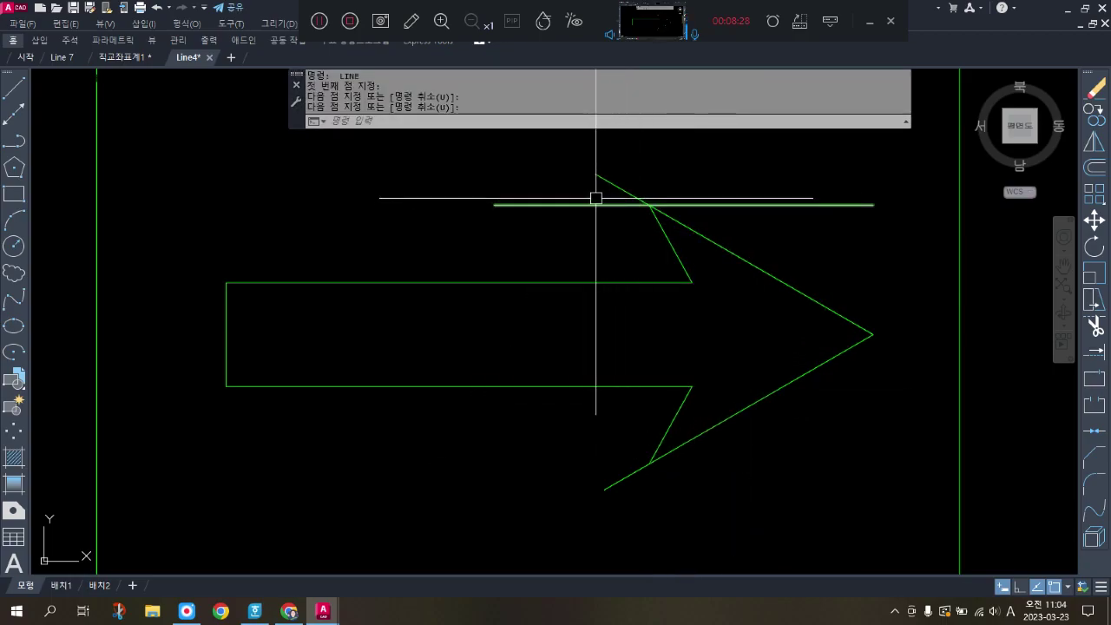
Trim the overhanging ends of both arrowhead slanted lines and remove the horizontal guide line at the upper barb tip
scroll(538, 214, "down", 3)
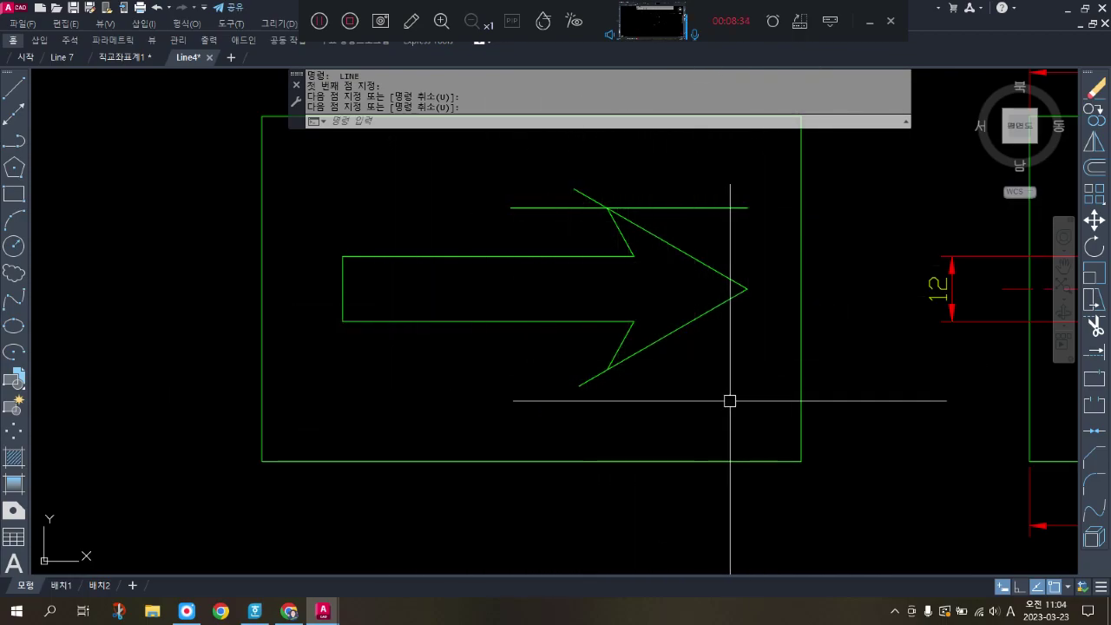
type("TR")
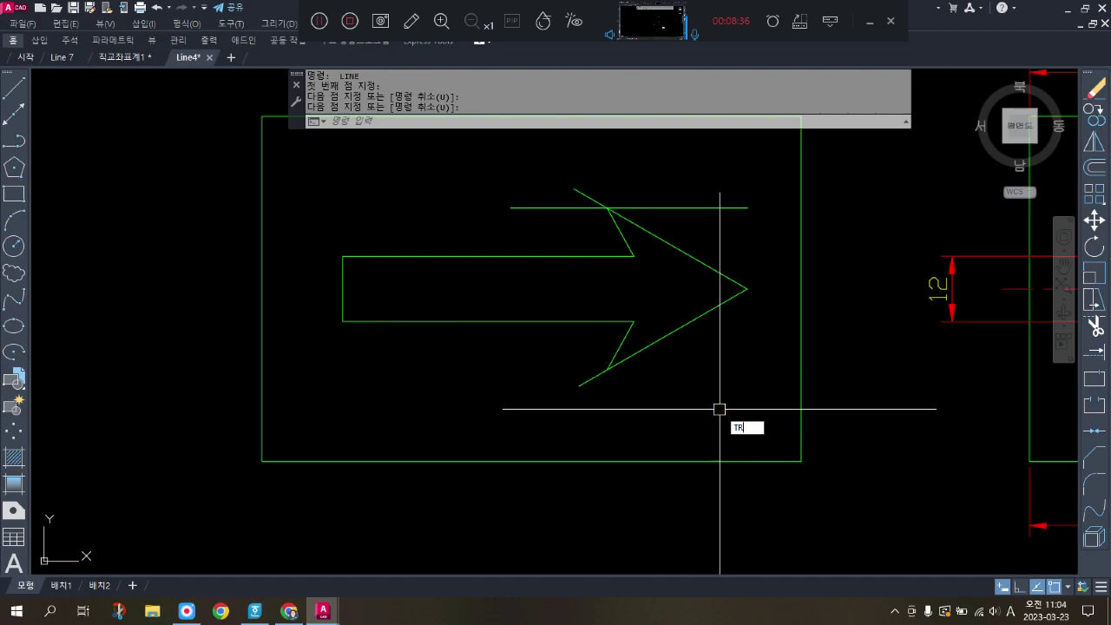
key("Return")
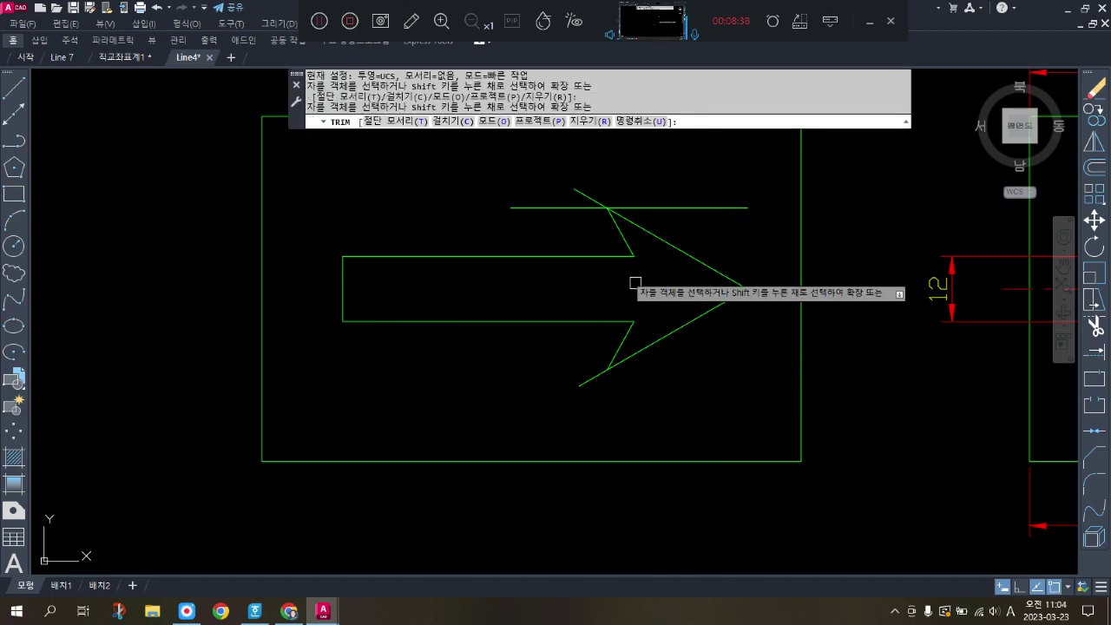
left_click(577, 188)
left_click(541, 208)
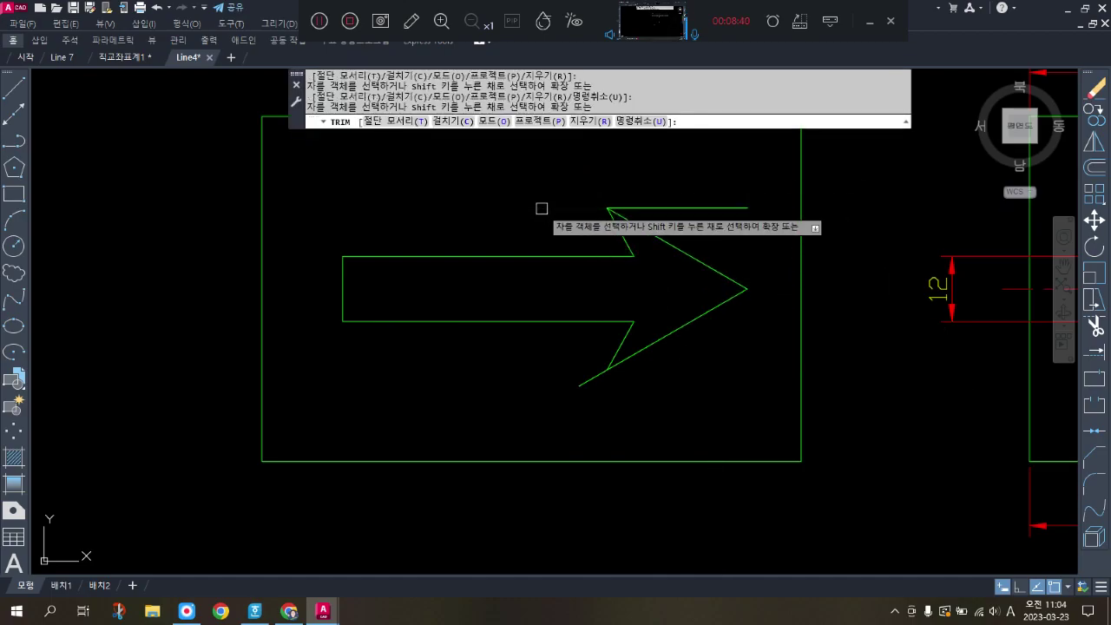
left_click(706, 207)
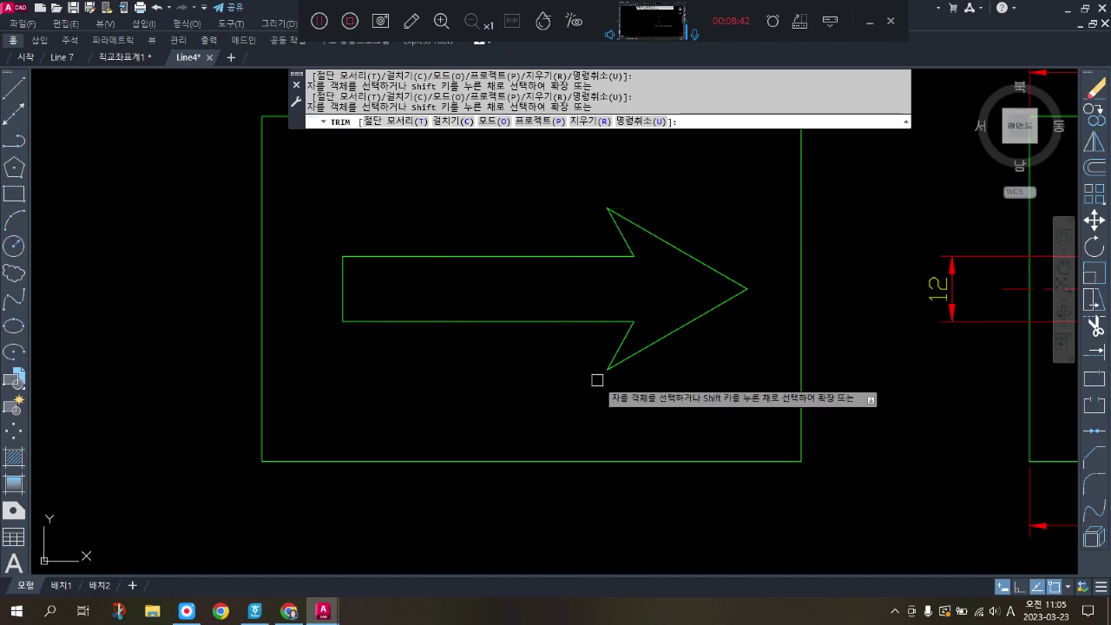
scroll(382, 270, "down", 2)
middle_click_drag(694, 382, 364, 380)
middle_click_drag(920, 483, 359, 454)
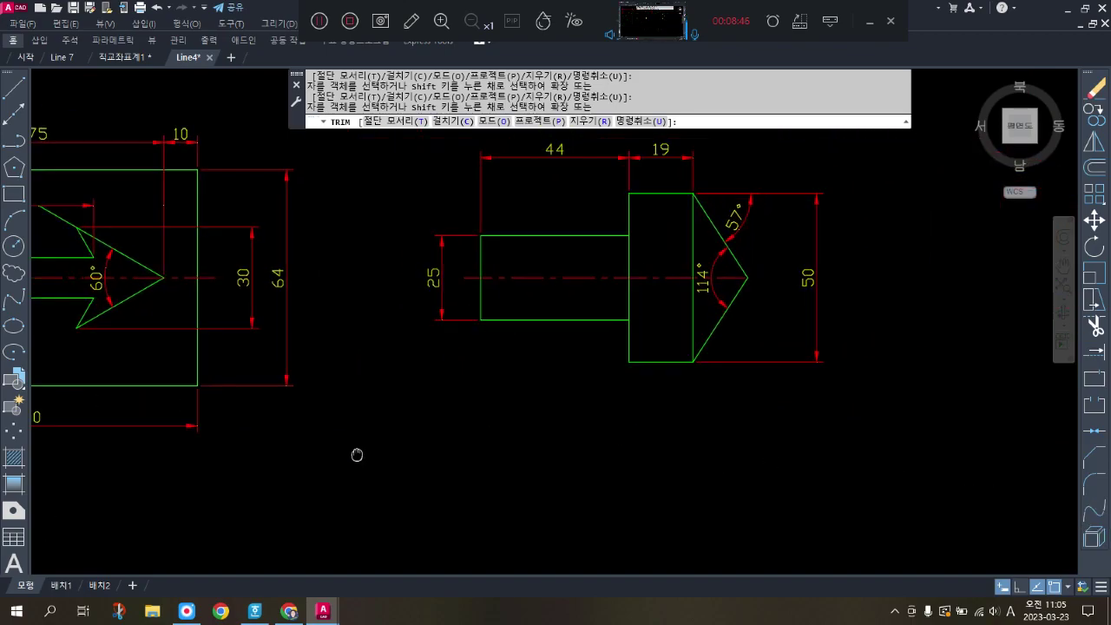
scroll(599, 460, "down", 2)
scroll(749, 399, "up", 2)
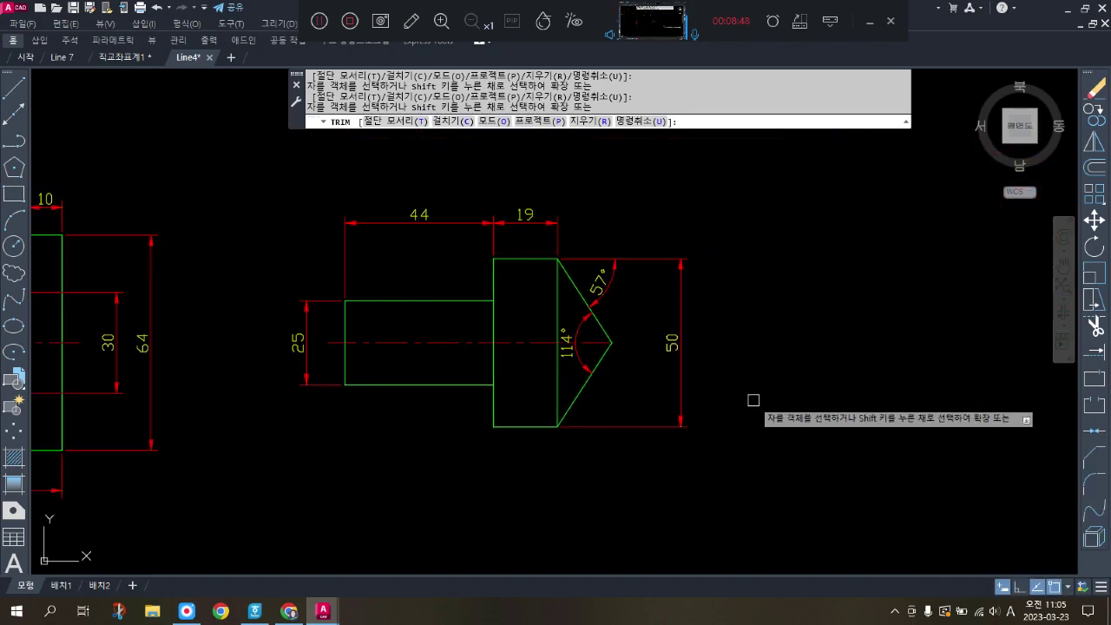
key("space")
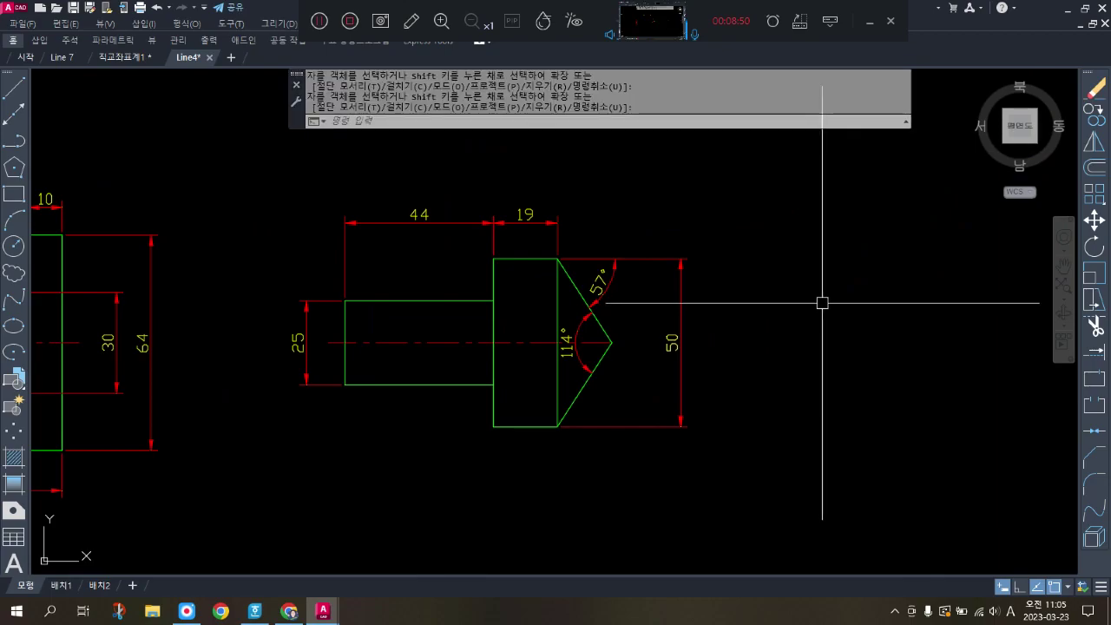
With Ortho on, start the stepped shaft outline beside its reference drawing with a line 25 up and 44 to the right
right_click(822, 304)
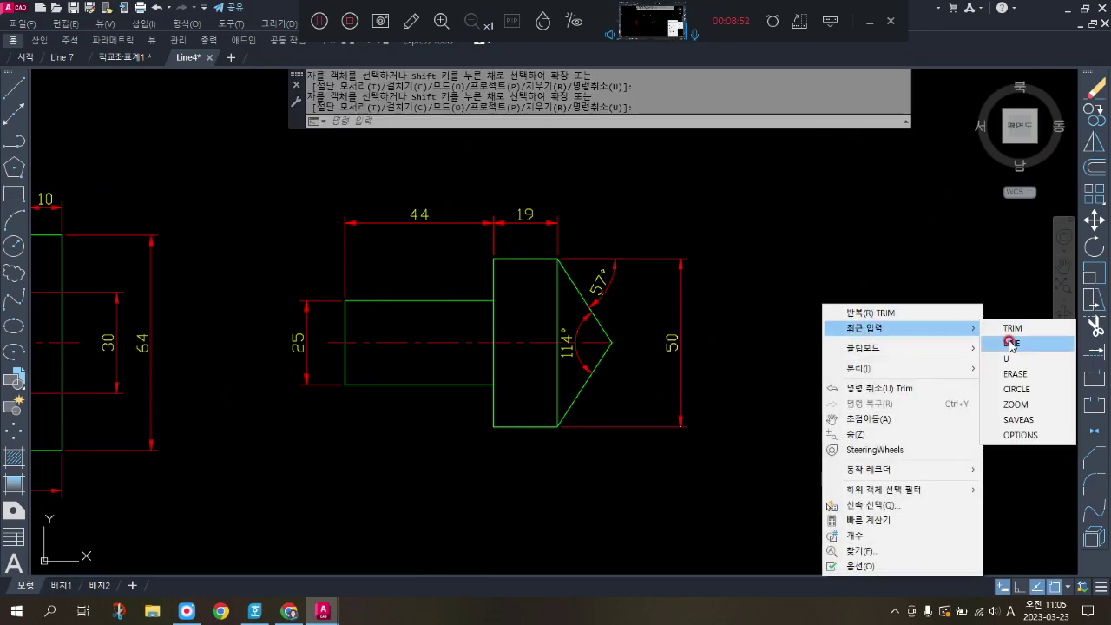
left_click(1011, 344)
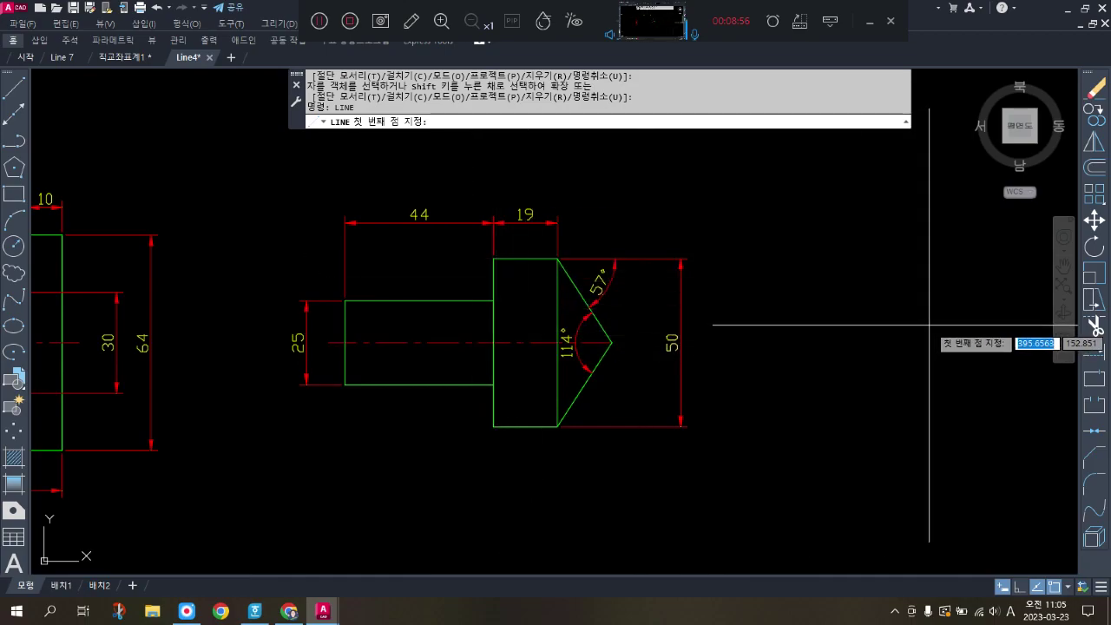
left_click(785, 385)
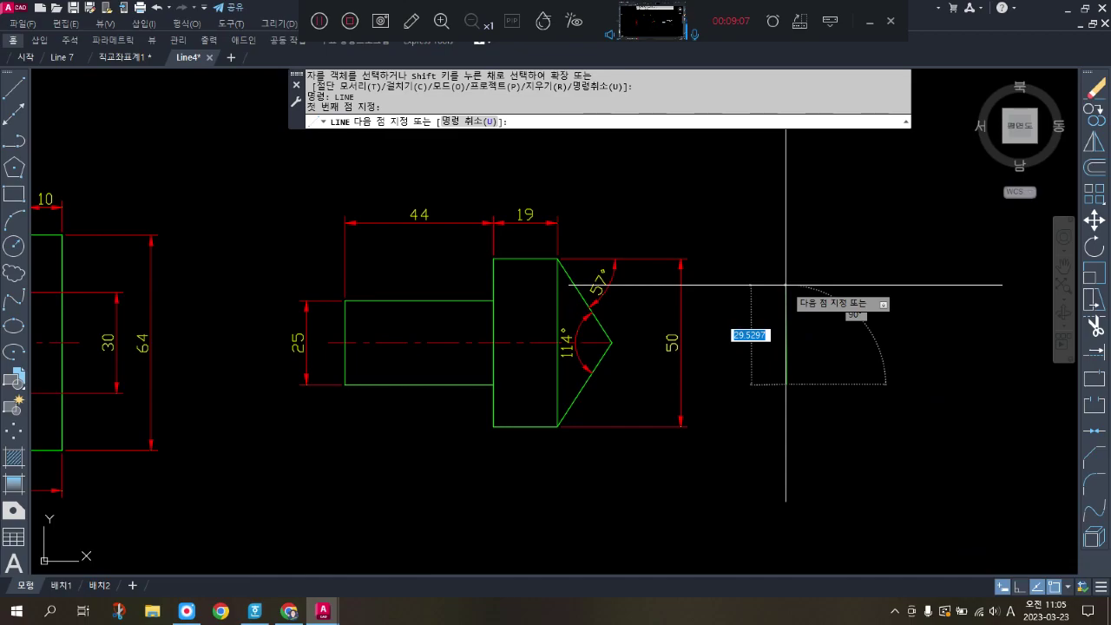
key("F8")
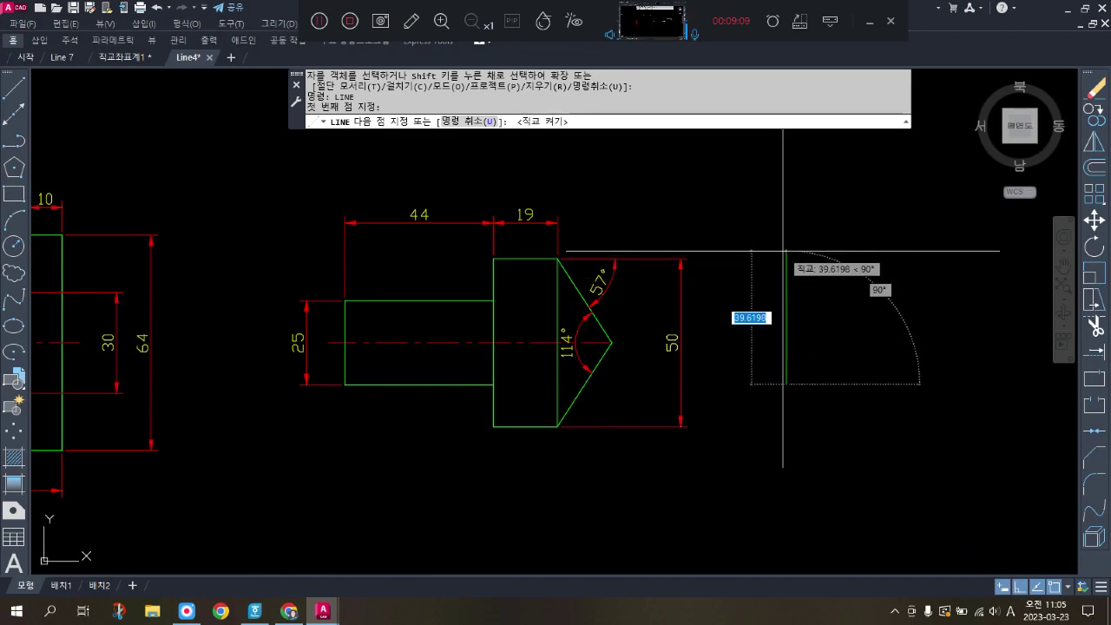
key("Return")
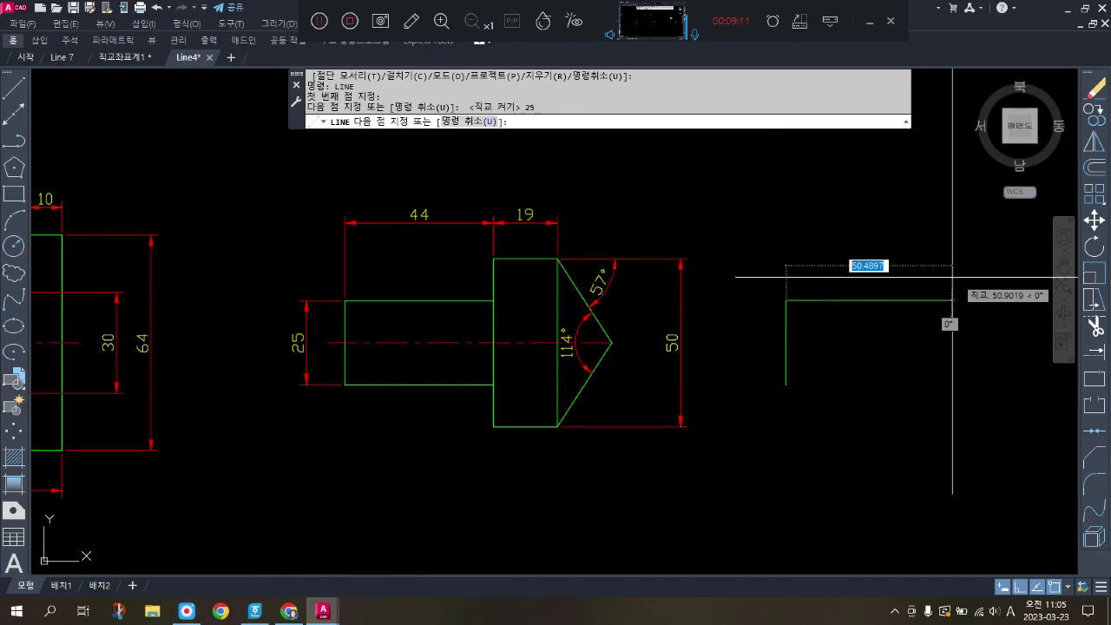
type("44")
key("Return")
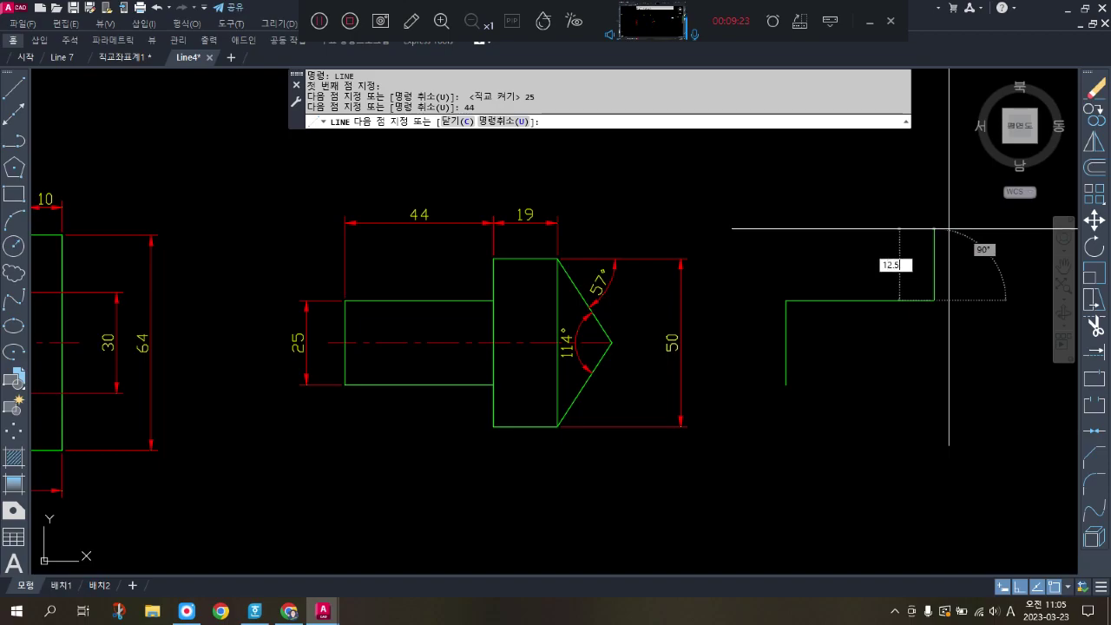
Continue the shaft outline 12.5 up and 19 to the right to form the head's upper edge
key("Return")
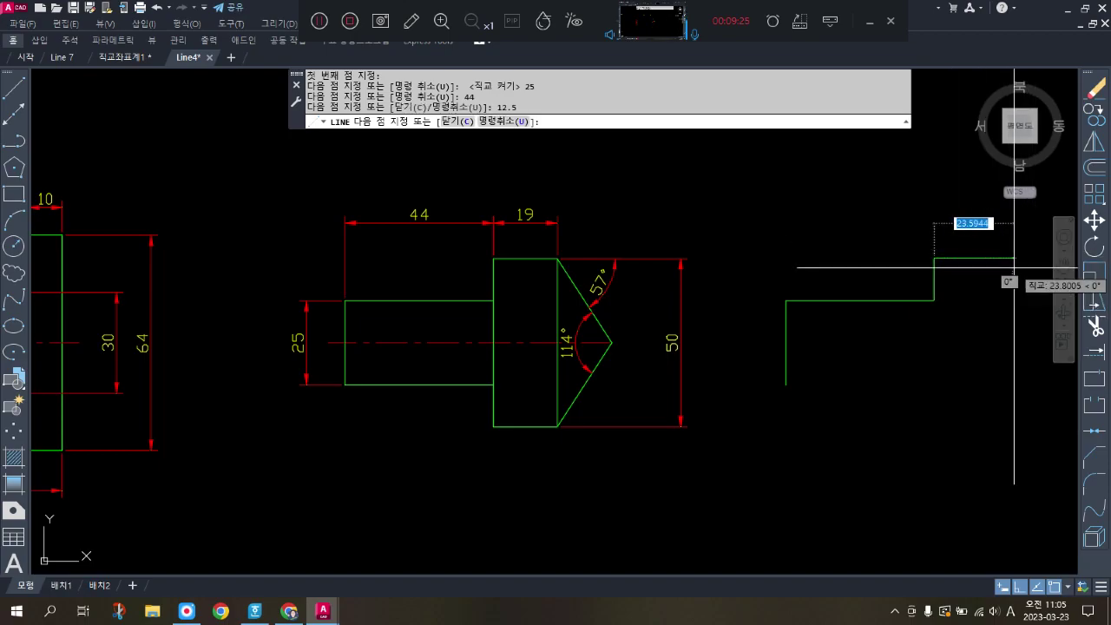
middle_click_drag(1014, 267, 869, 261)
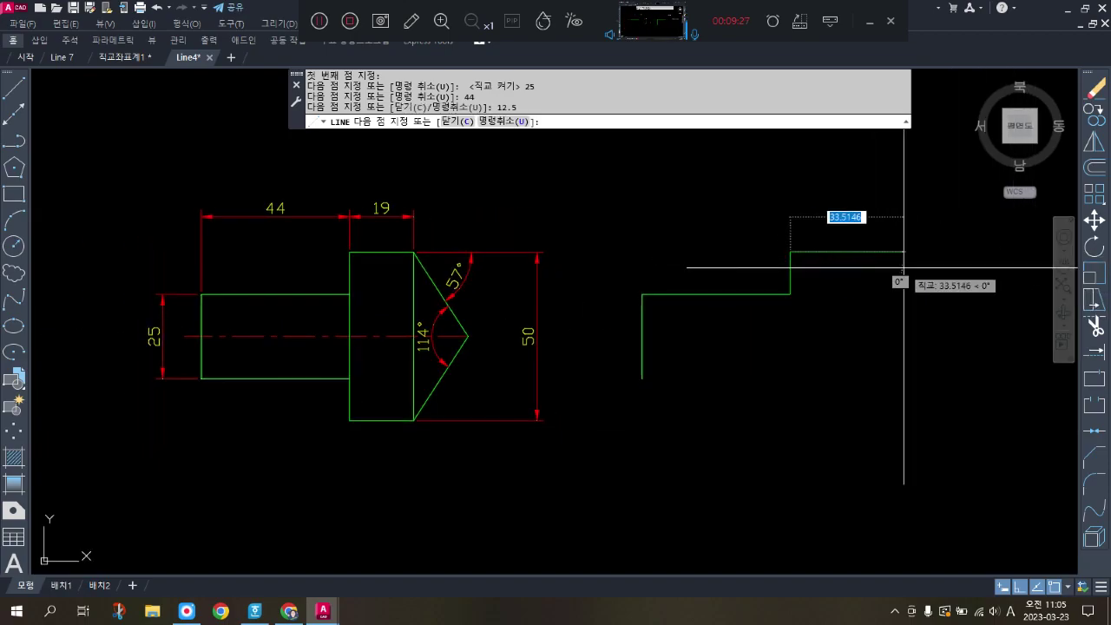
type("19")
key("Return")
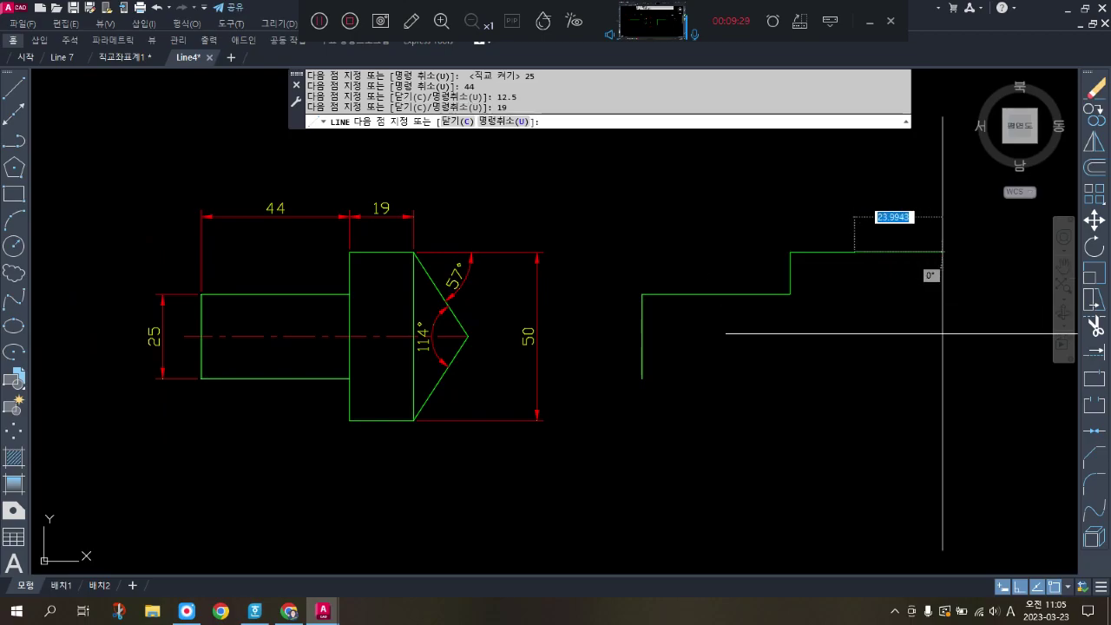
With Ortho off, draw the upper tip line from the head's upper right corner downward at 57°, about 54 long, and finish the outline
key("F8")
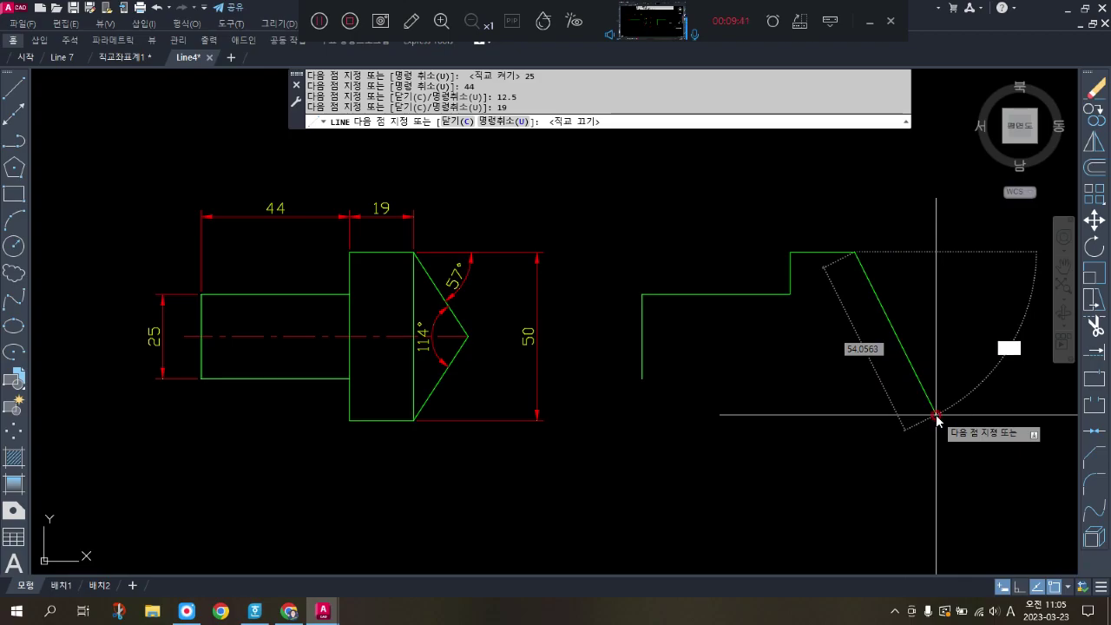
type("57")
key("Return")
key("Return")
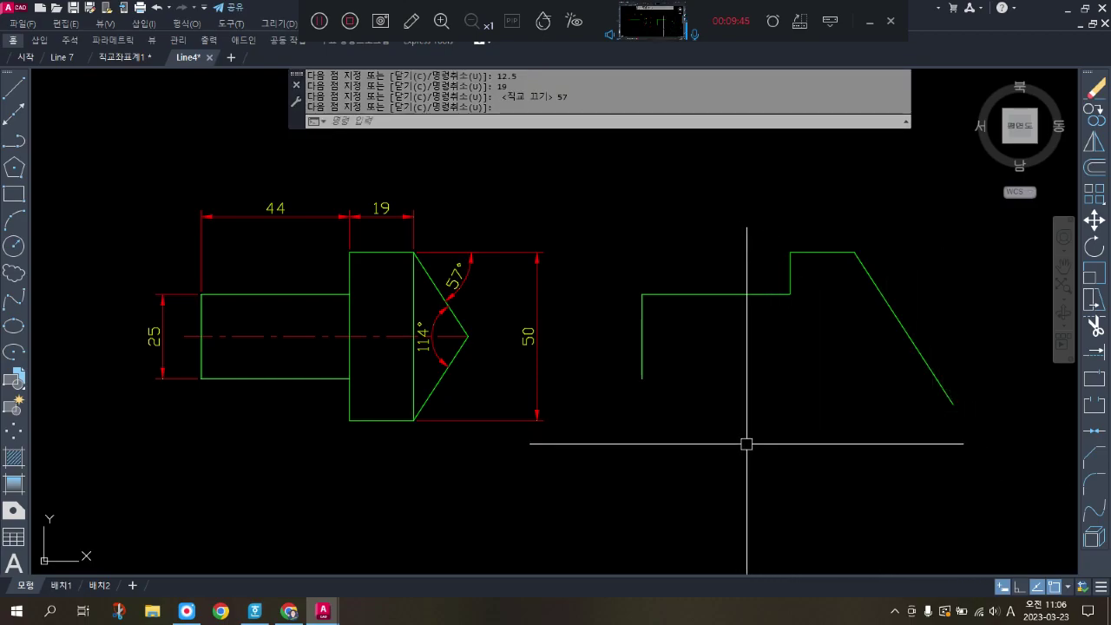
With Ortho on, draw the shaft's lower edge from the left edge's lower end to directly below the upper shoulder corner
type("l")
key("Return")
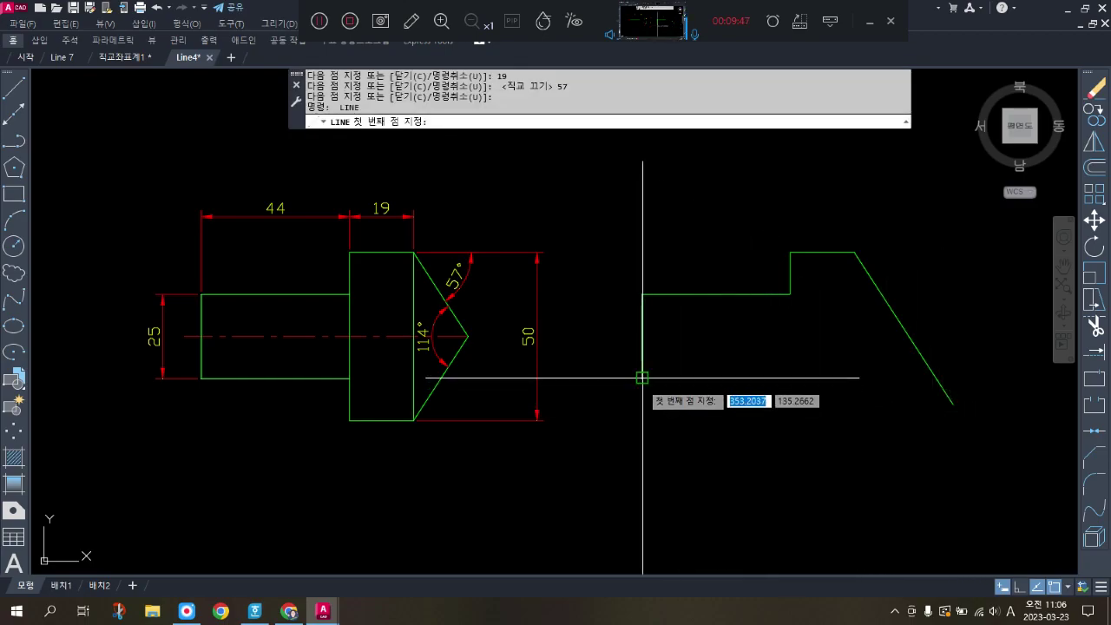
left_click(641, 378)
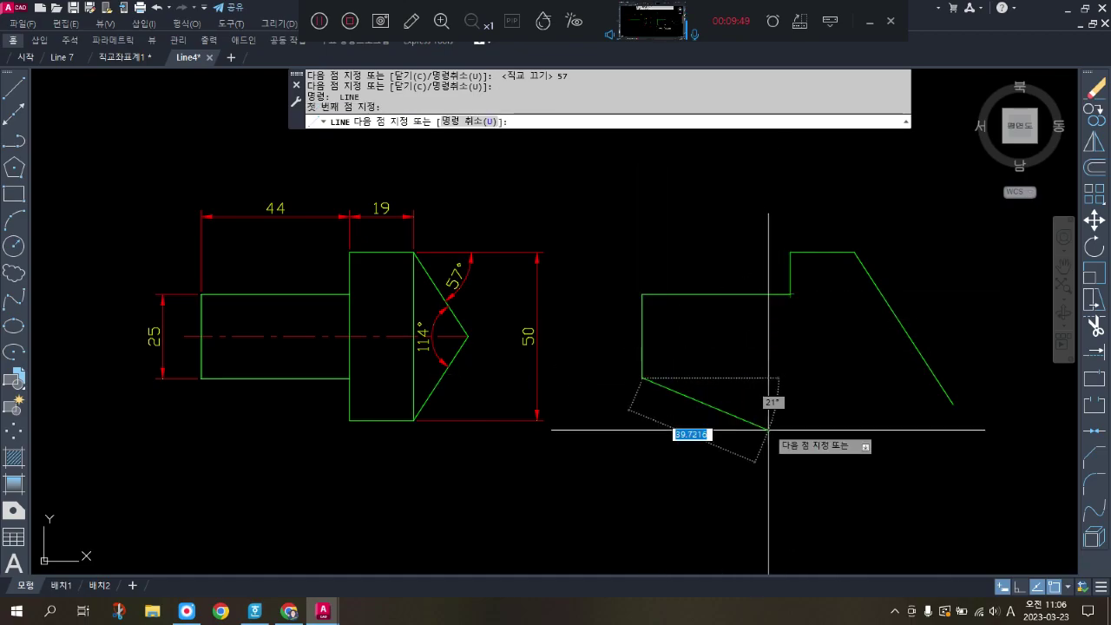
key("F8")
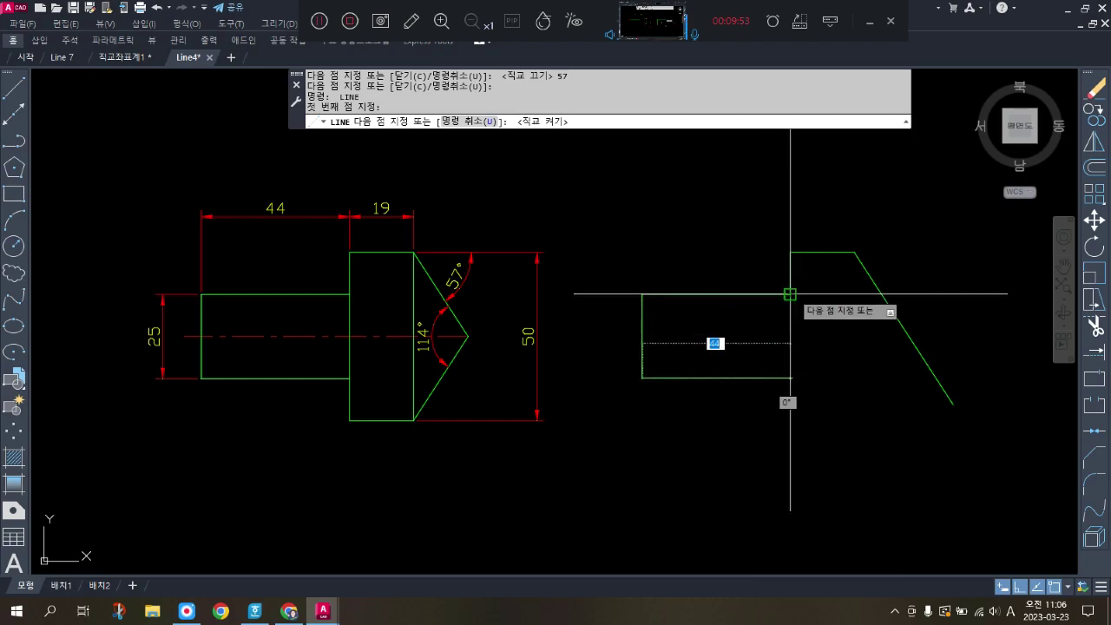
left_click(790, 378)
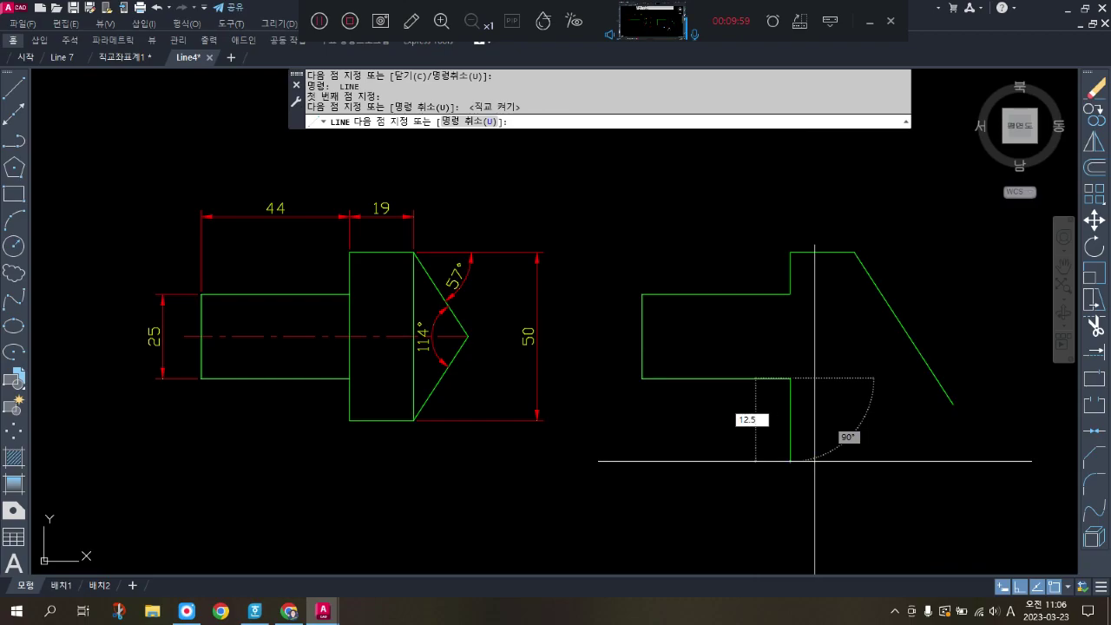
Continue 12.5 down and draw the head's lower edge to the point directly below the head's upper right corner
type("12.5")
key("Return")
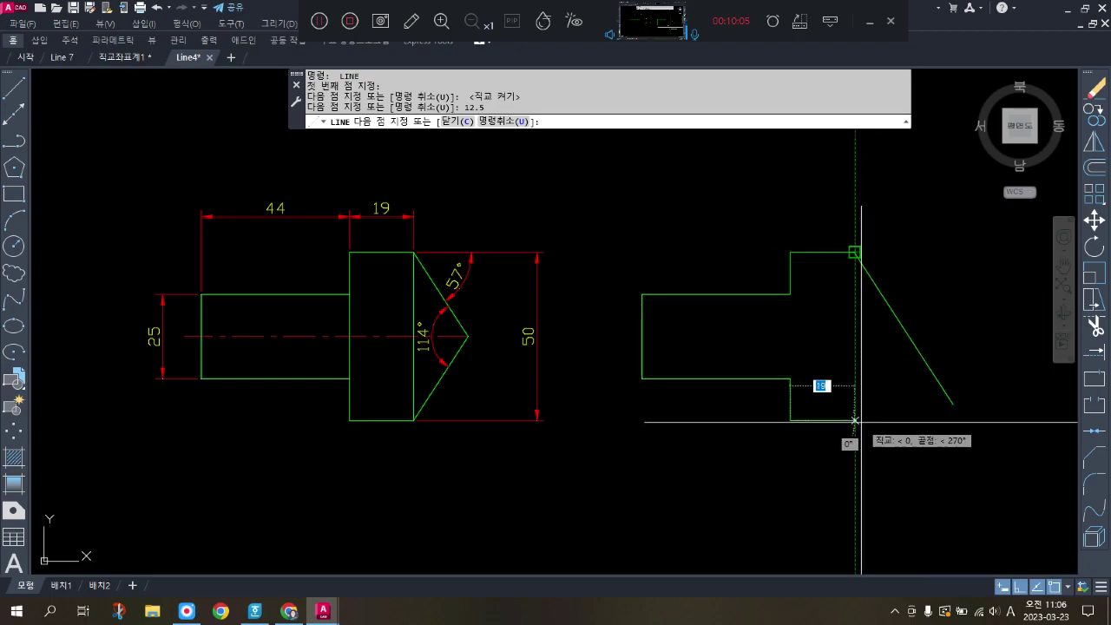
left_click(855, 420)
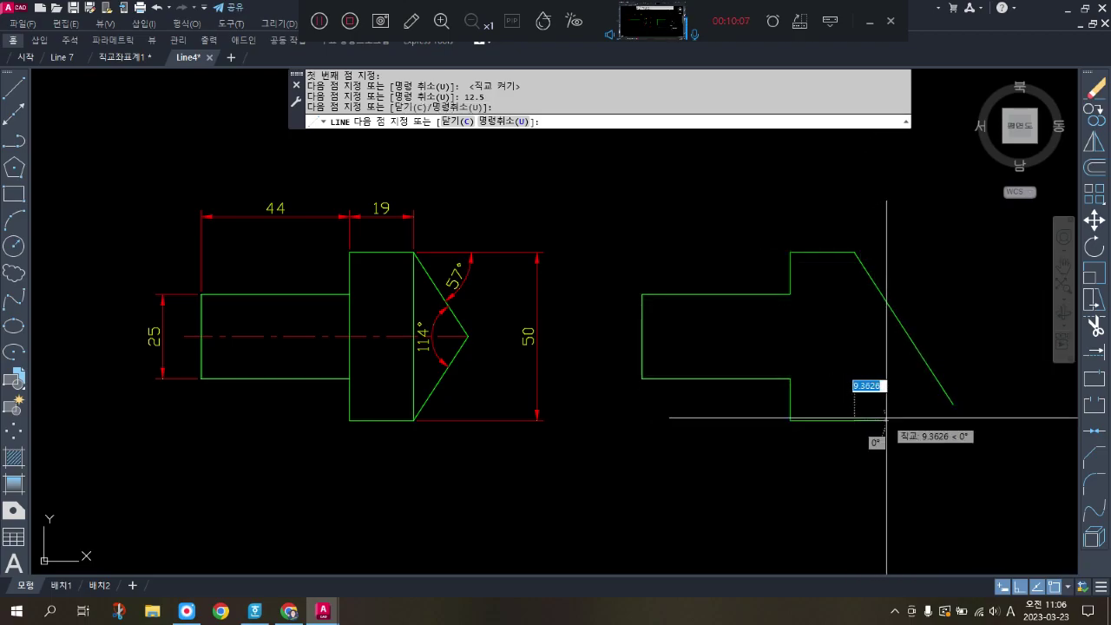
With Ortho off, draw the lower tip line from the head's lower right corner upward at 57°, about 51 long
key("F8")
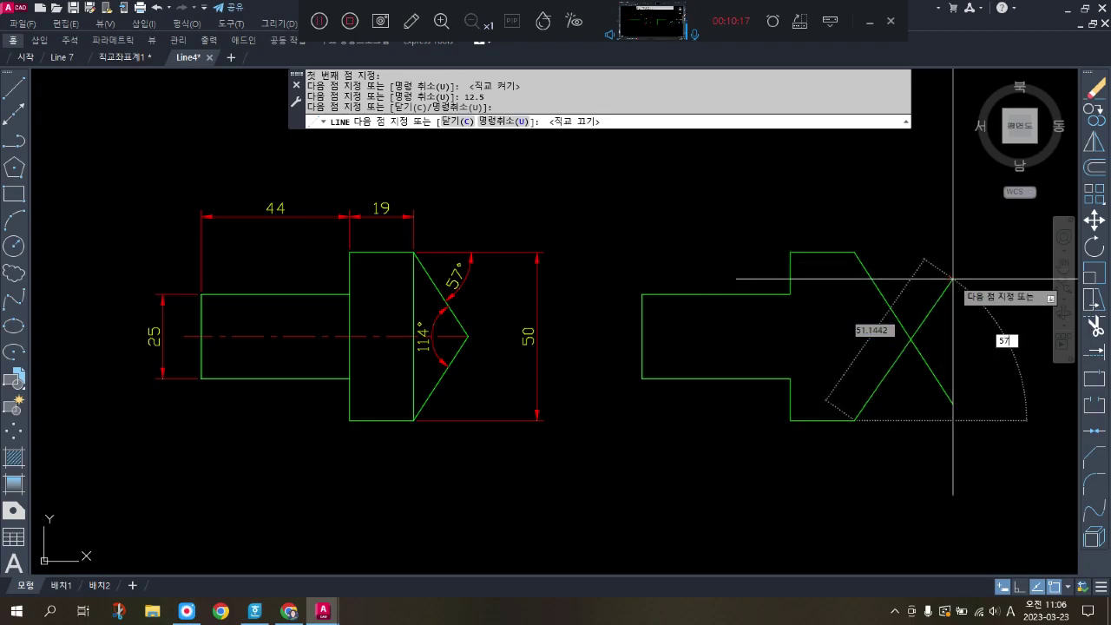
key("Return")
key("Return")
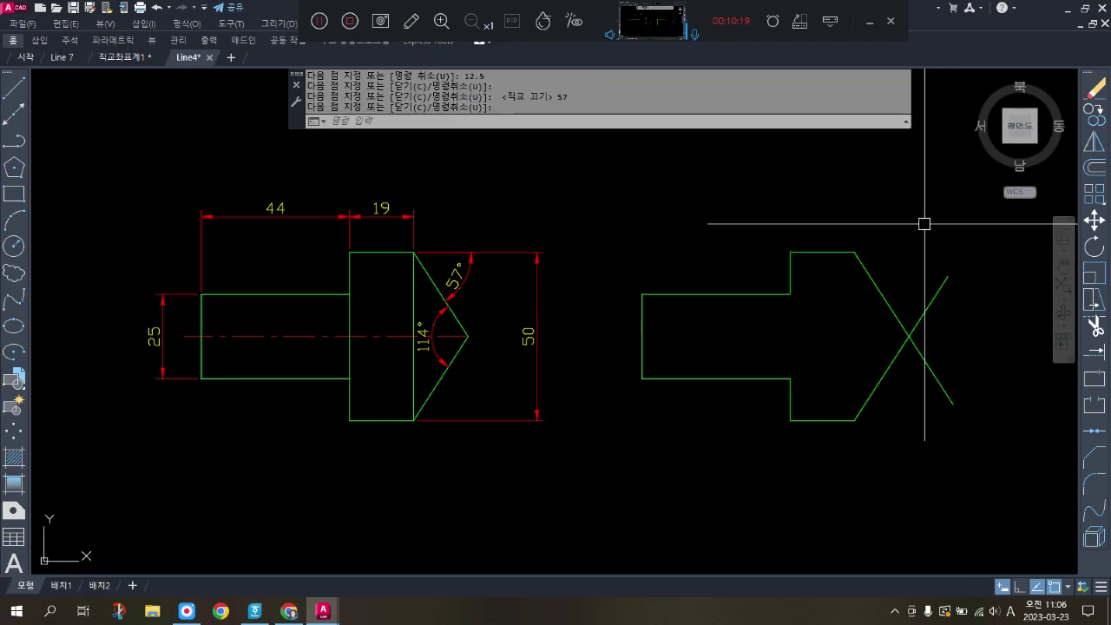
Draw a vertical line joining the head's upper and lower right corners
key("Return")
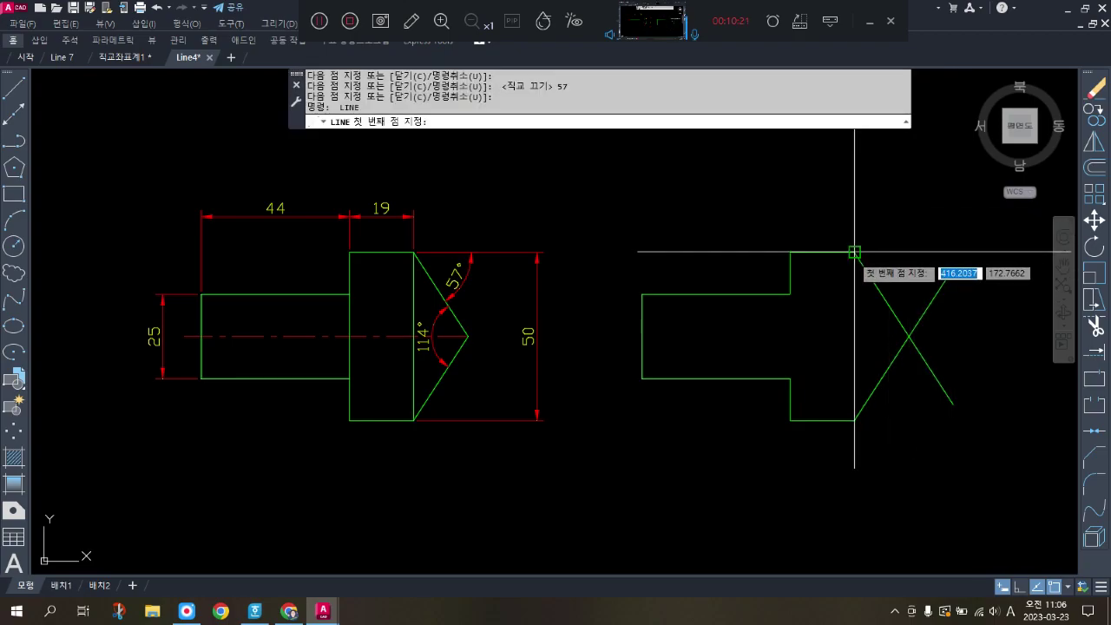
left_click(855, 253)
left_click(854, 421)
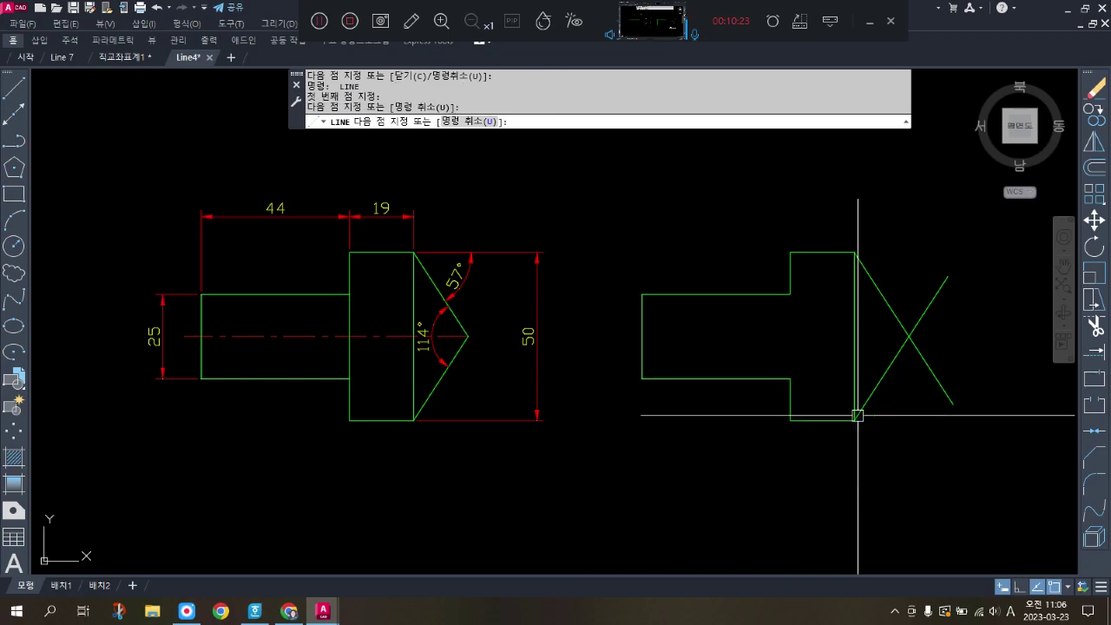
key("Return")
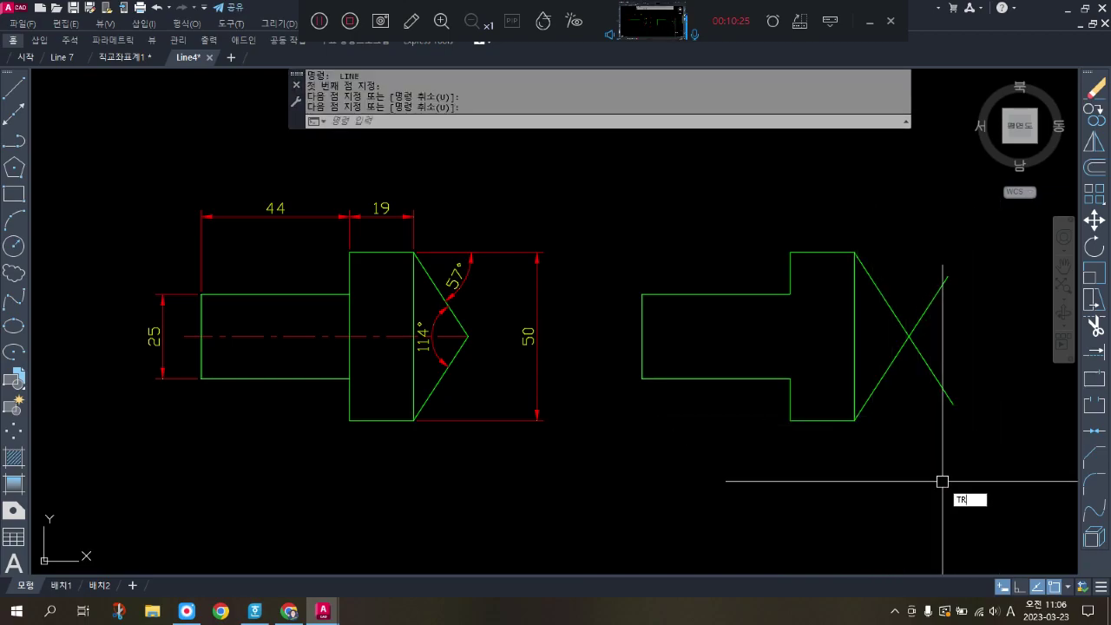
Trim both slanted line ends that overhang beyond the point of the tip
key("Return")
left_click(998, 432)
left_click(934, 296)
left_click(941, 380)
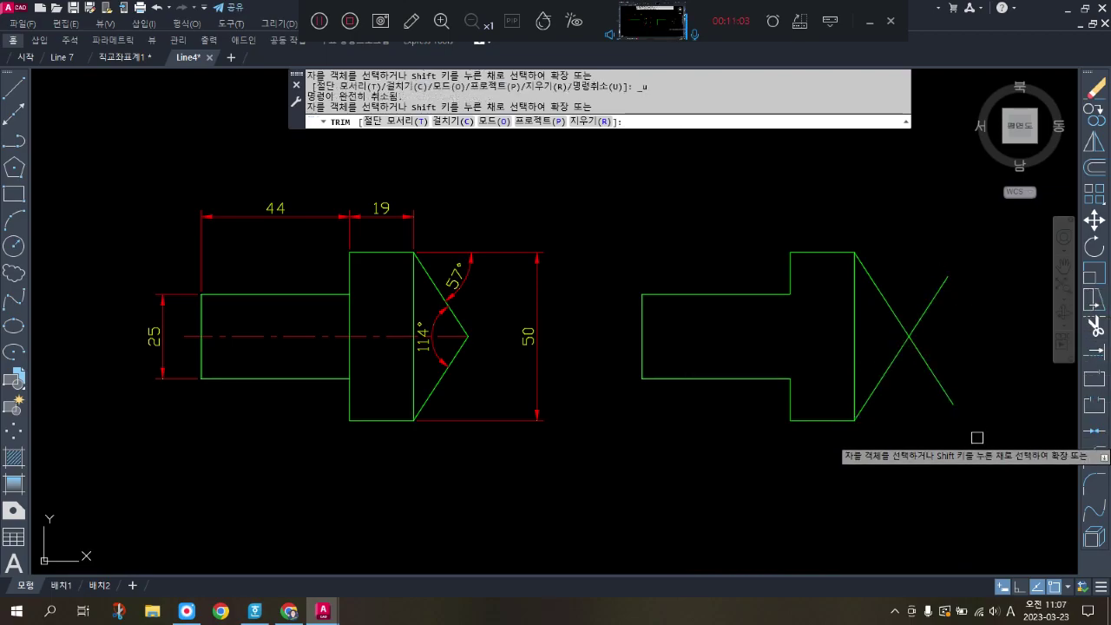
mouse_move(977, 437)
left_mouse_down()
mouse_move(953, 408)
mouse_move(938, 280)
mouse_move(950, 339)
mouse_move(929, 315)
mouse_move(935, 295)
left_mouse_up()
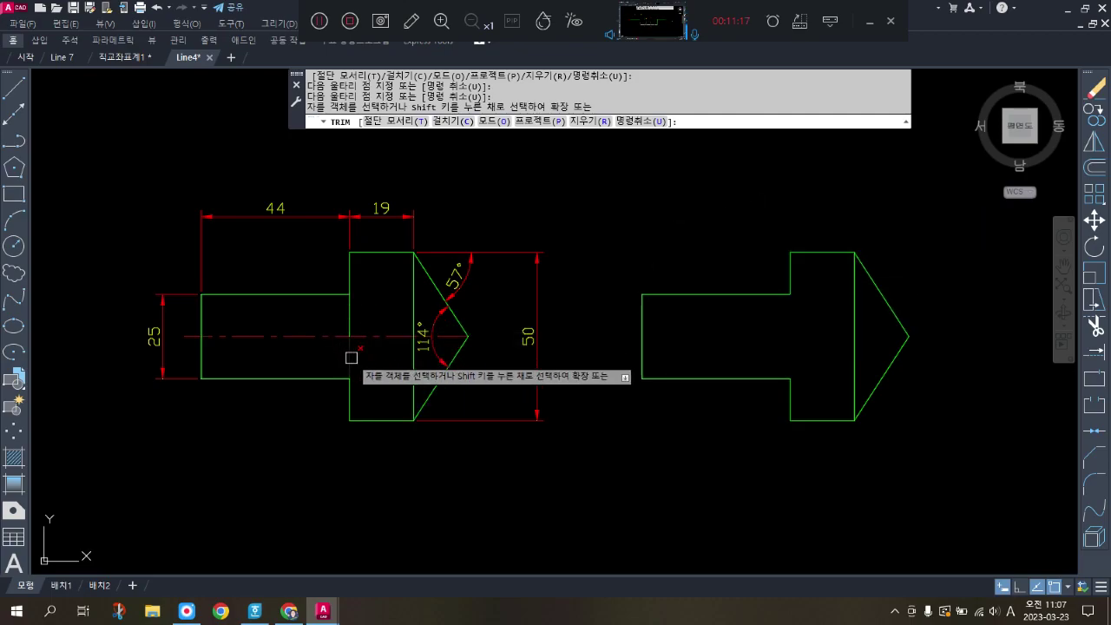
key("Escape")
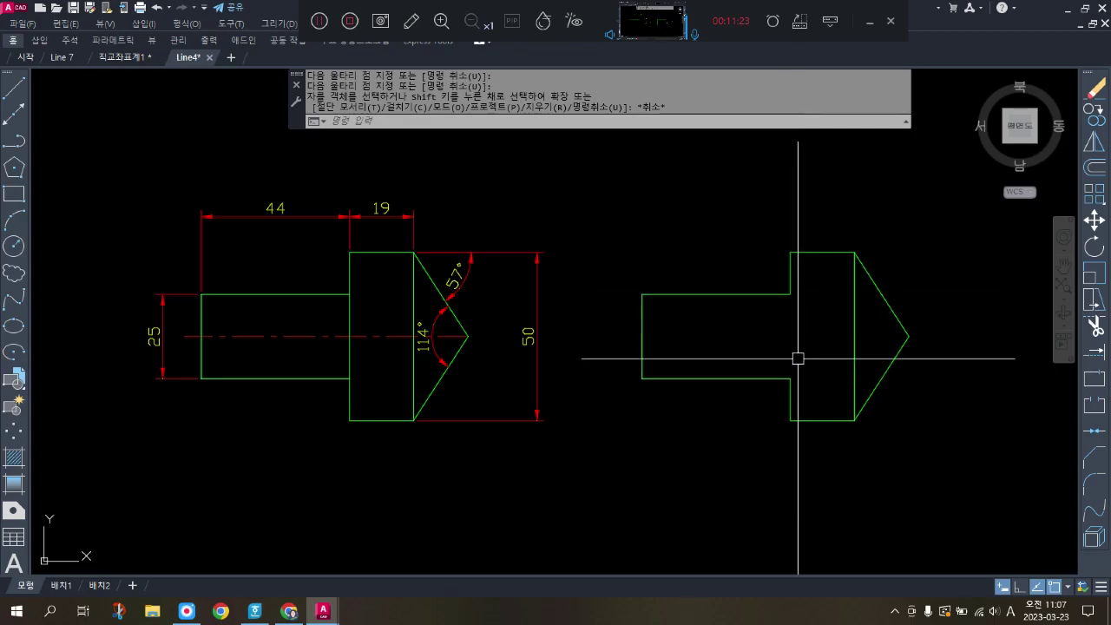
Stretch the lower end of the upper shoulder line down to the lower shaft corner to close the head's left side
left_click(789, 276)
left_click(788, 294)
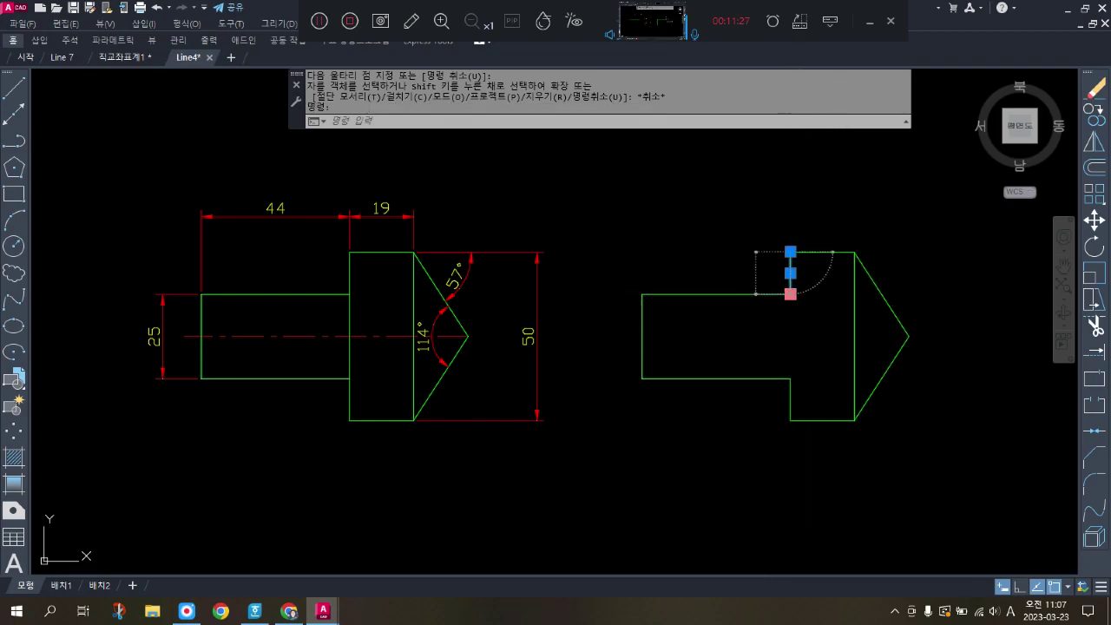
left_click(789, 378)
right_click(790, 378)
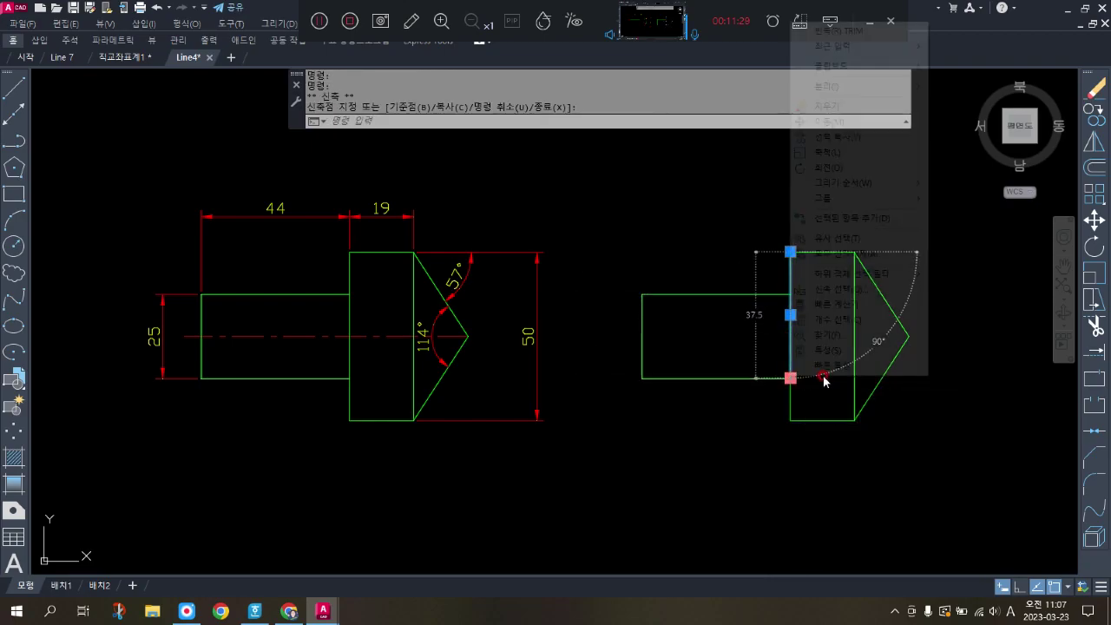
right_click(957, 431)
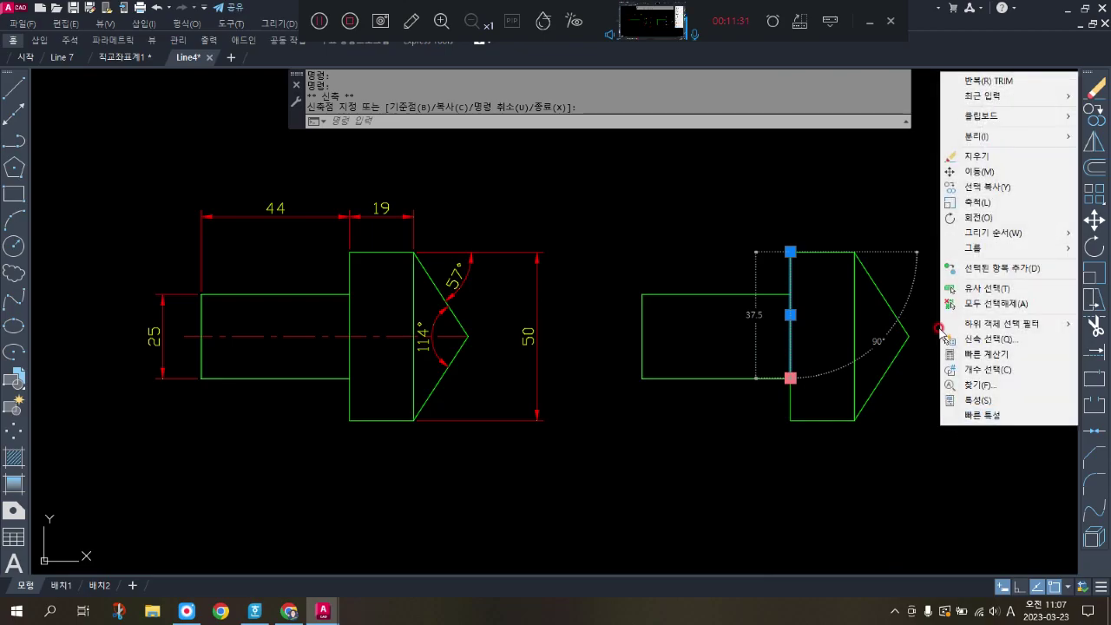
left_click(897, 318)
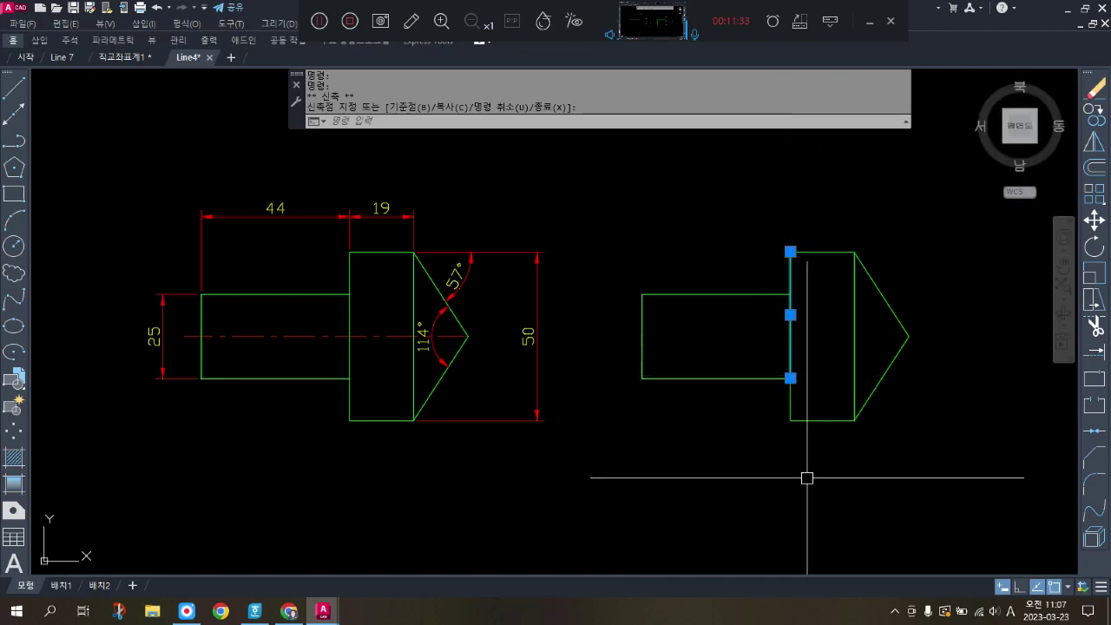
key("space")
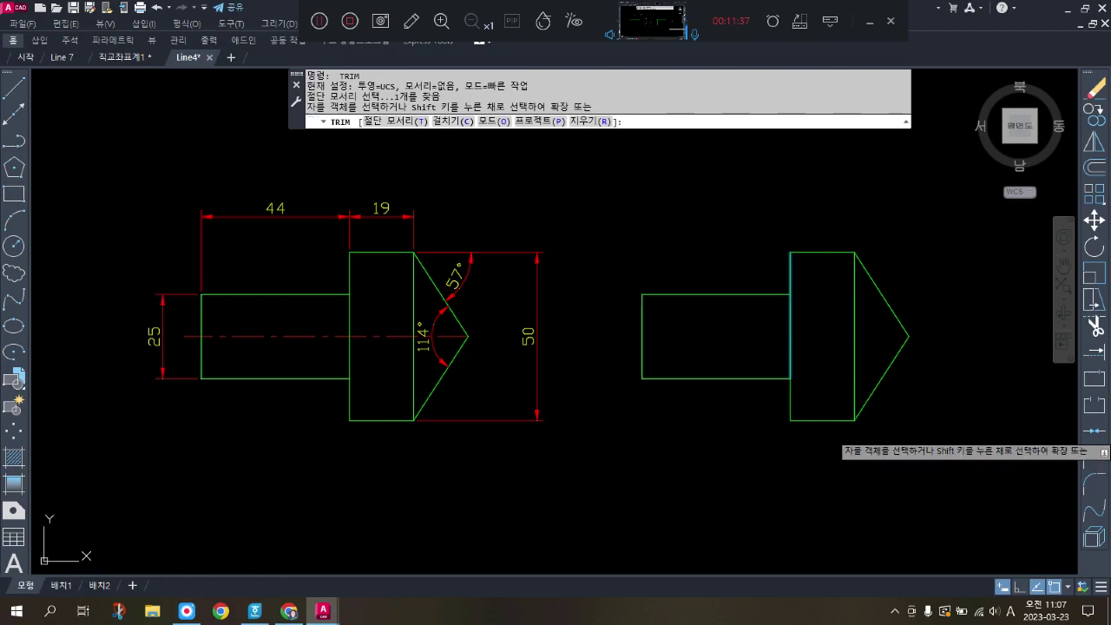
key("Escape")
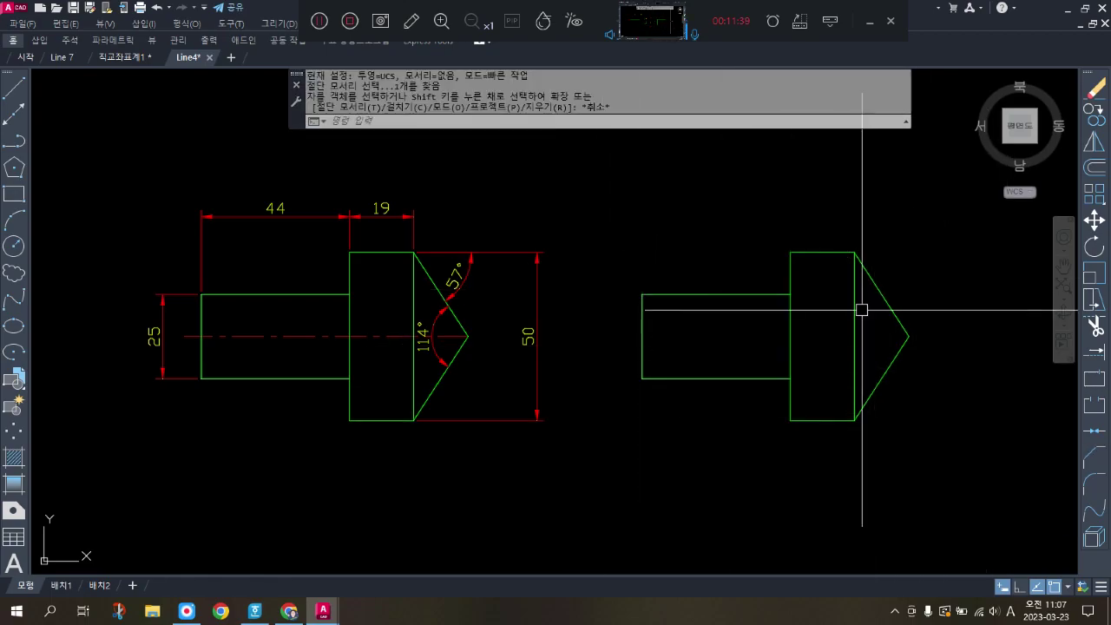
scroll(862, 312, "down", 2)
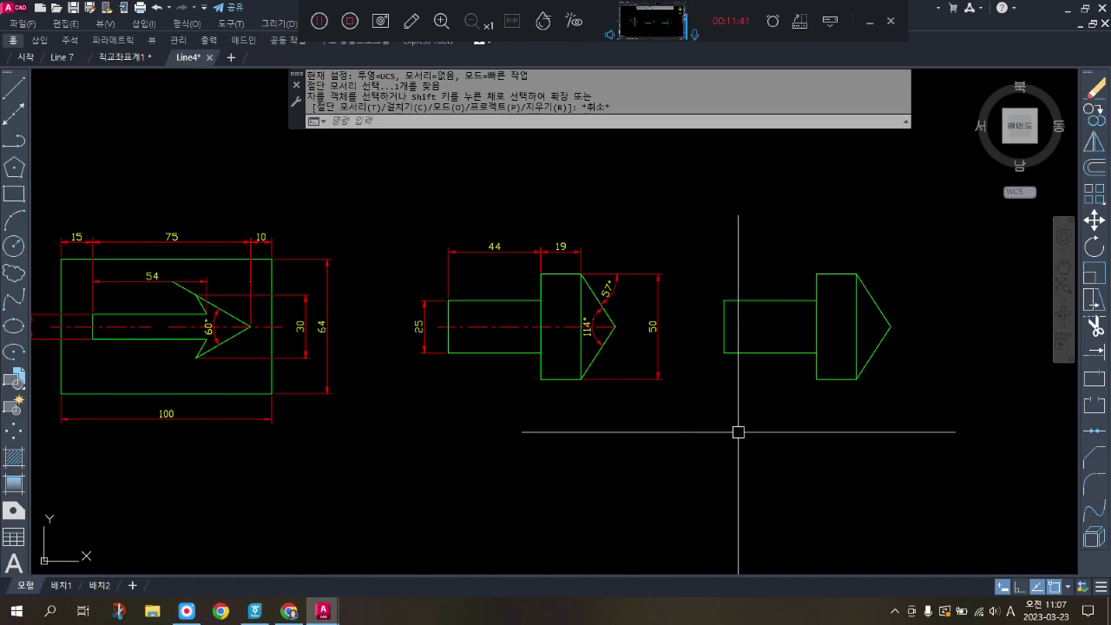